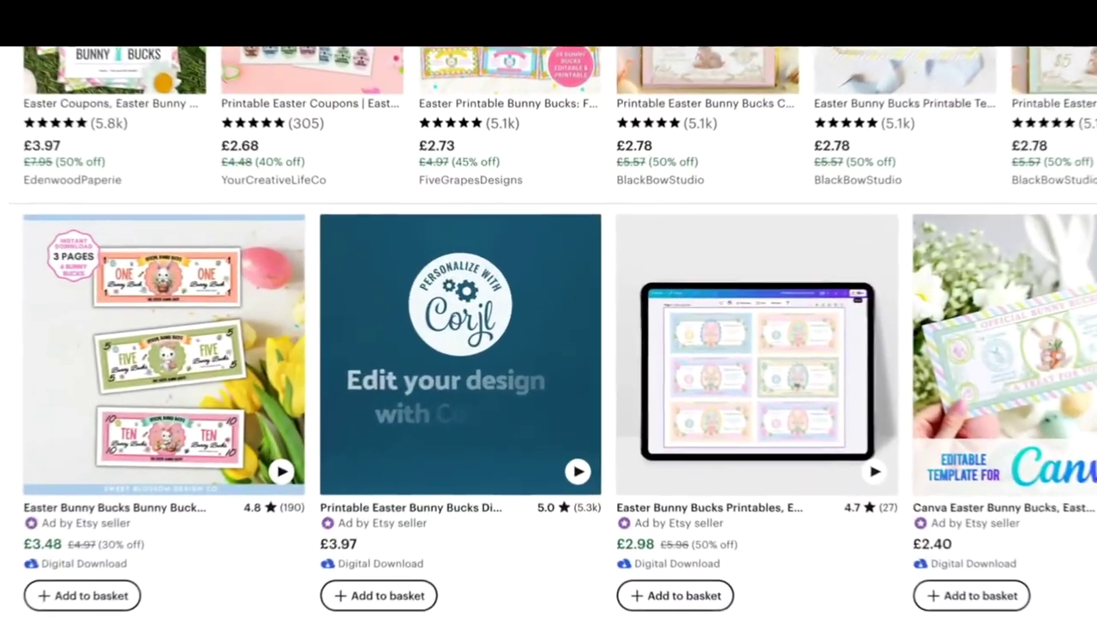
Browse the Etsy search results for printable Easter bunny bucks, comparing designs, prices and ratings
scroll(548, 342, down, 5)
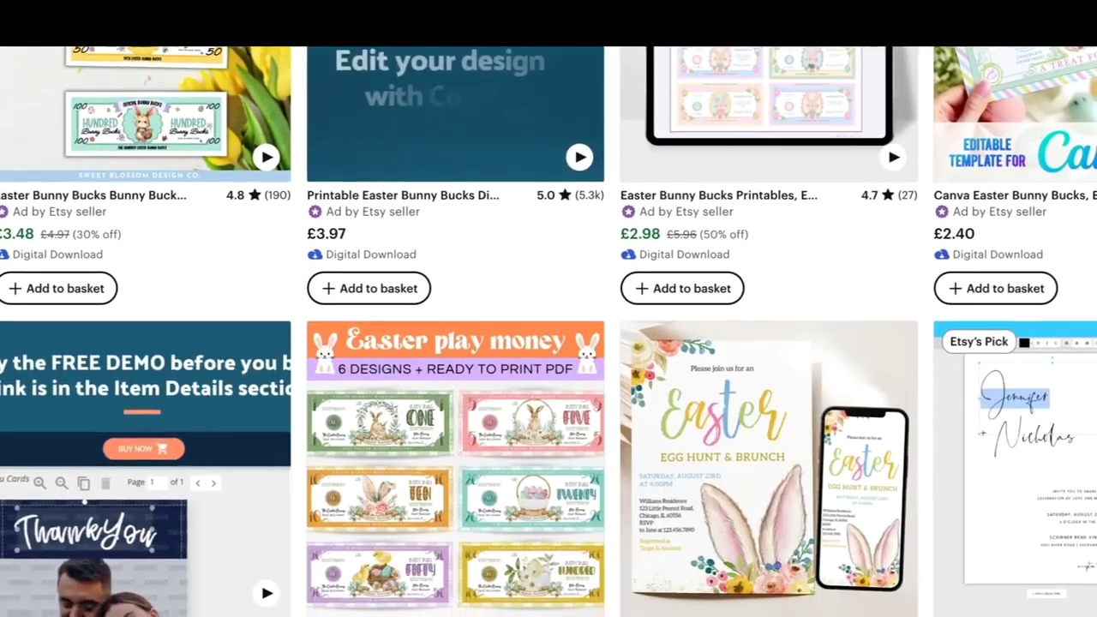
scroll(548, 343, down, 8)
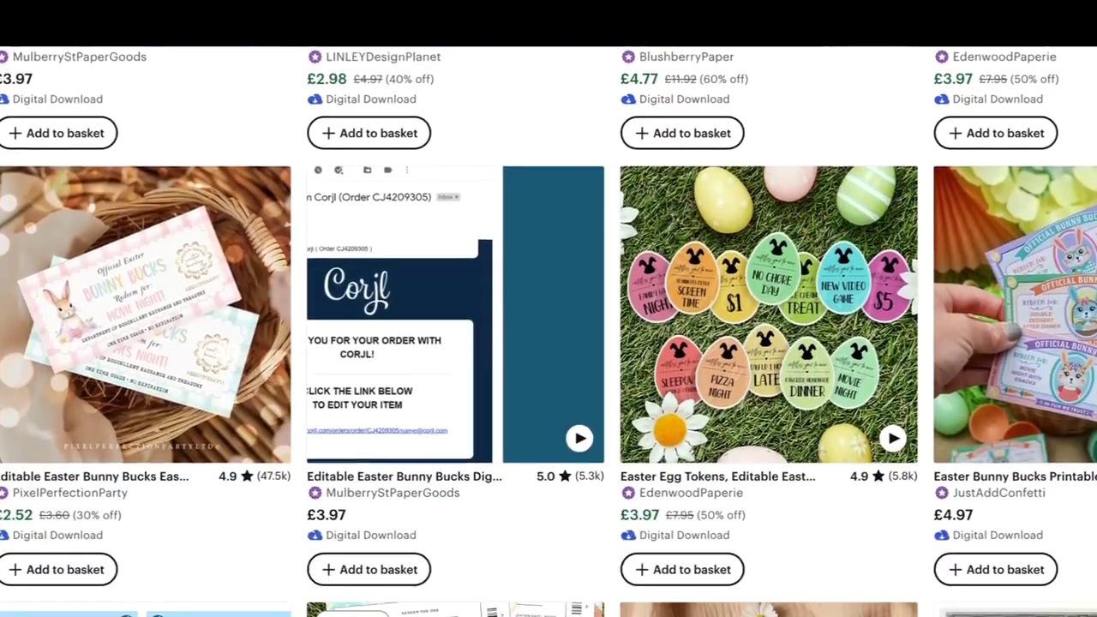
scroll(549, 343, down, 7)
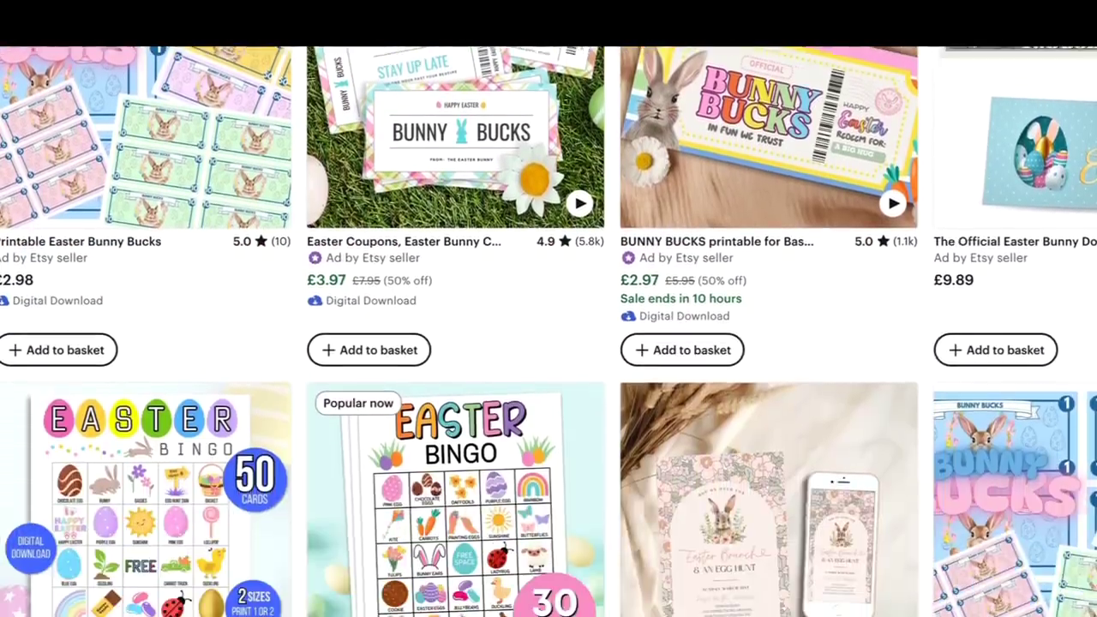
scroll(549, 343, down, 9)
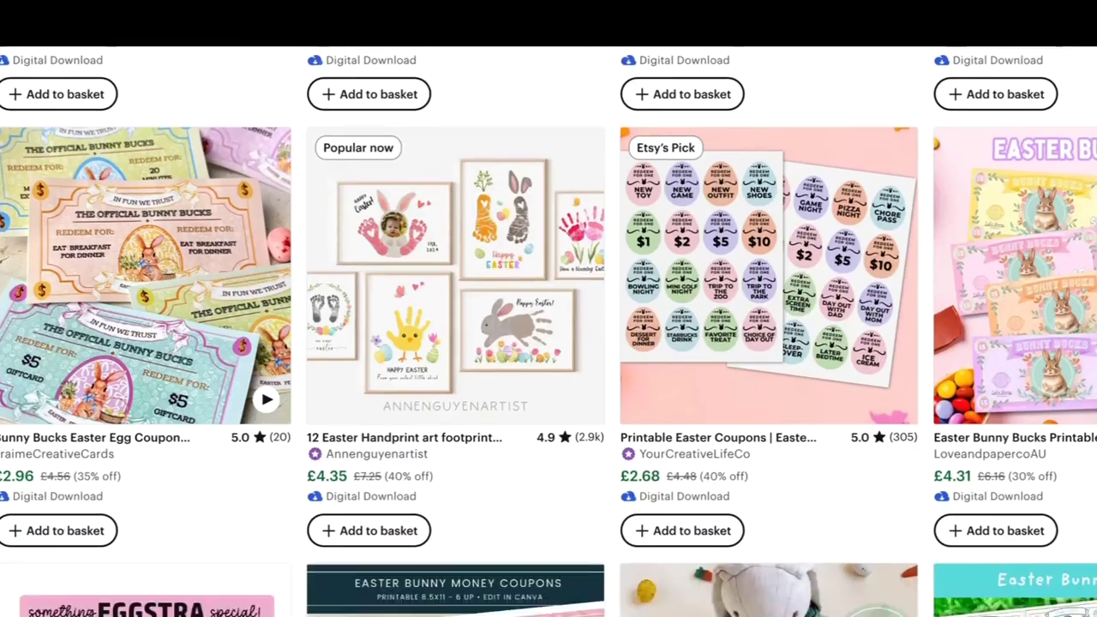
scroll(549, 343, down, 9)
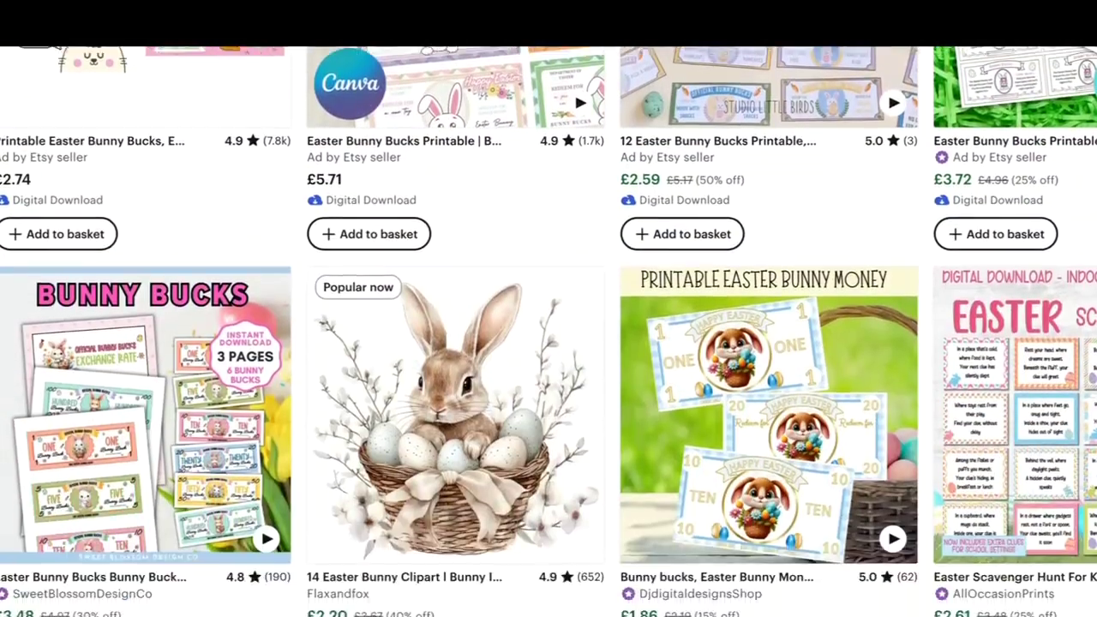
scroll(548, 343, down, 7)
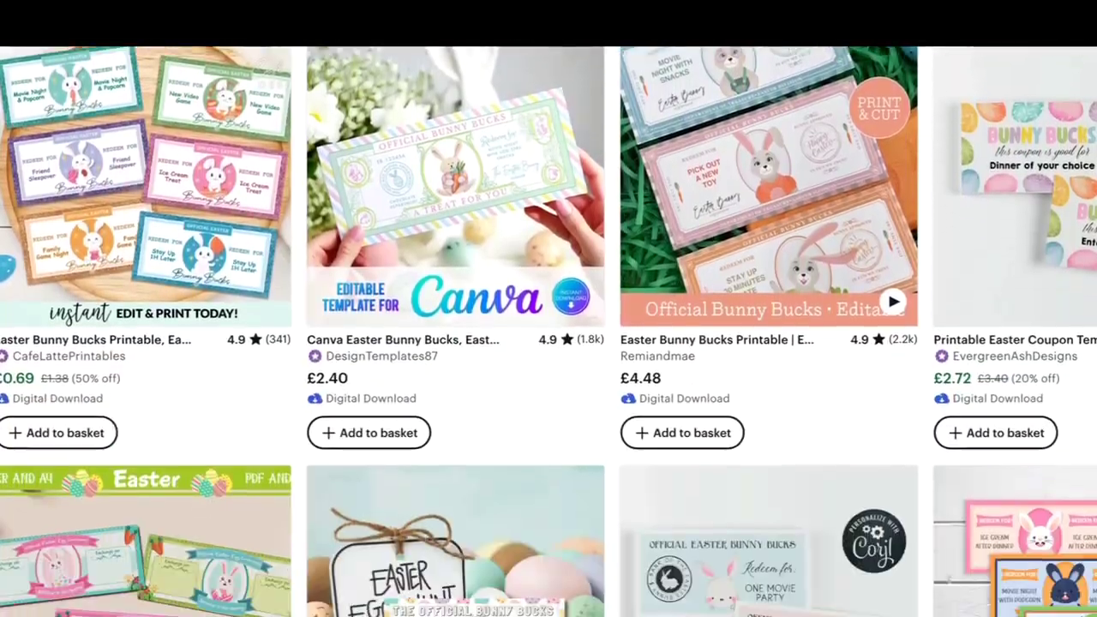
scroll(549, 343, down, 10)
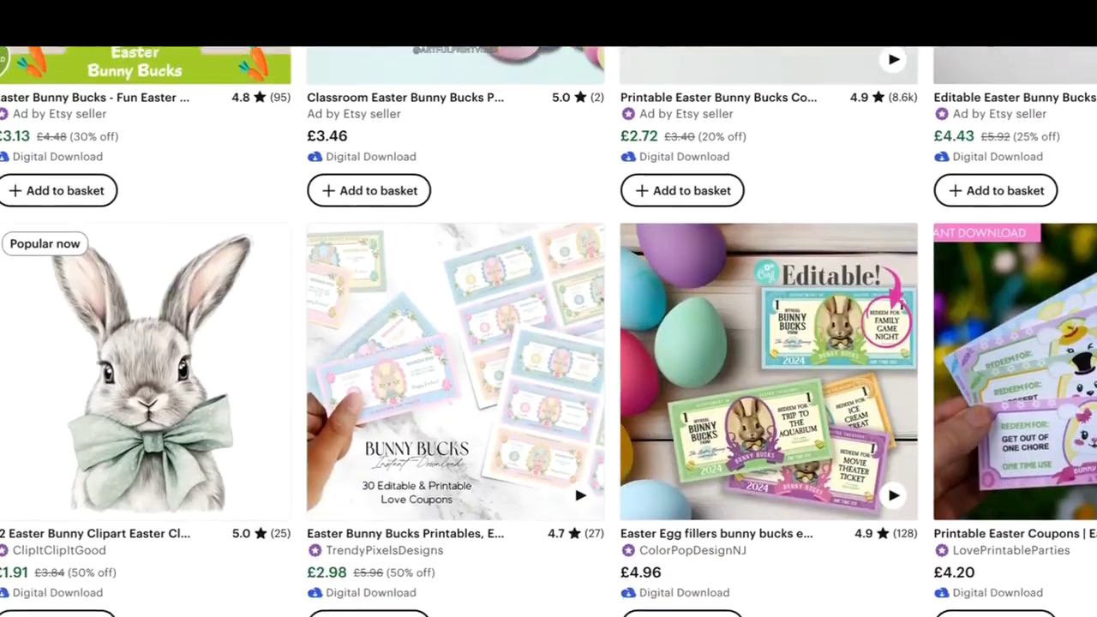
scroll(548, 343, down, 9)
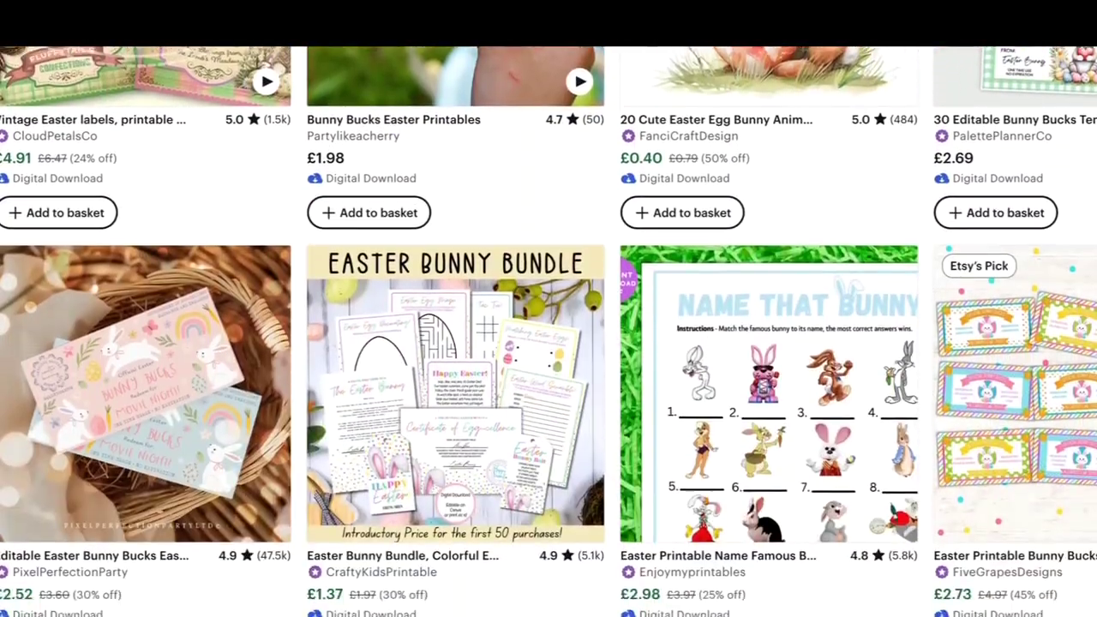
scroll(549, 343, down, 8)
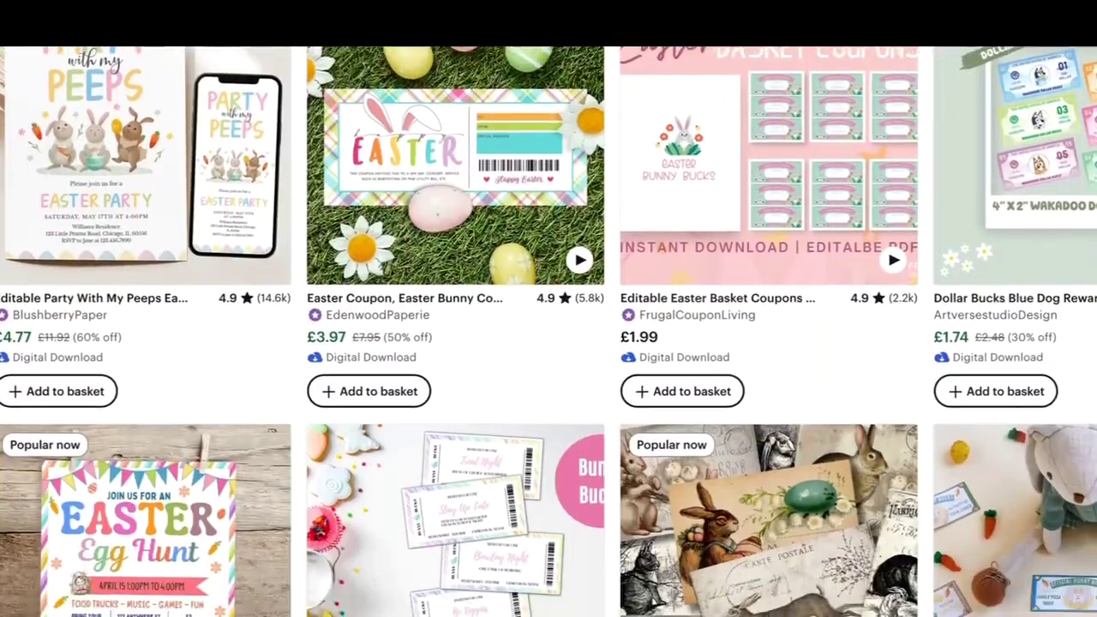
scroll(548, 342, up, 8)
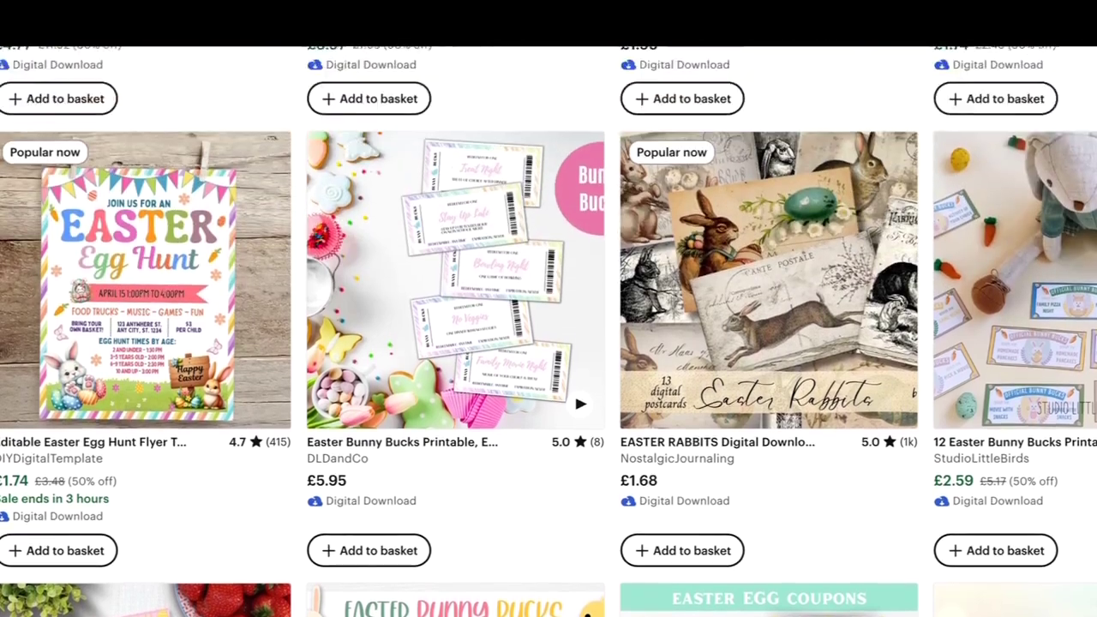
scroll(549, 343, up, 10)
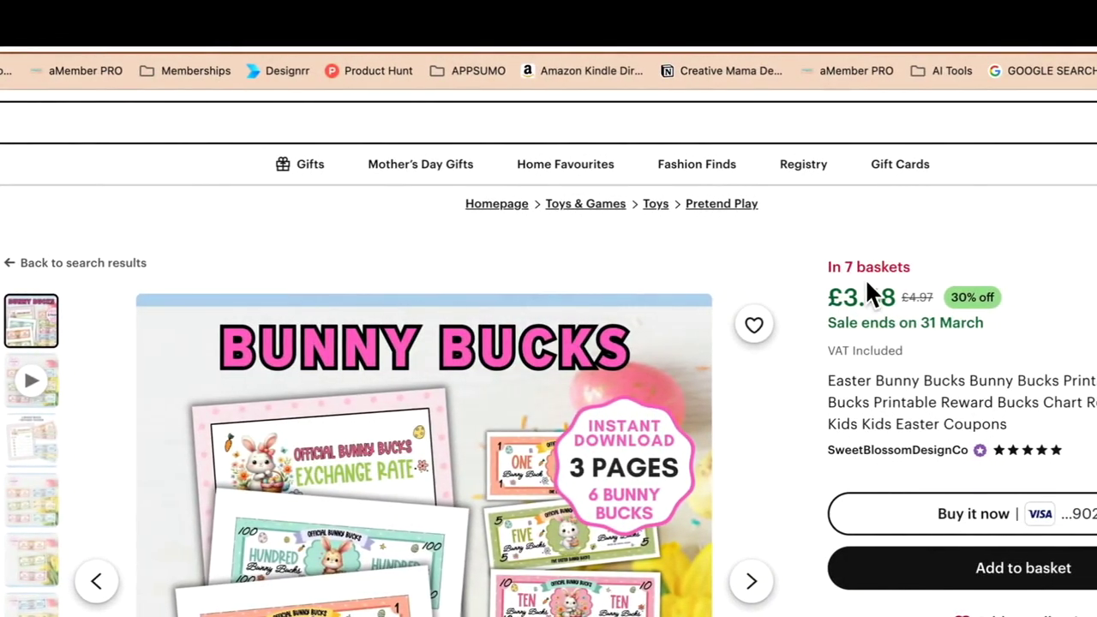
Examine the SweetBlossomDesignCo Bunny Bucks listing, including its price, images, item details and reviews
scroll(980, 287, down, 5)
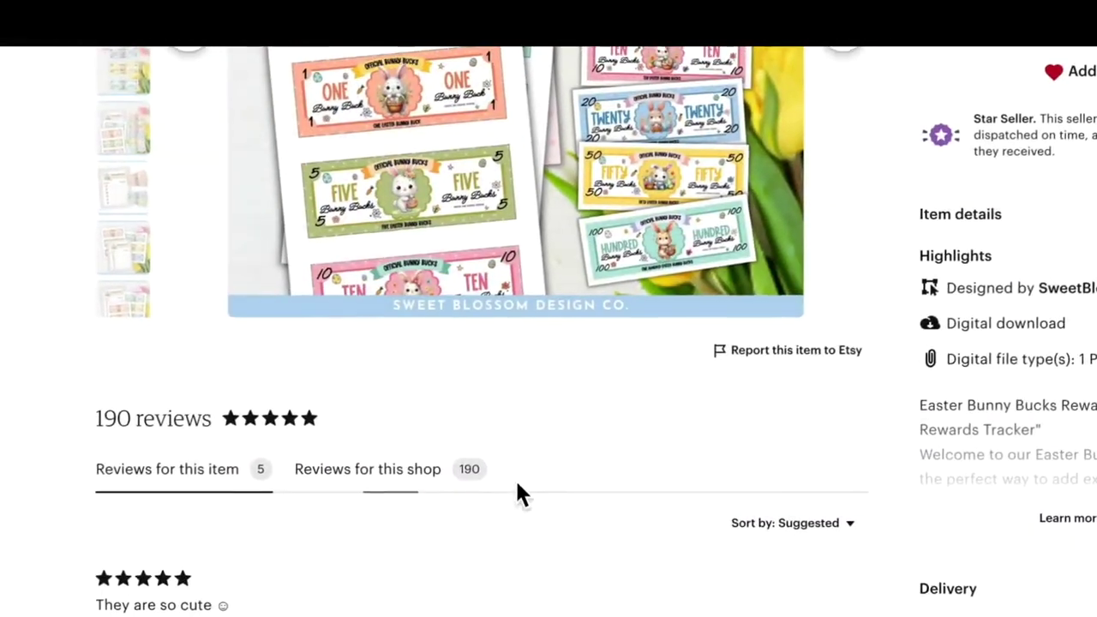
scroll(517, 484, up, 3)
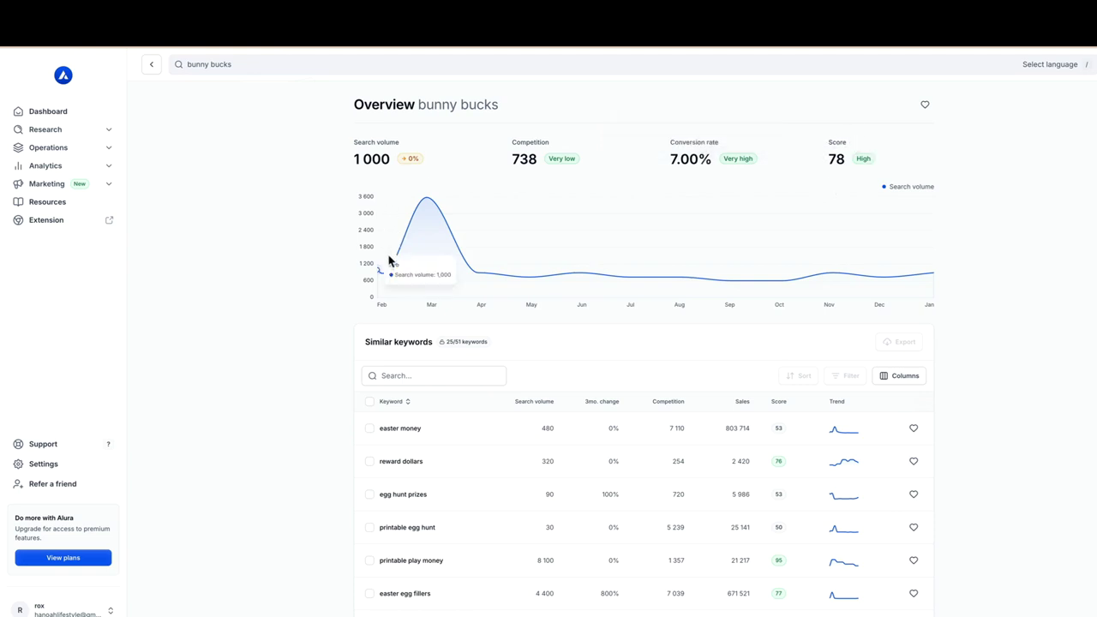
Examine the search trend and similar keywords for "bunny bucks" in Alura, and recheck the competing Easter play money listings on Etsy
scroll(388, 260, down, 2)
scroll(361, 374, down, 1)
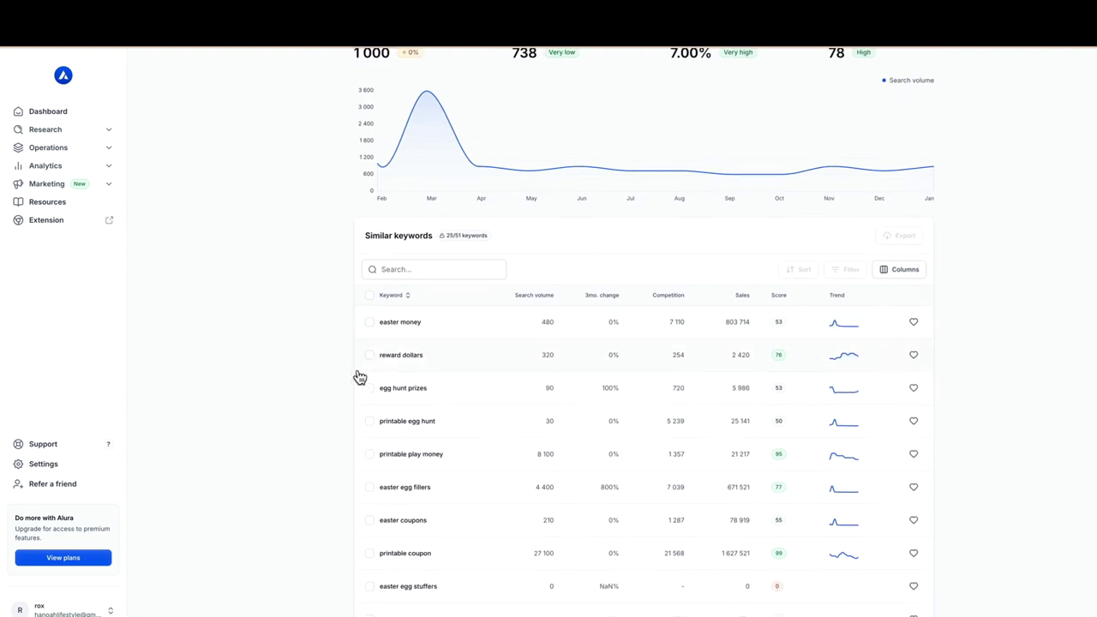
scroll(360, 378, down, 2)
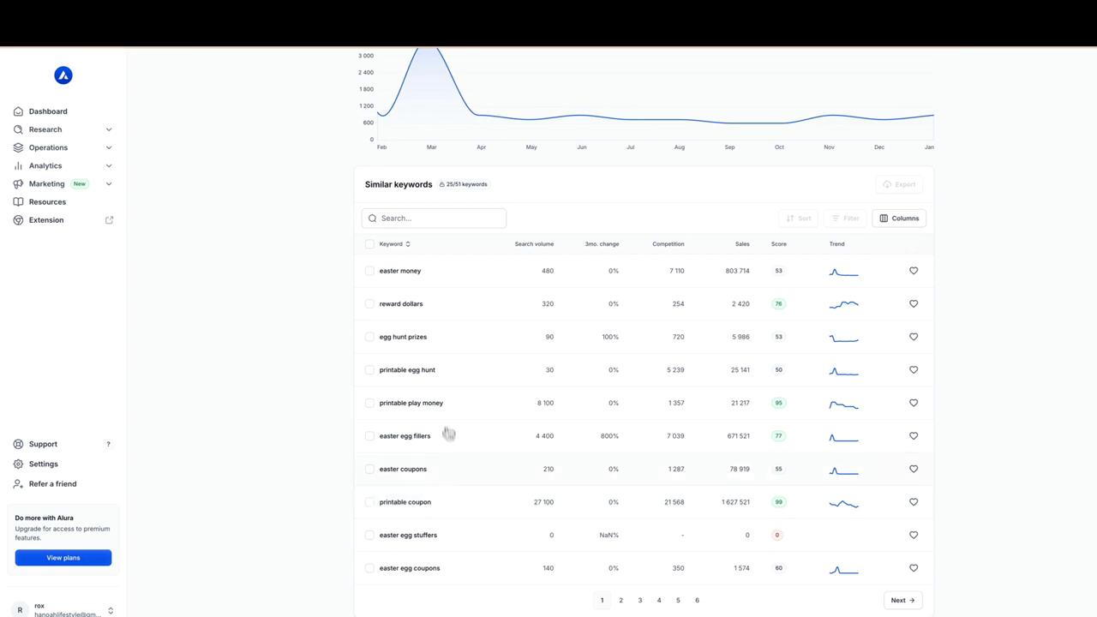
scroll(291, 125, up, 5)
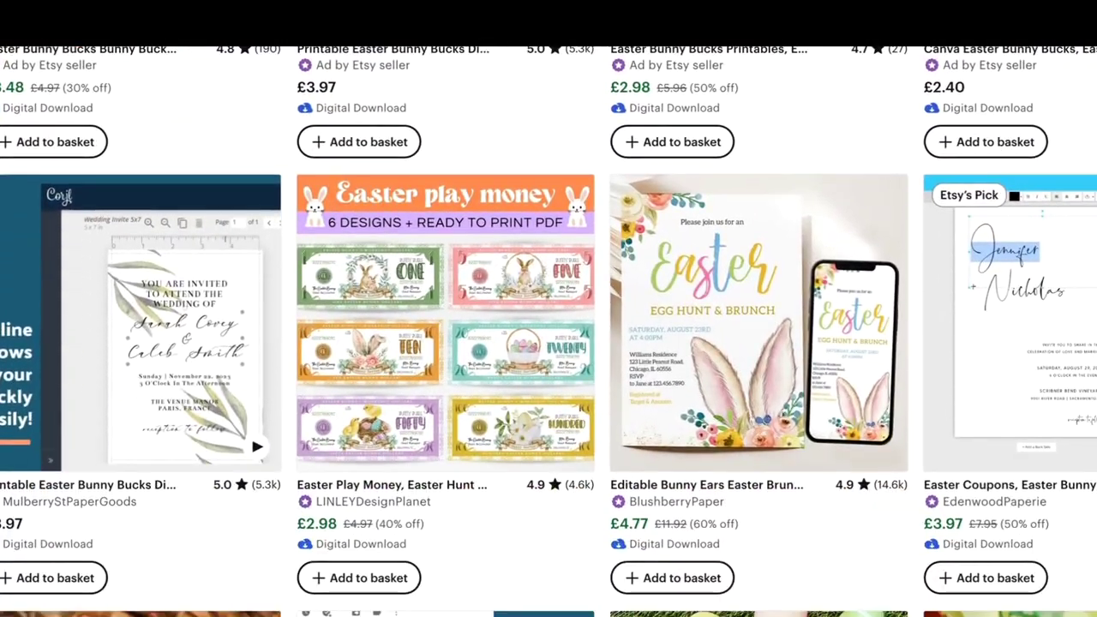
scroll(549, 330, down, 3)
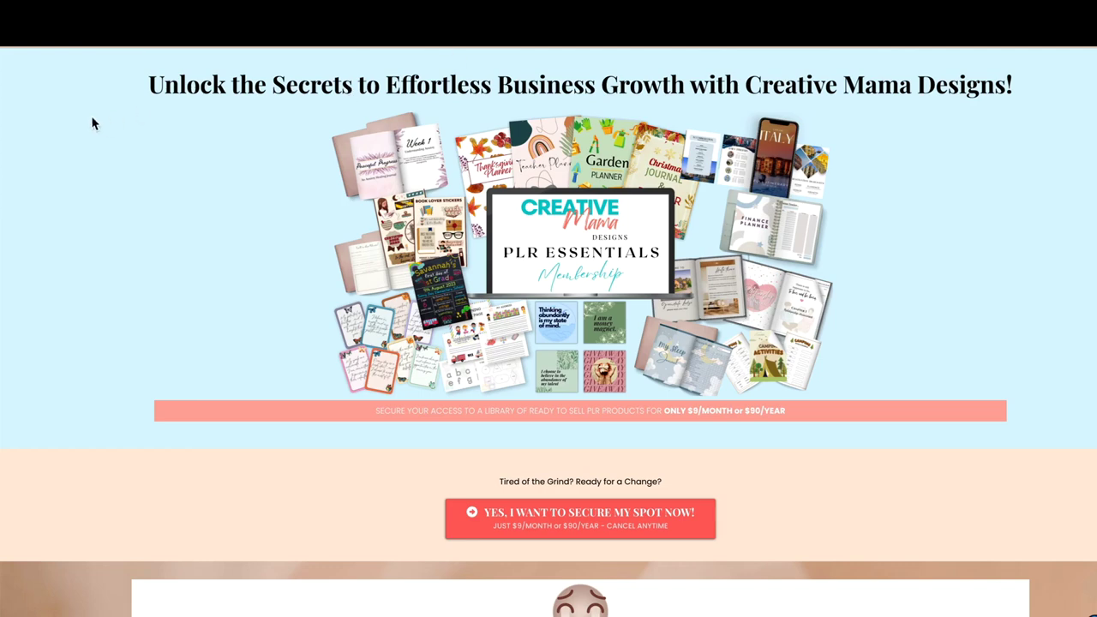
Read through the Creative Mama Designs PLR Essentials Membership page, covering the benefits, sample products, videos and frequently asked questions
scroll(95, 124, down, 5)
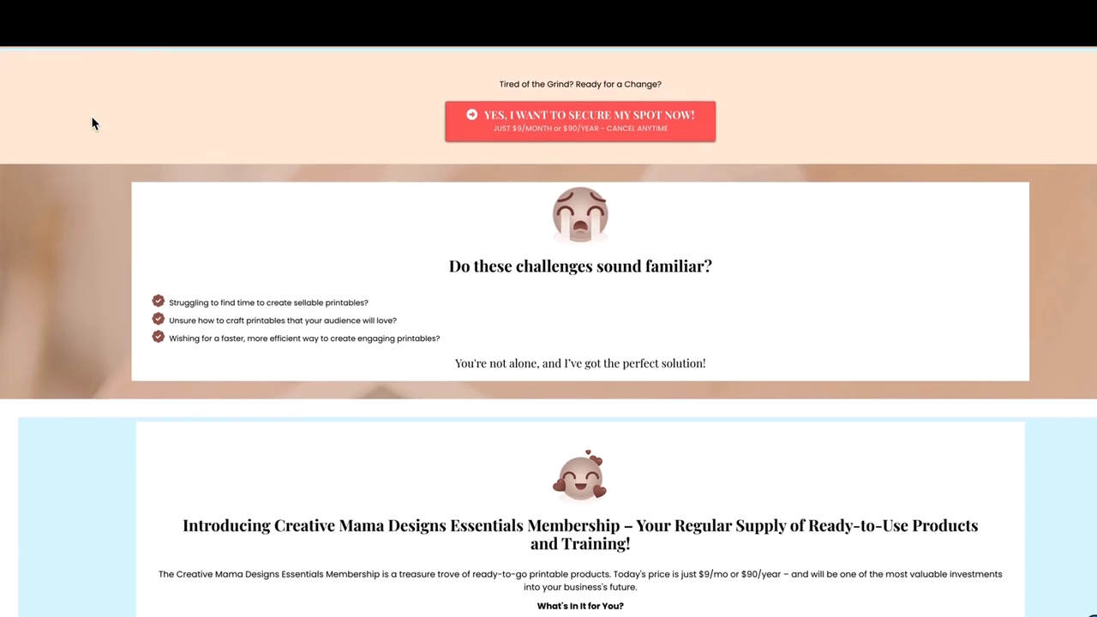
scroll(93, 124, down, 2)
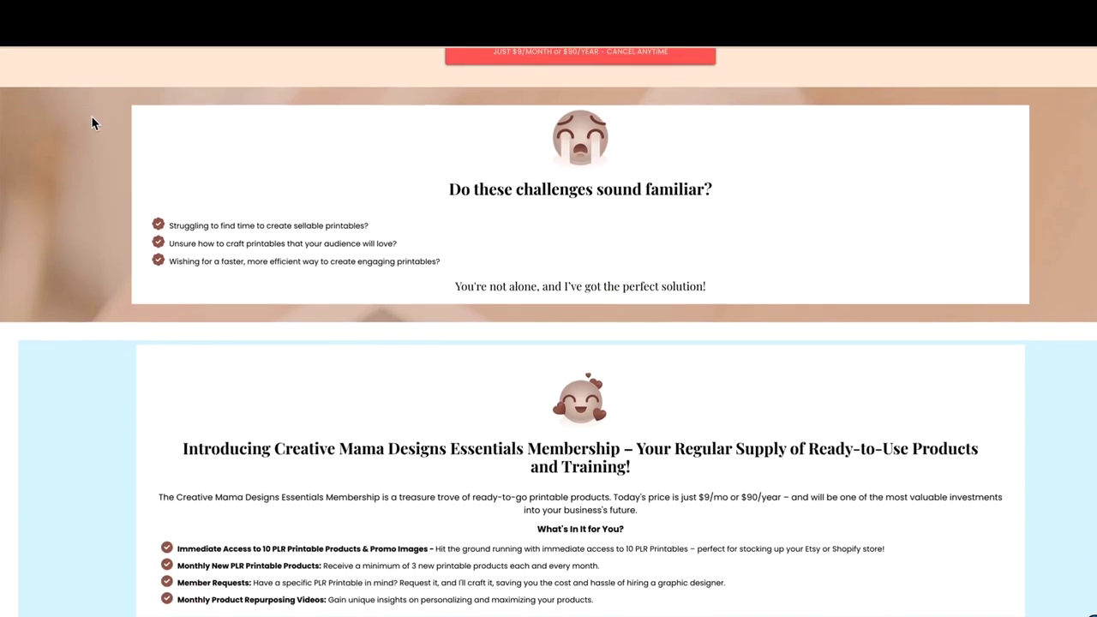
scroll(93, 124, down, 3)
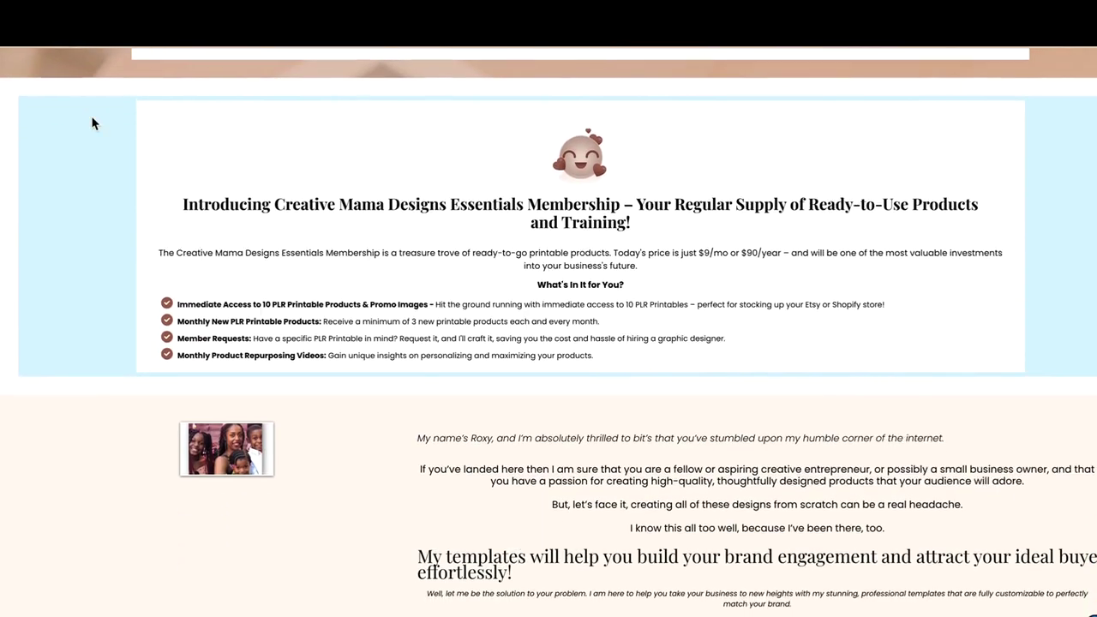
scroll(93, 124, down, 3)
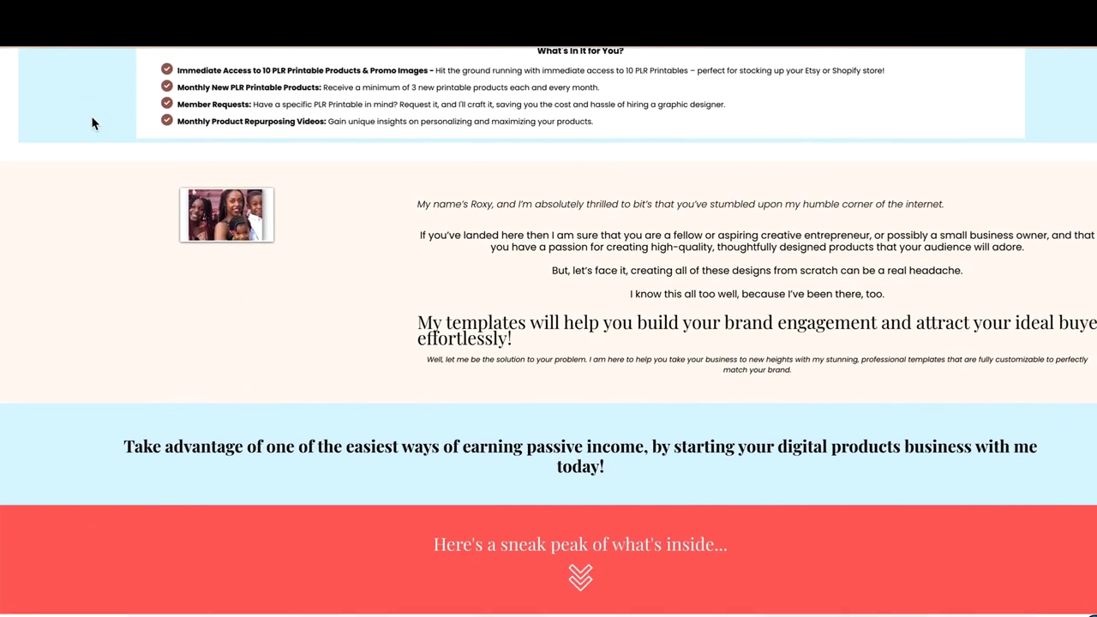
scroll(93, 125, down, 4)
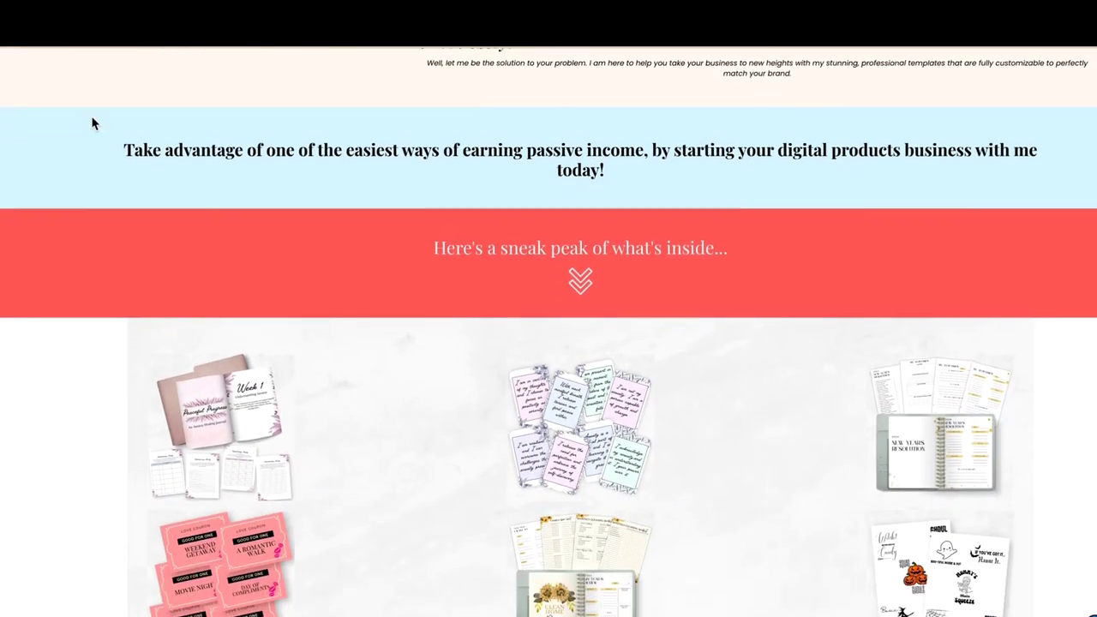
scroll(93, 124, down, 4)
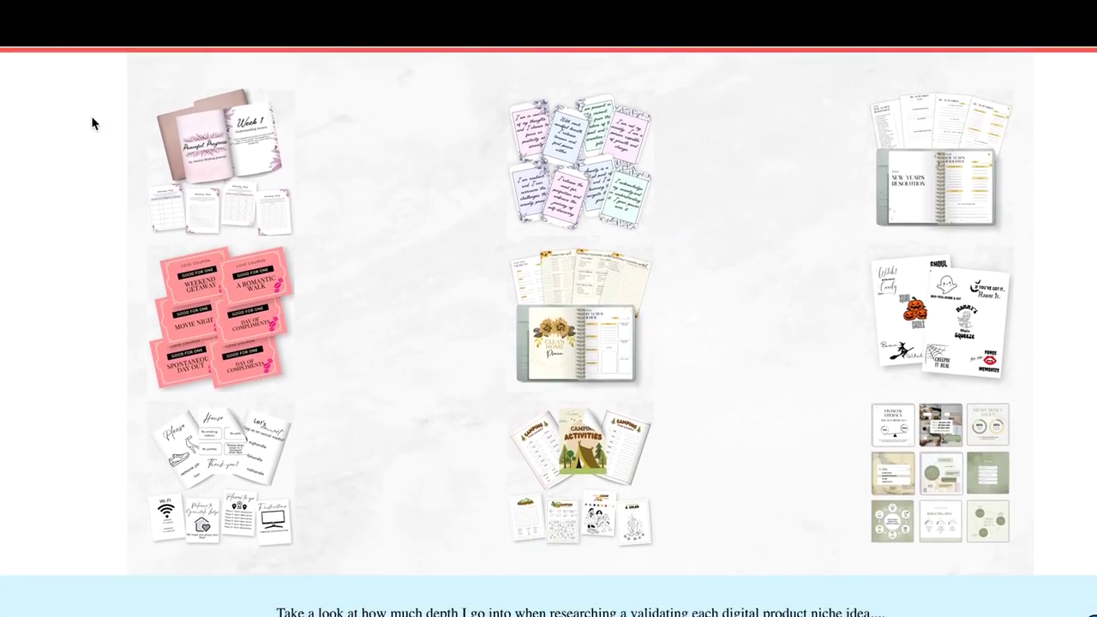
scroll(92, 124, down, 4)
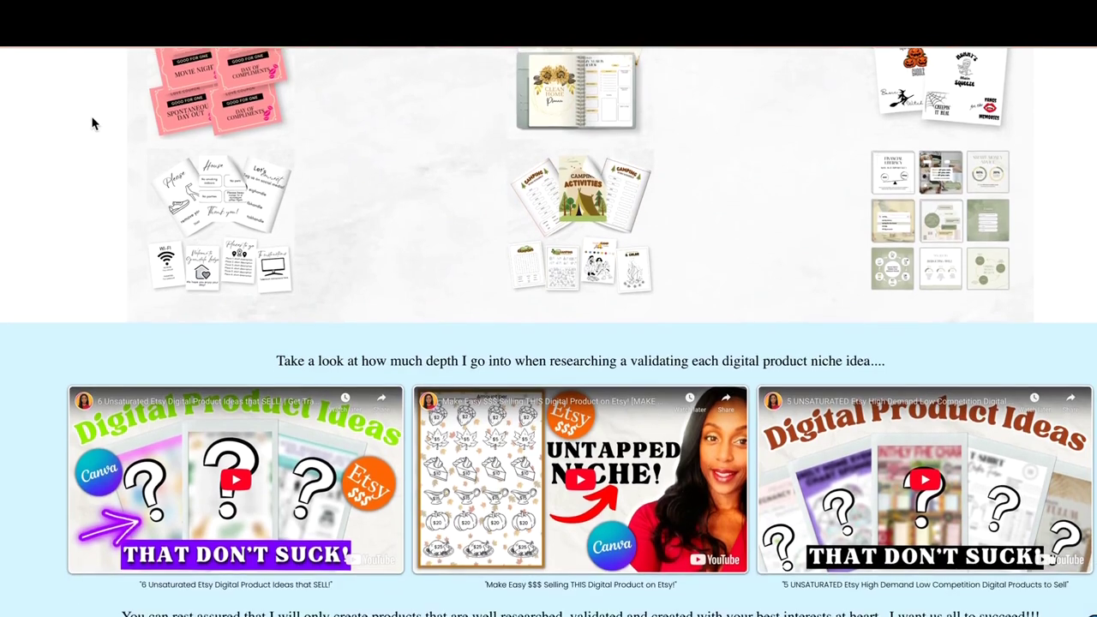
scroll(92, 124, down, 3)
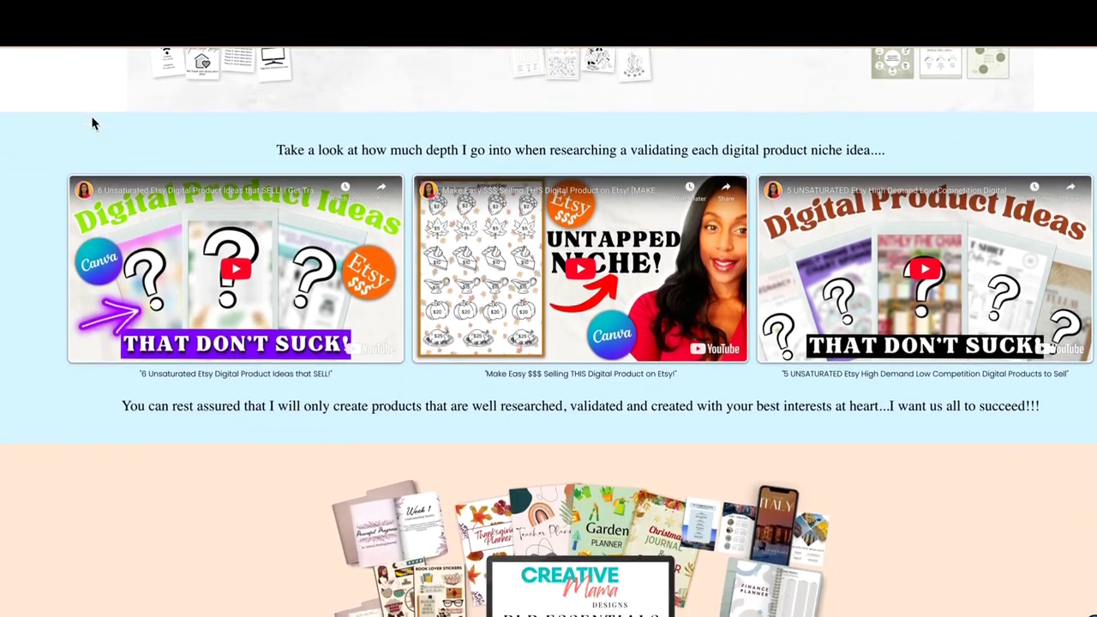
scroll(93, 124, down, 4)
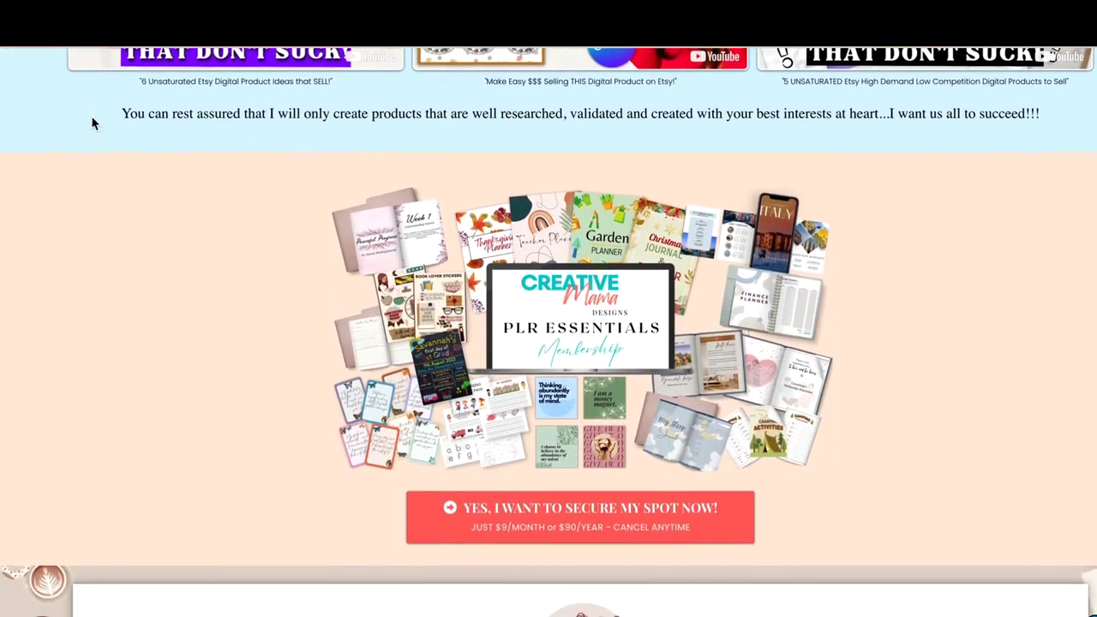
scroll(92, 124, down, 2)
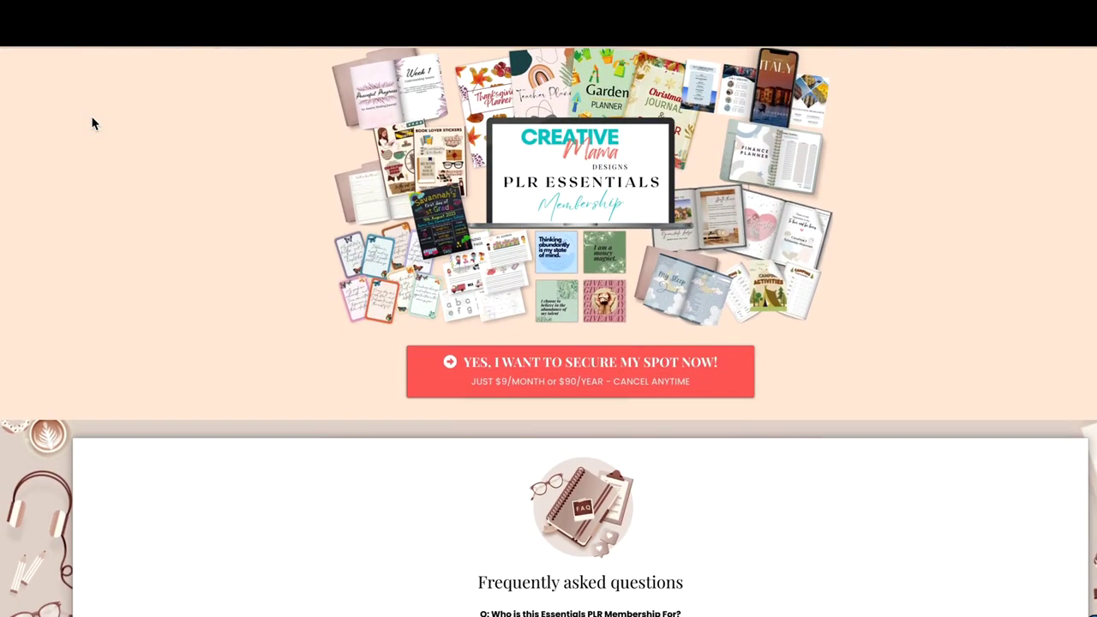
scroll(92, 124, down, 5)
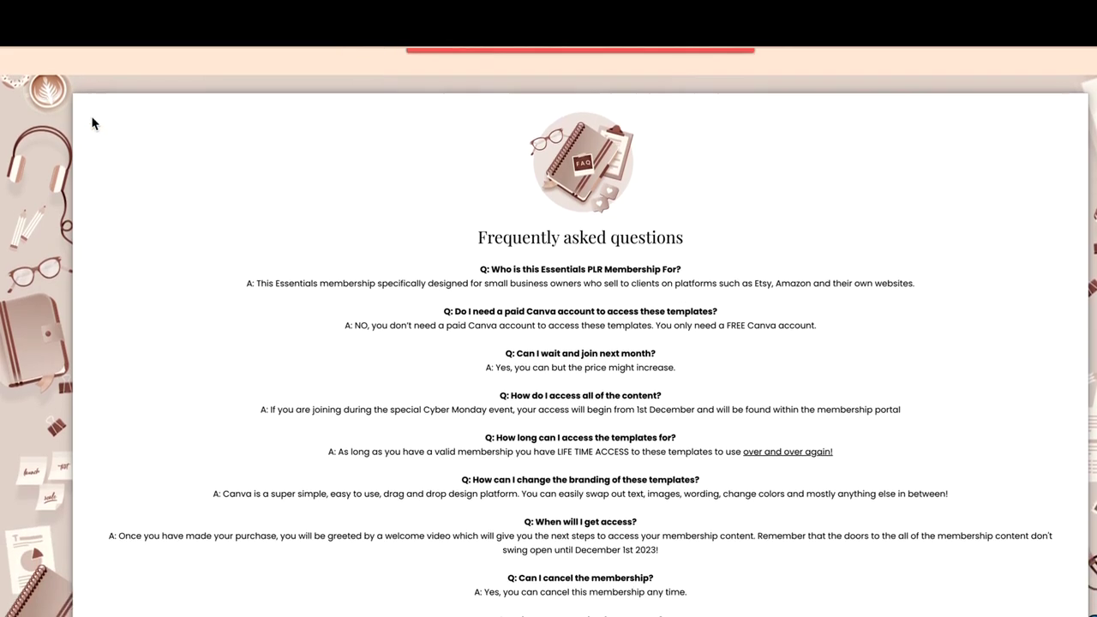
scroll(92, 124, down, 2)
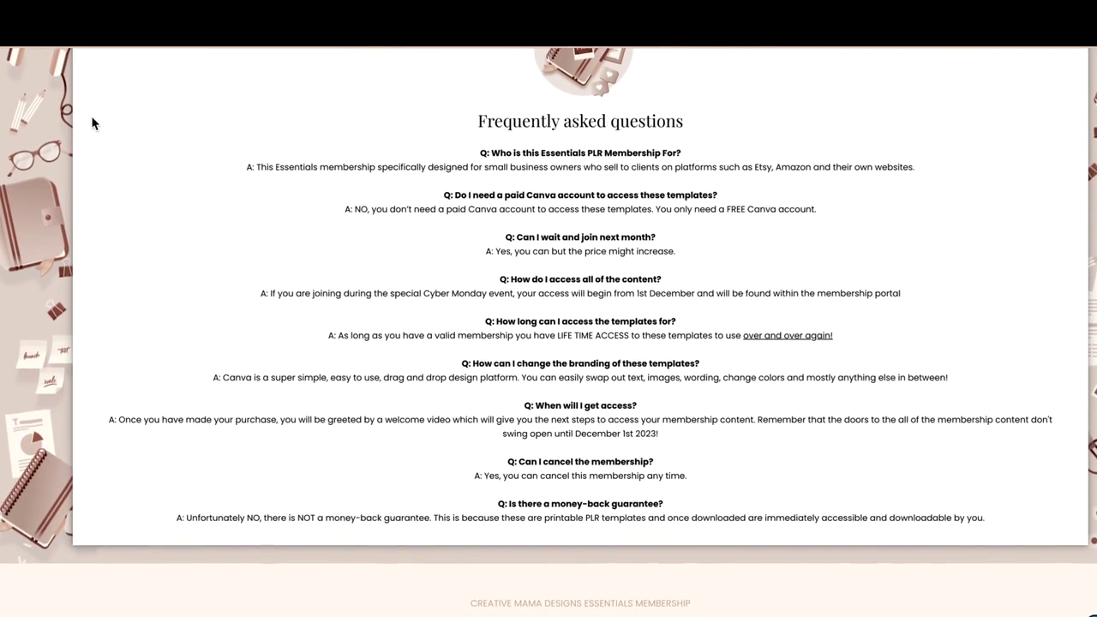
Go back over the membership page from the frequently asked questions to the opening offer
scroll(92, 125, up, 7)
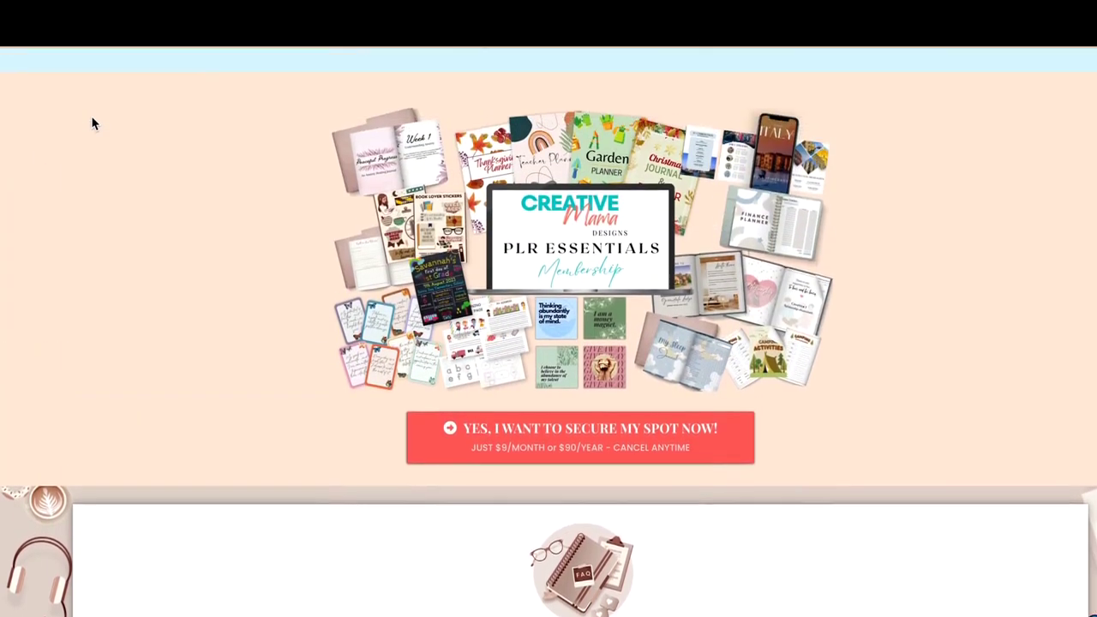
scroll(92, 124, up, 6)
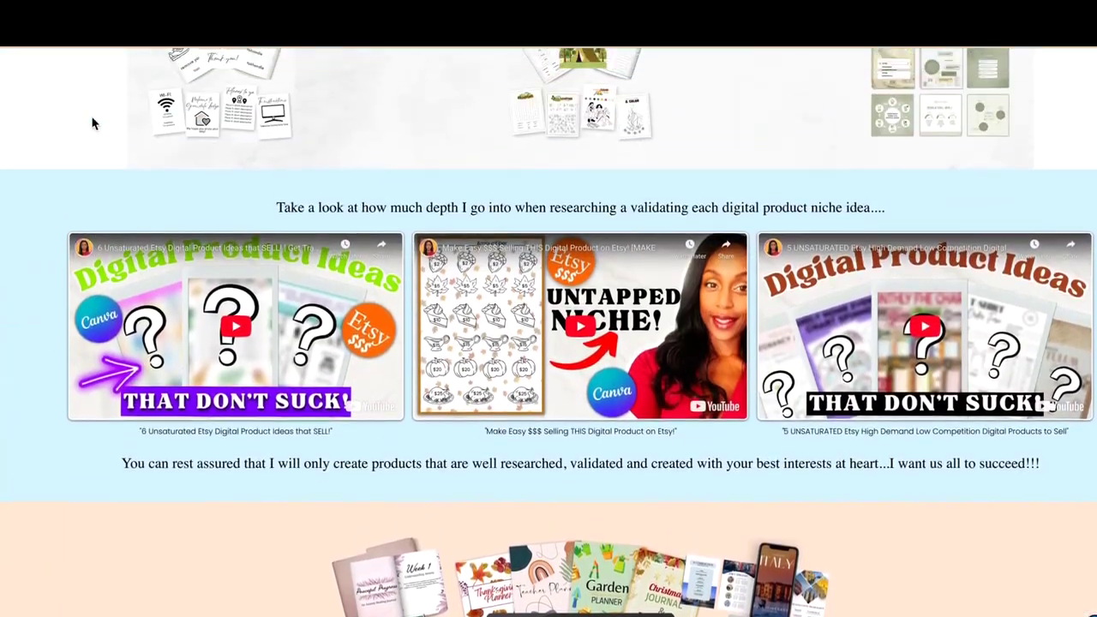
scroll(93, 124, up, 6)
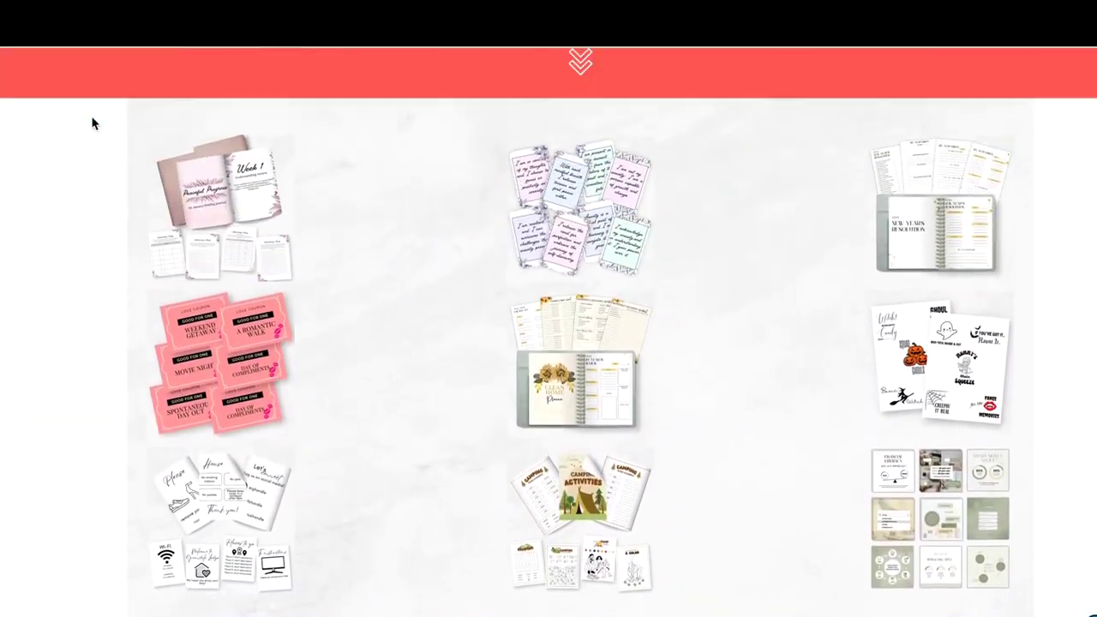
scroll(92, 125, up, 5)
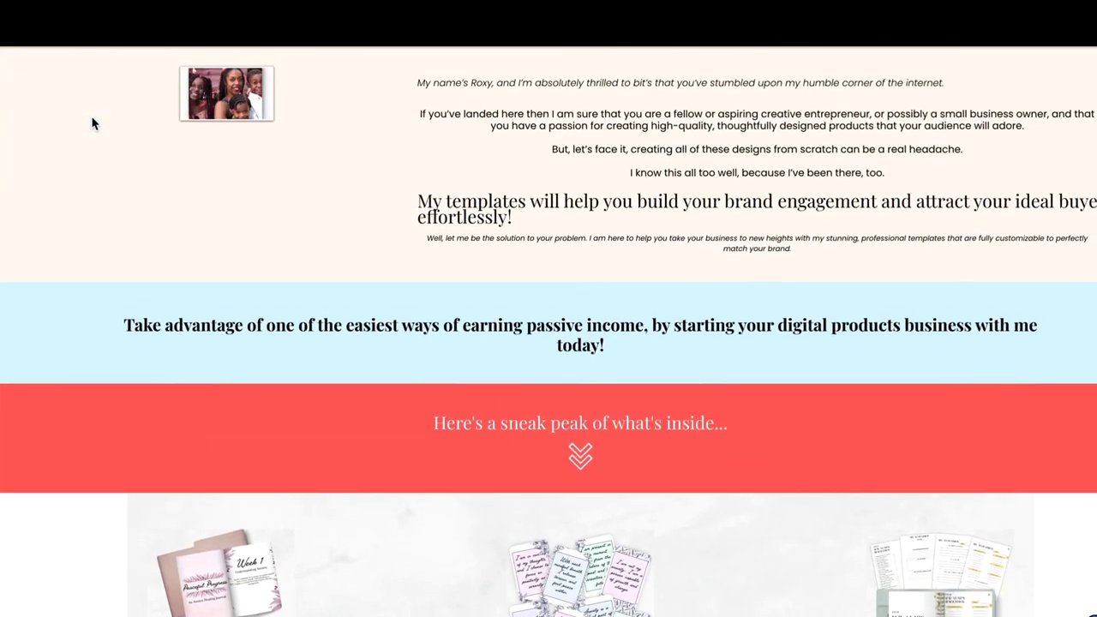
scroll(92, 124, up, 7)
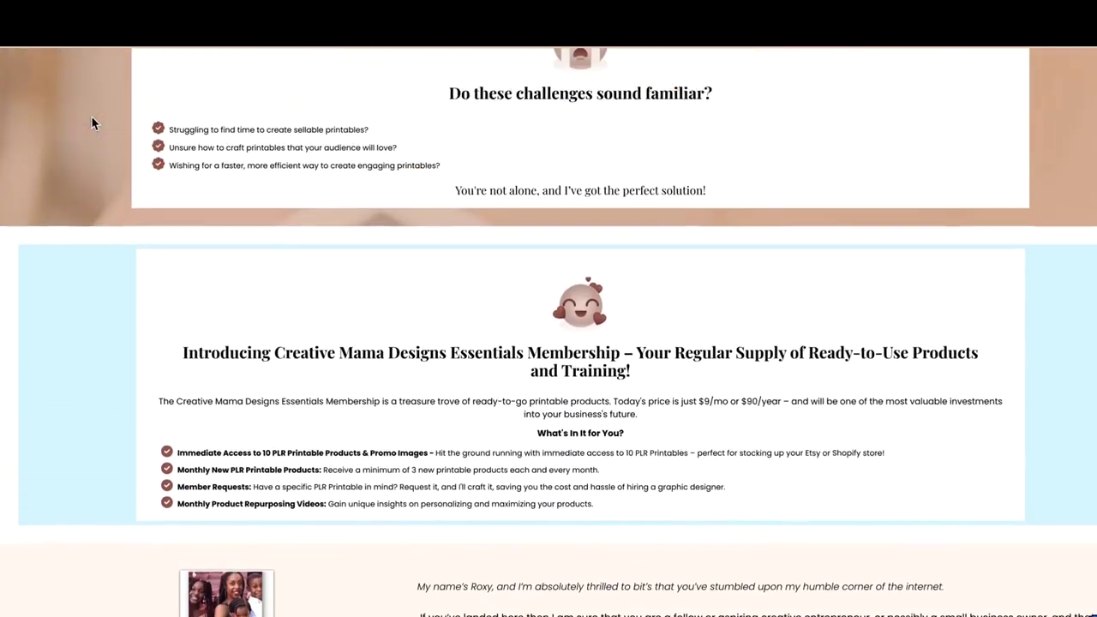
scroll(92, 120, up, 6)
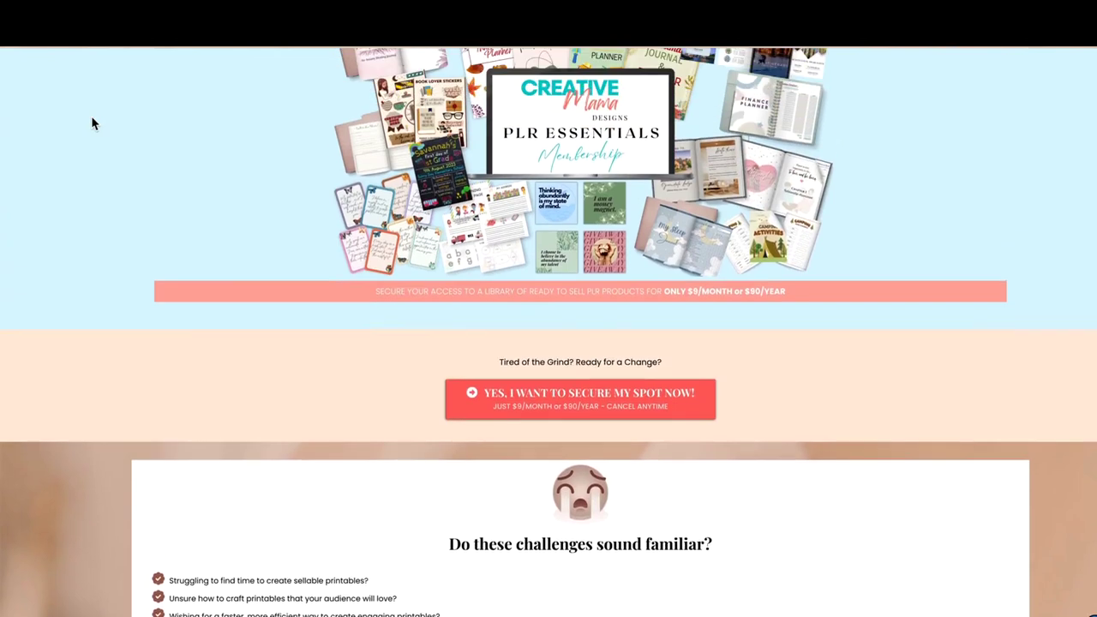
Switch to Canva and create a blank custom-size design 11 in wide and 8.5 in high
scroll(92, 125, up, 2)
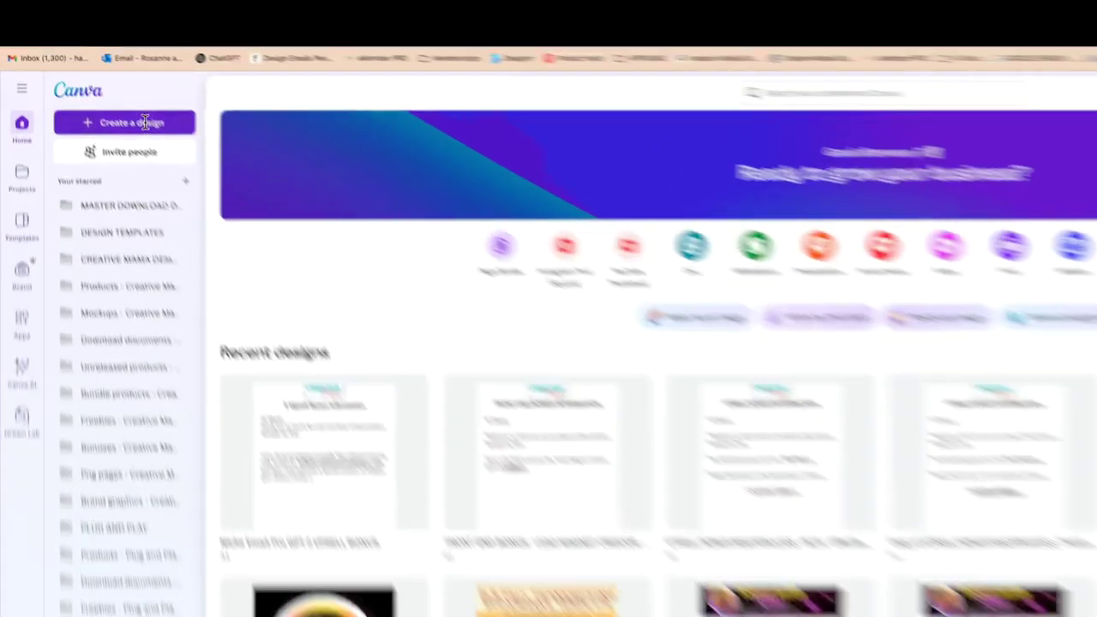
click(125, 89)
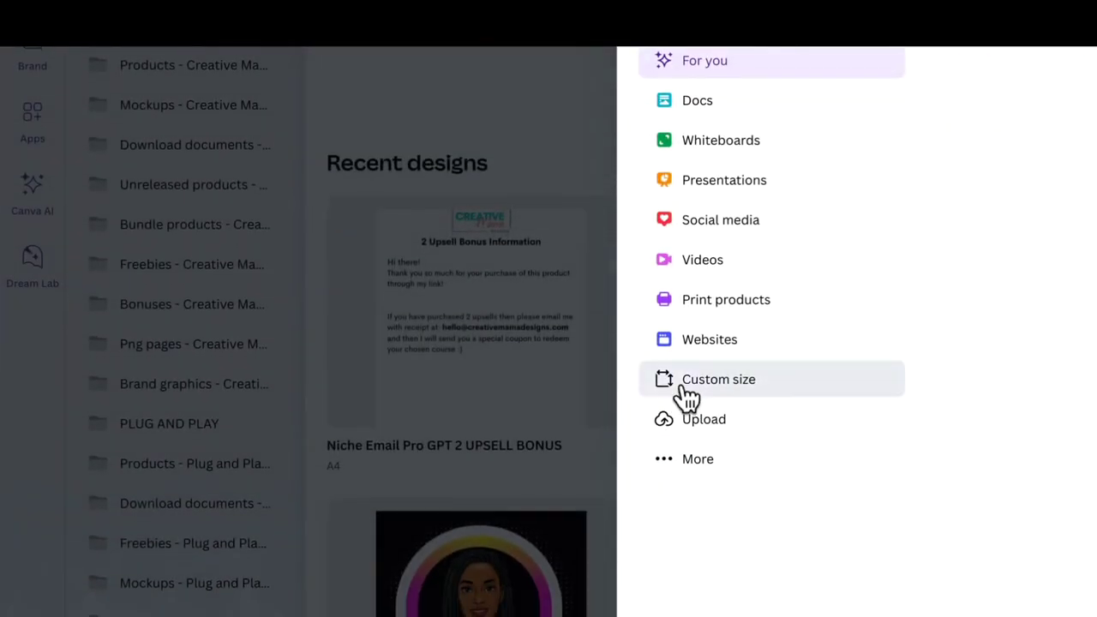
click(686, 421)
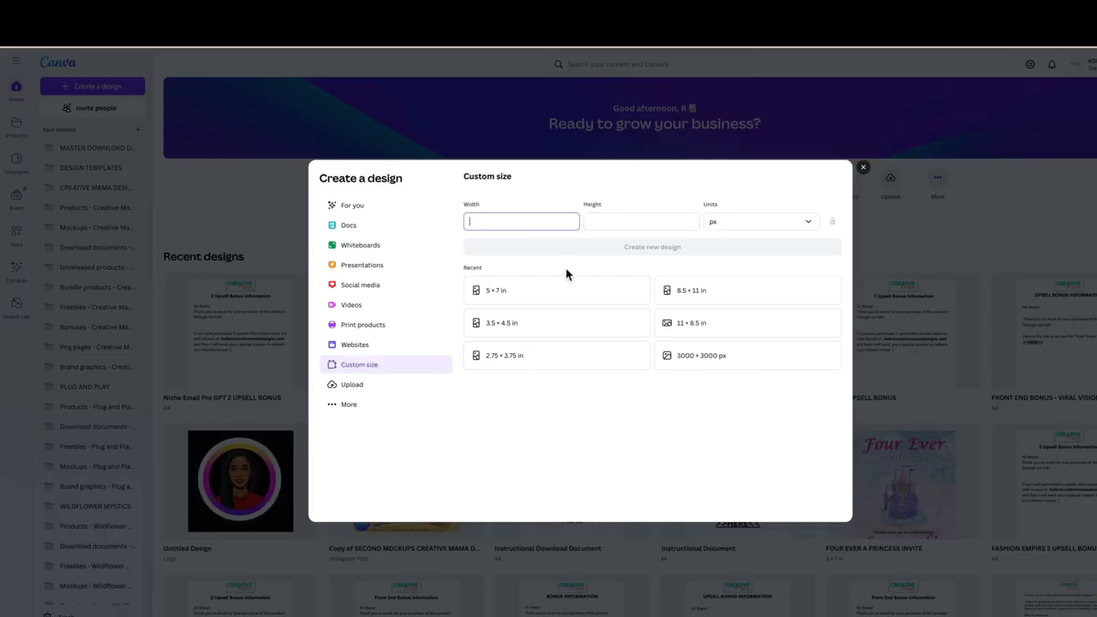
click(773, 223)
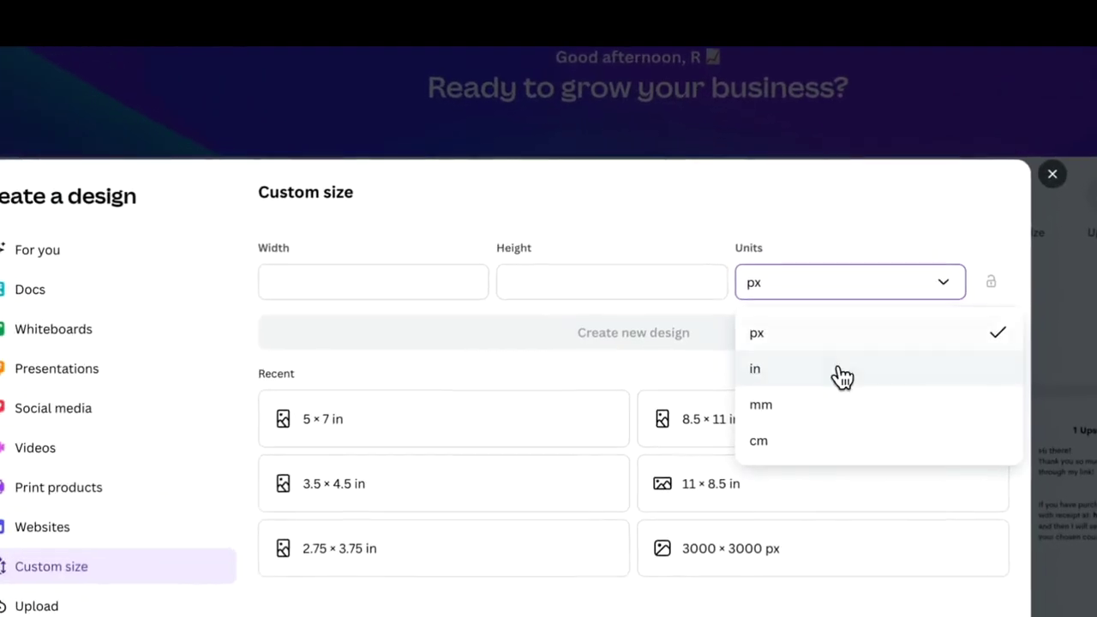
click(755, 267)
click(339, 273)
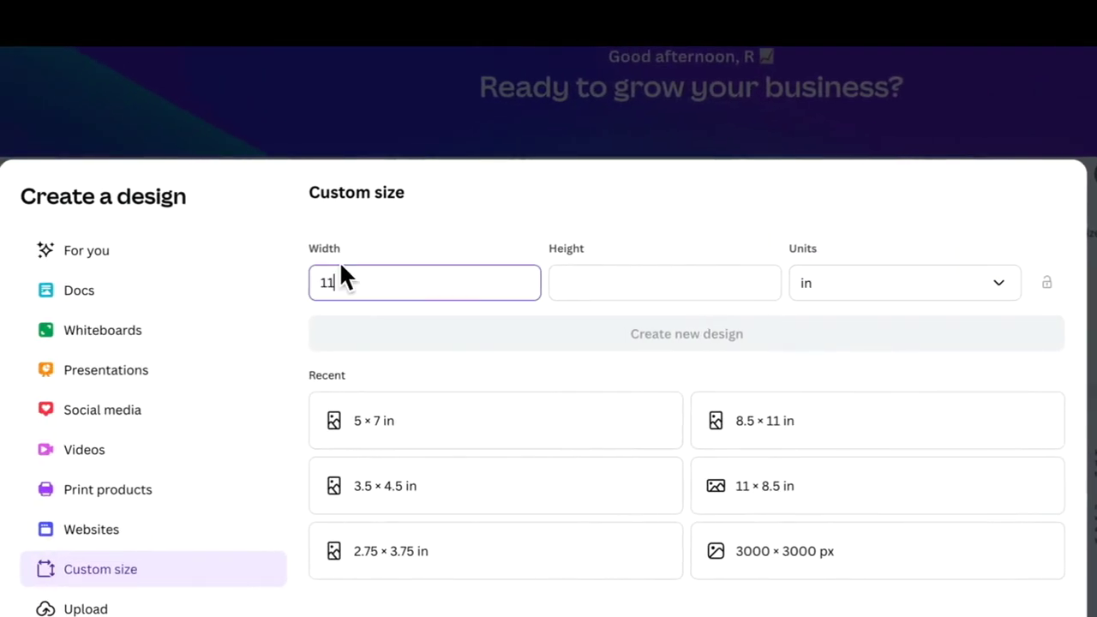
click(601, 278)
text(8.5)
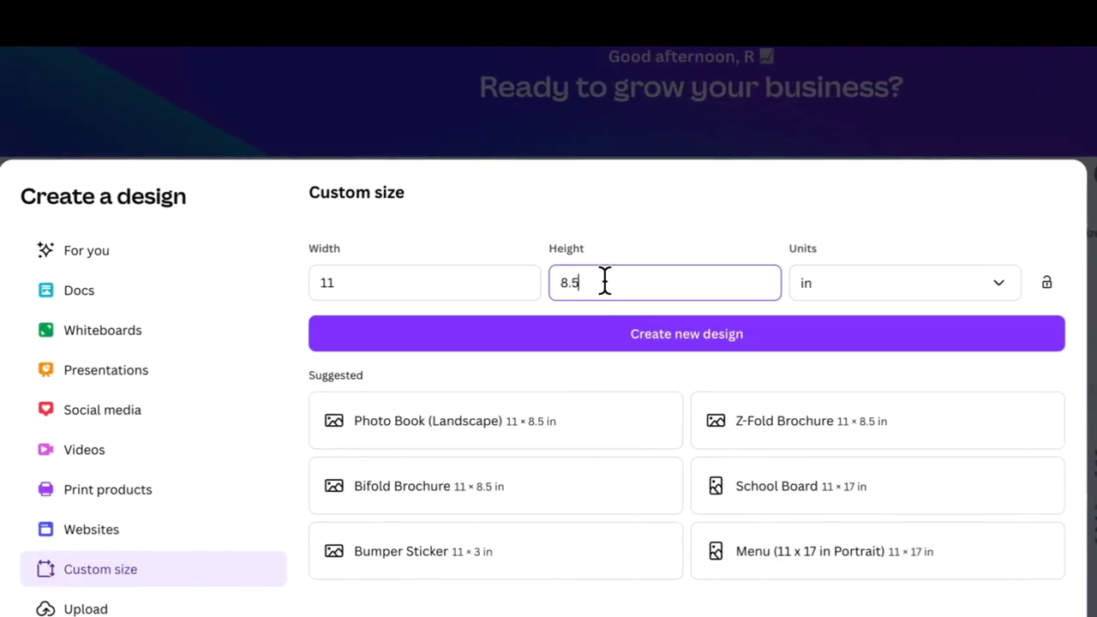
click(606, 346)
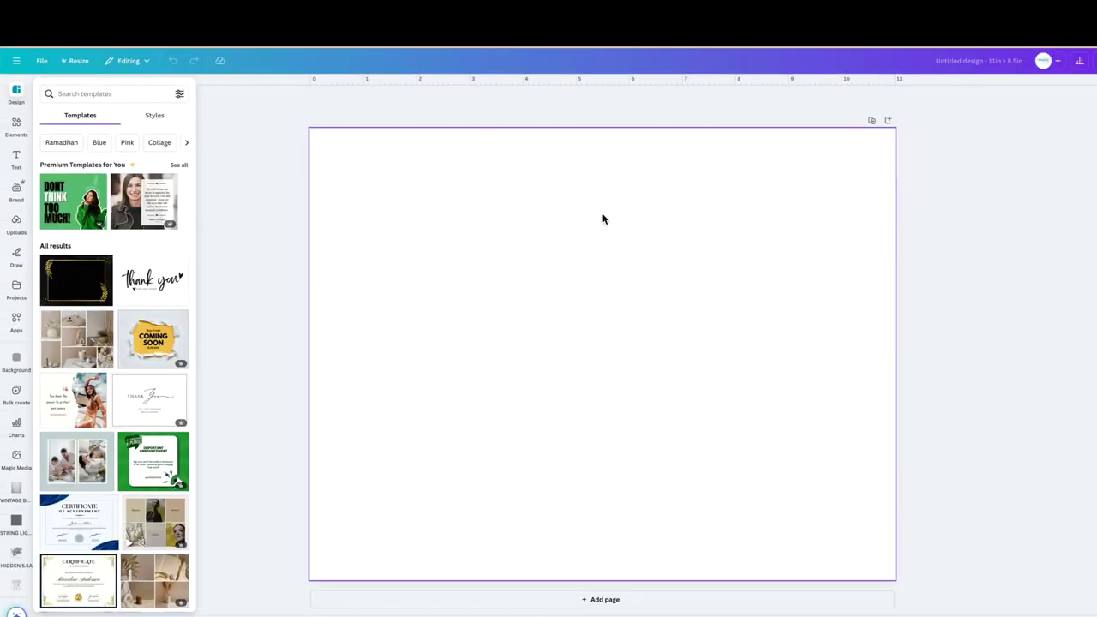
Draw a full-height vertical line down the centre of the page, with a line weight of 1 and a fine dashed style
click(604, 218)
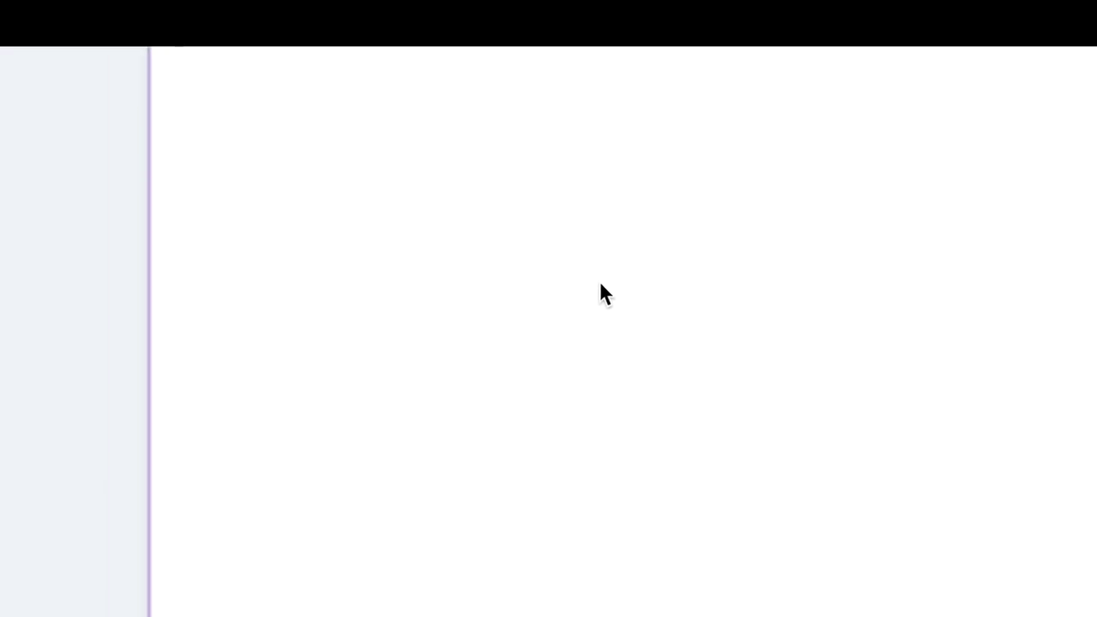
key(l)
drag(653, 474, 714, 445)
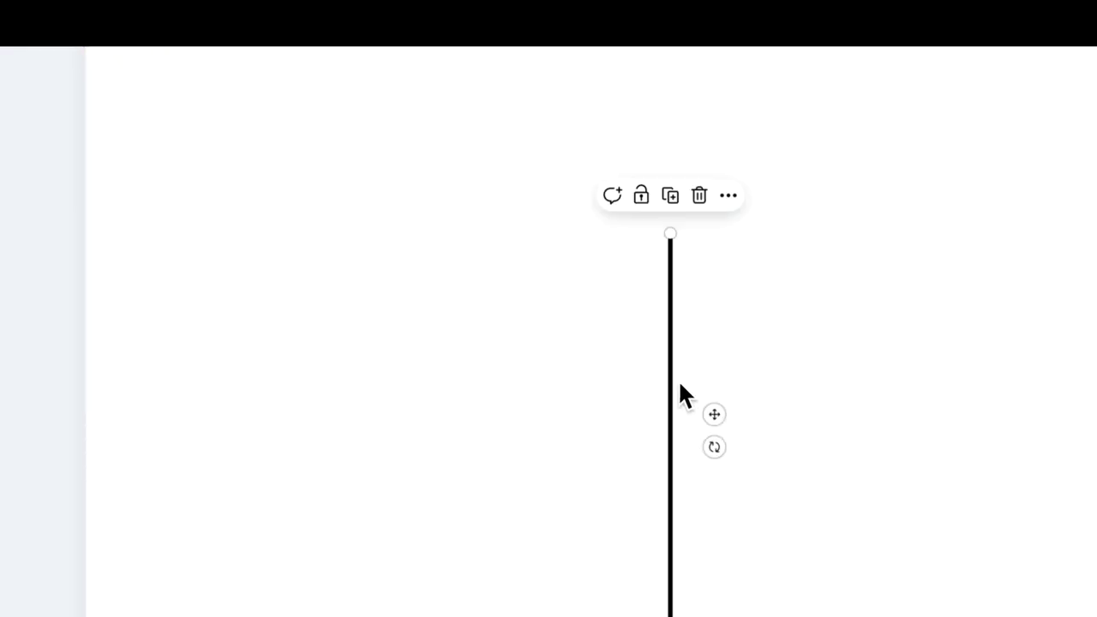
drag(670, 233, 700, 120)
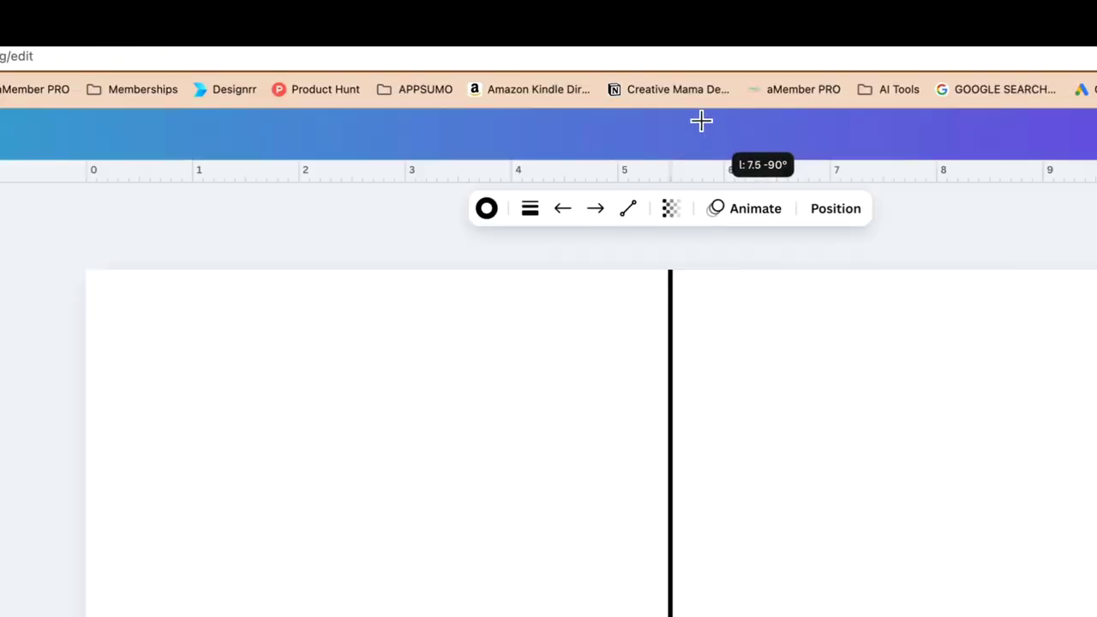
drag(670, 343, 663, 603)
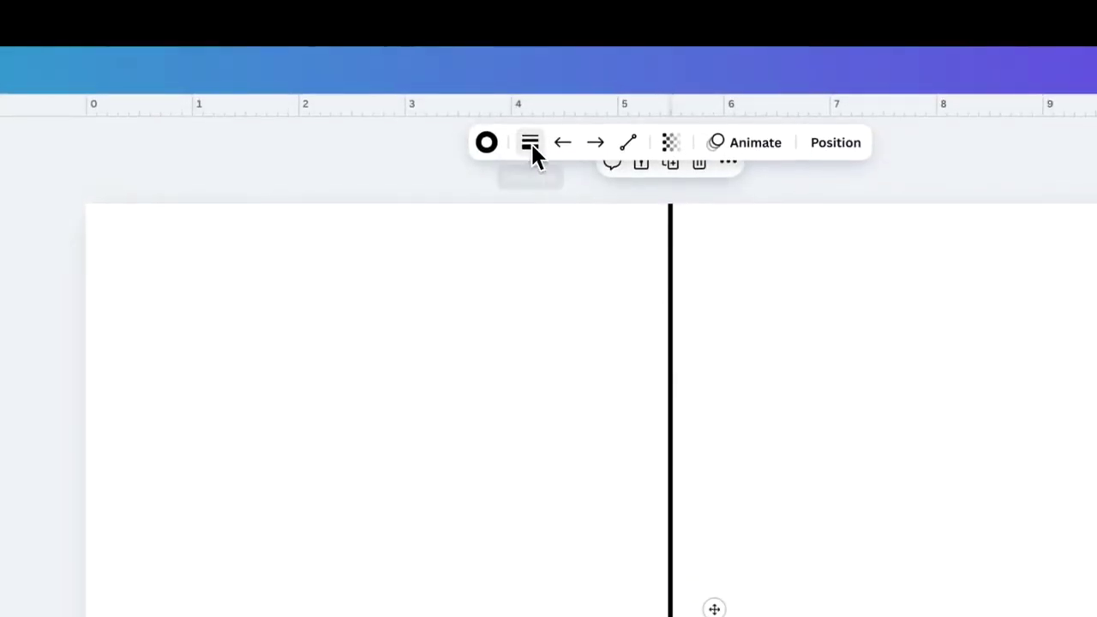
click(530, 144)
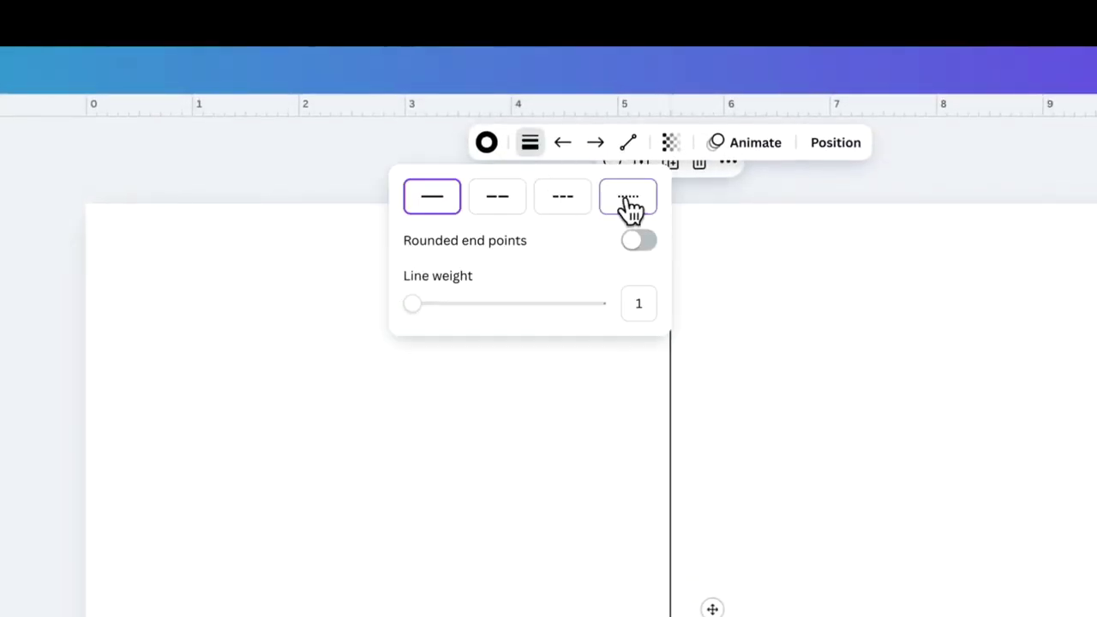
click(569, 204)
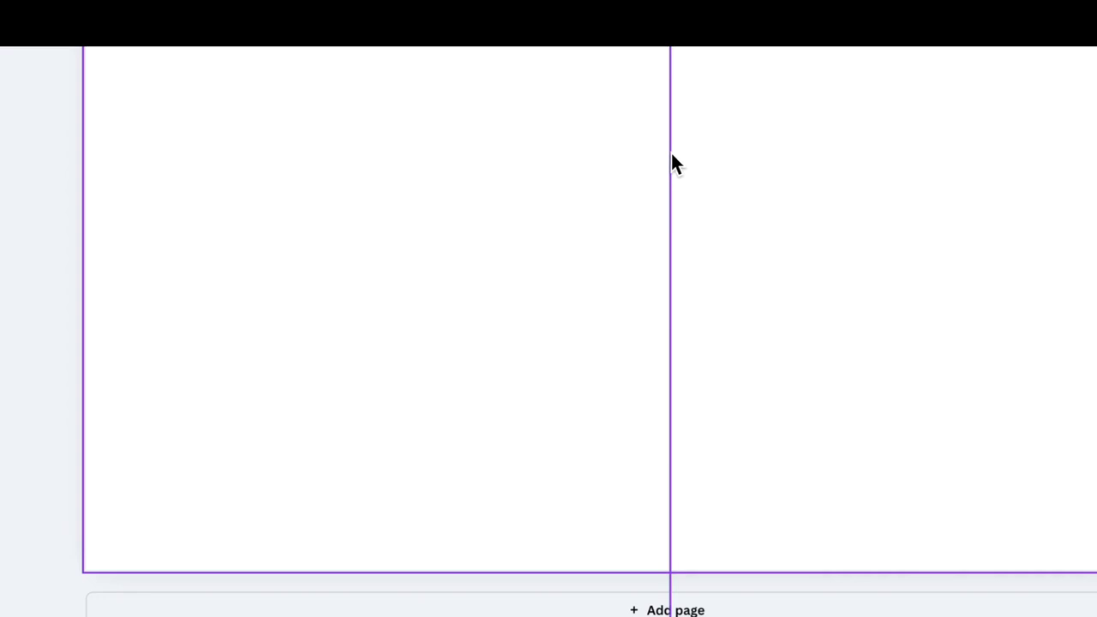
Duplicate the dashed line and lay the copy horizontally across the full page width, about one third of the way down
key(ctrl+d)
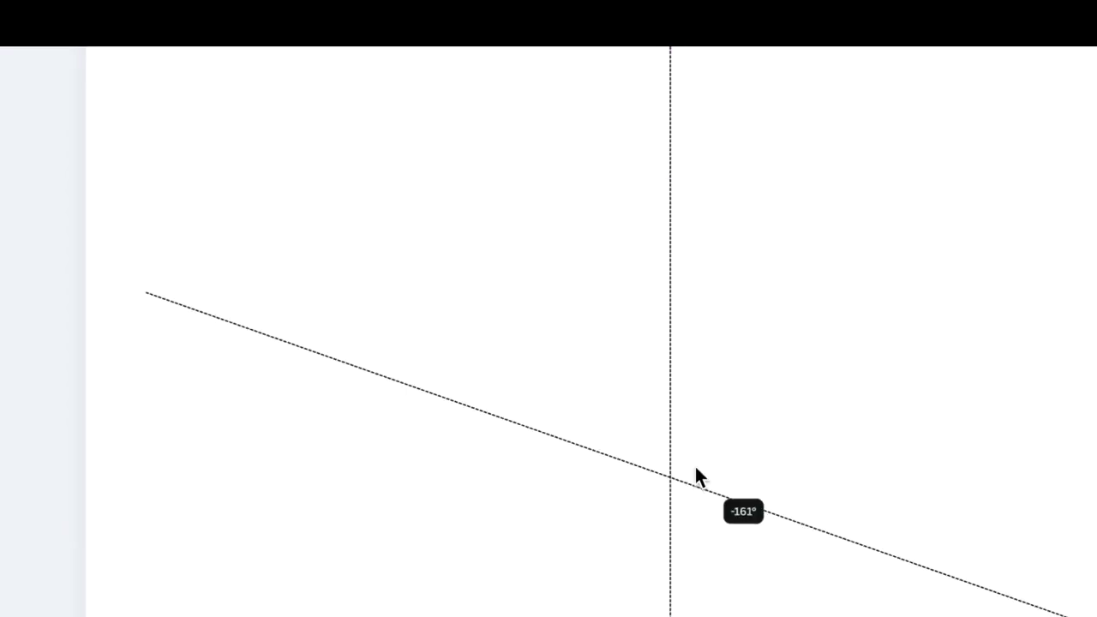
mouse_move(694, 466)
mouse_down()
mouse_move(694, 442)
mouse_move(692, 453)
mouse_up()
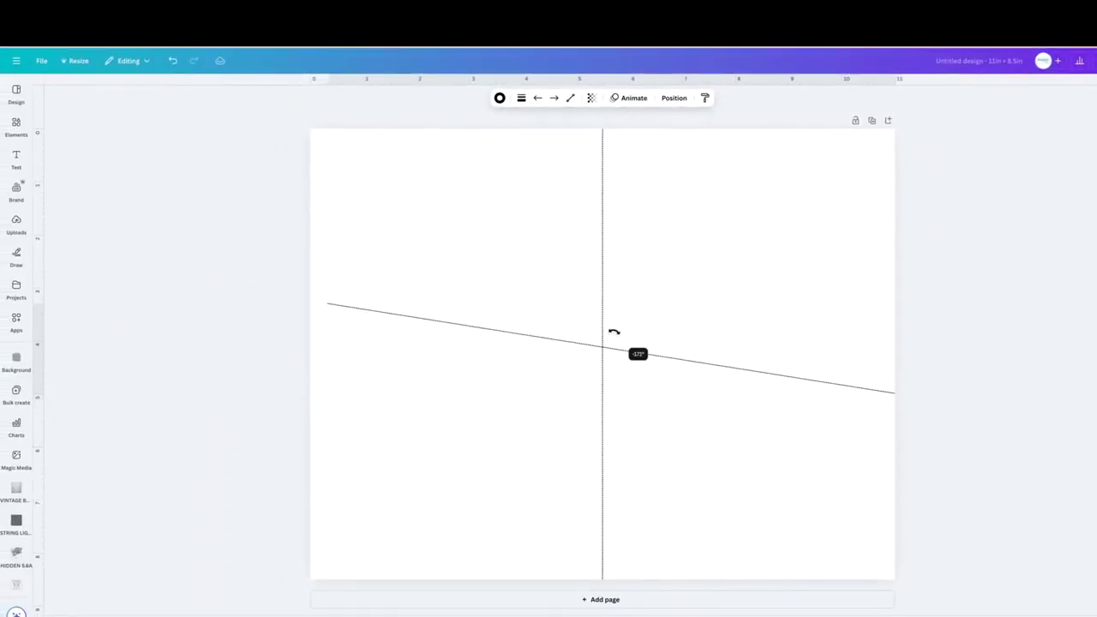
drag(614, 331, 635, 351)
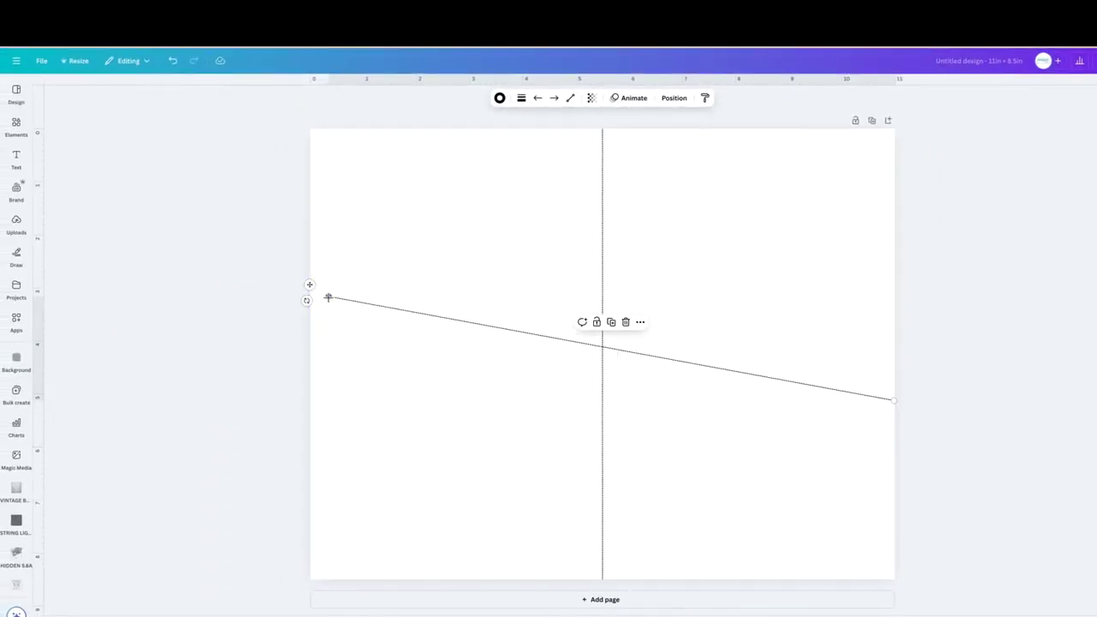
drag(328, 296, 326, 305)
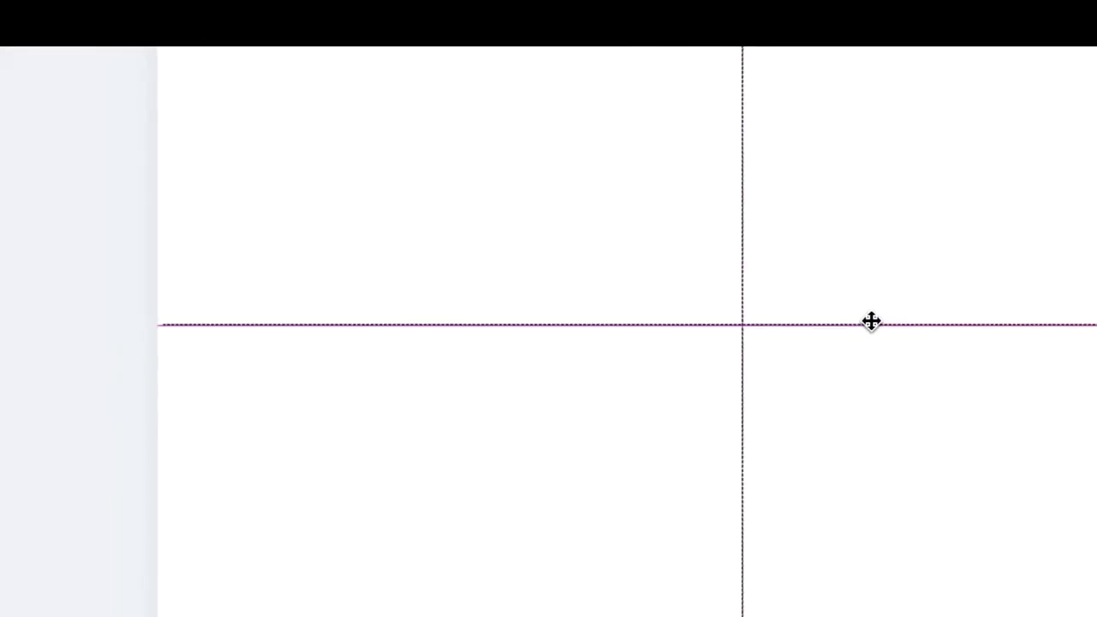
drag(871, 322, 871, 324)
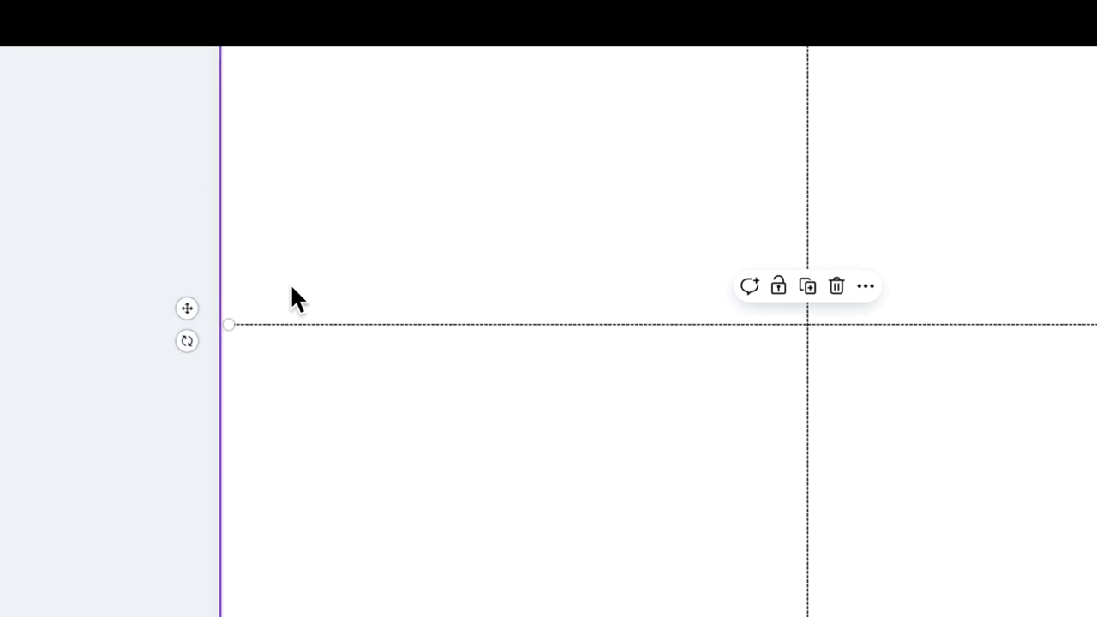
drag(166, 324, 123, 324)
drag(512, 324, 514, 146)
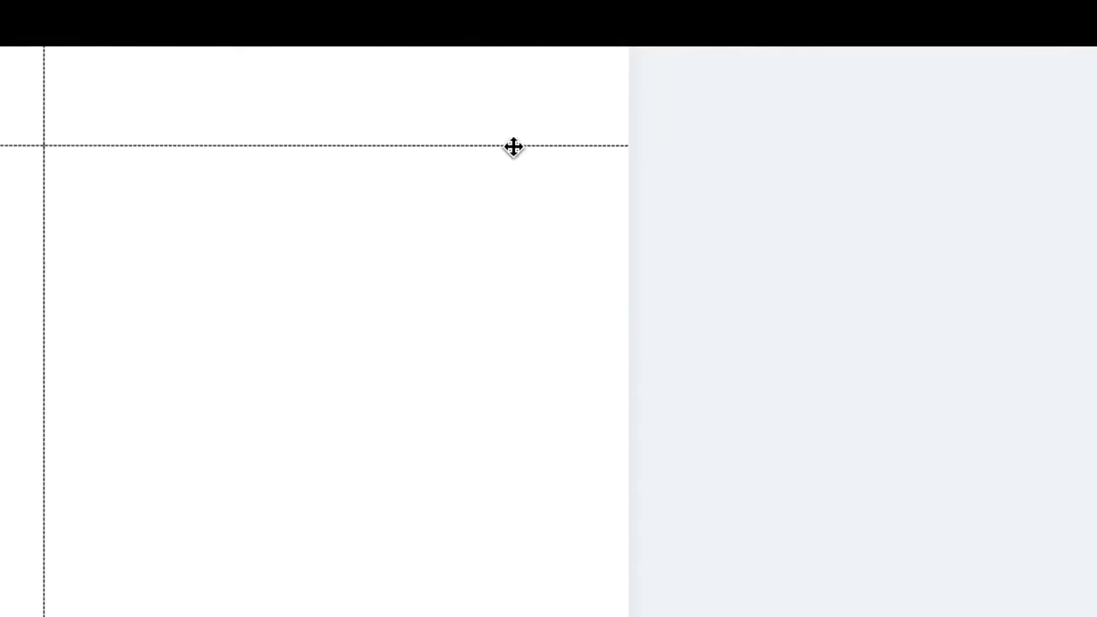
Place a copy of the horizontal dashed line about two thirds of the way down the page to form six cells
click(513, 146)
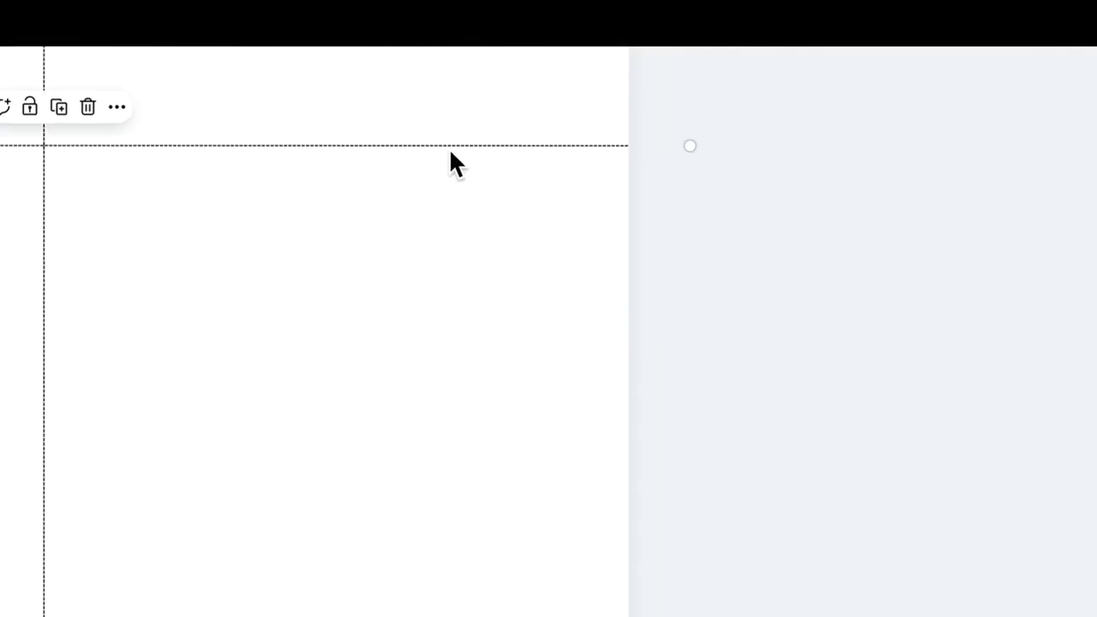
key(ctrl+v)
key(ctrl+z)
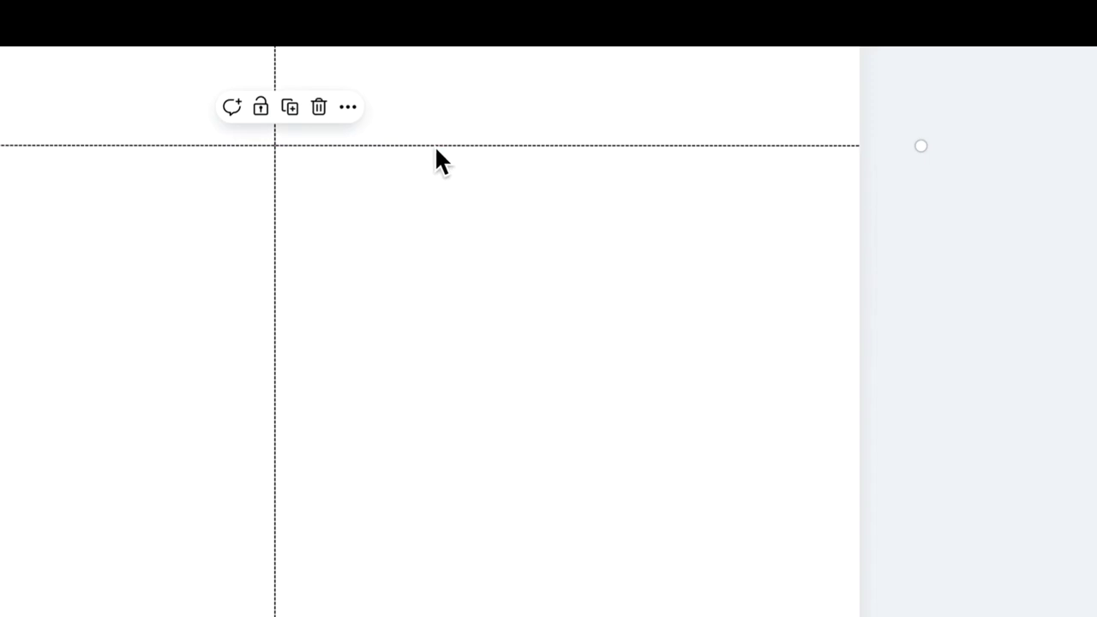
drag(436, 153, 409, 471)
drag(402, 144, 401, 157)
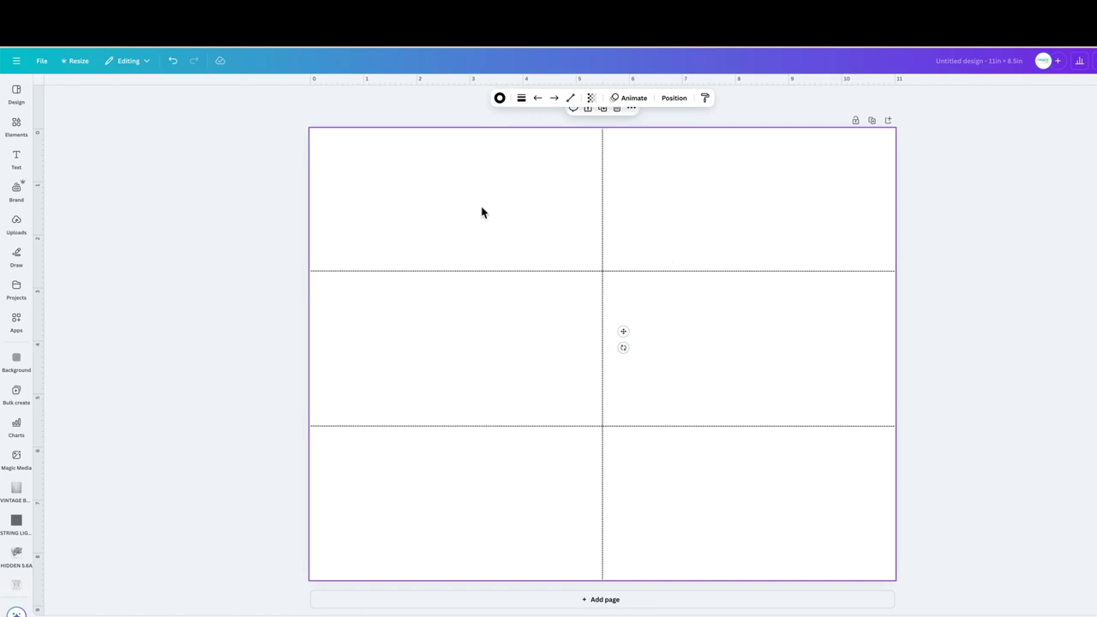
Search the elements for "frame", add the square landscape frame, and fit it as a wide rectangle inside the page's top-left cell
click(482, 213)
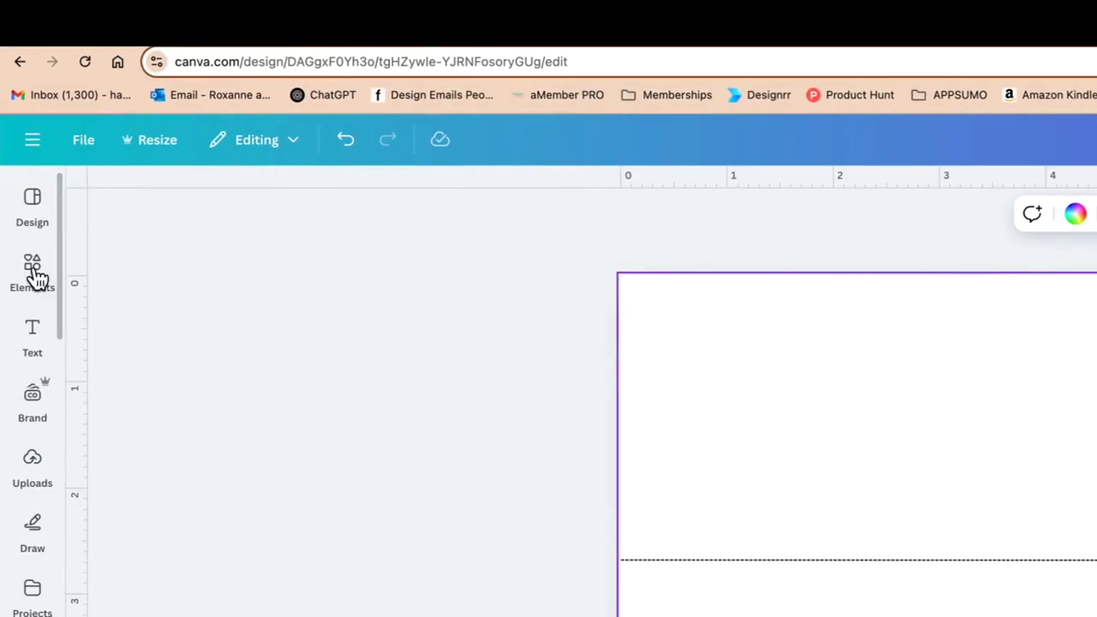
click(33, 268)
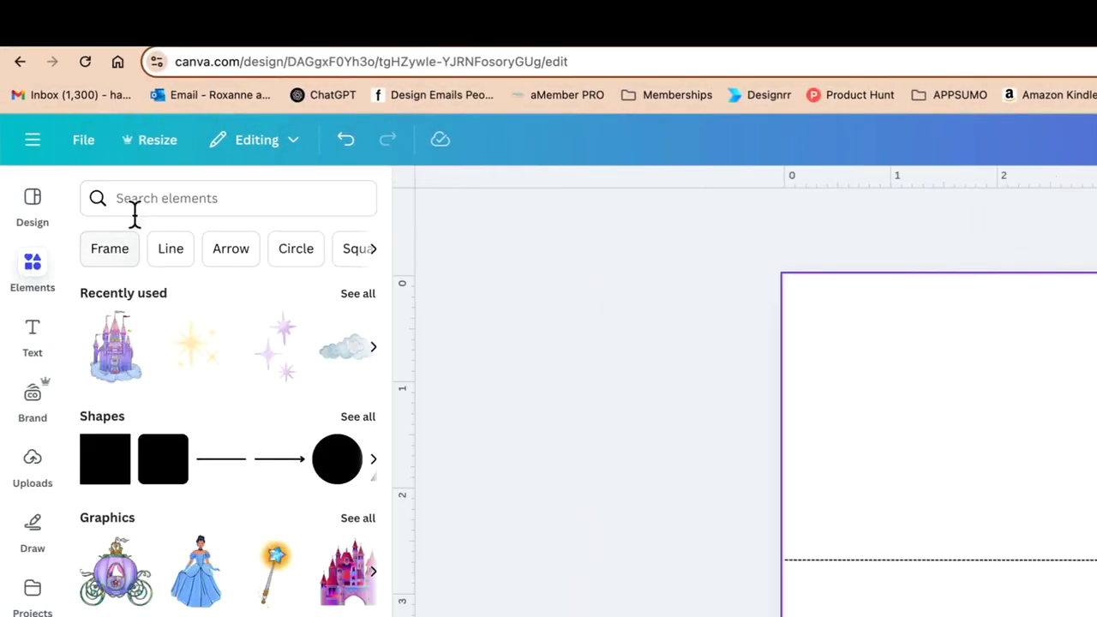
click(134, 200)
text(frame)
key(Return)
click(110, 400)
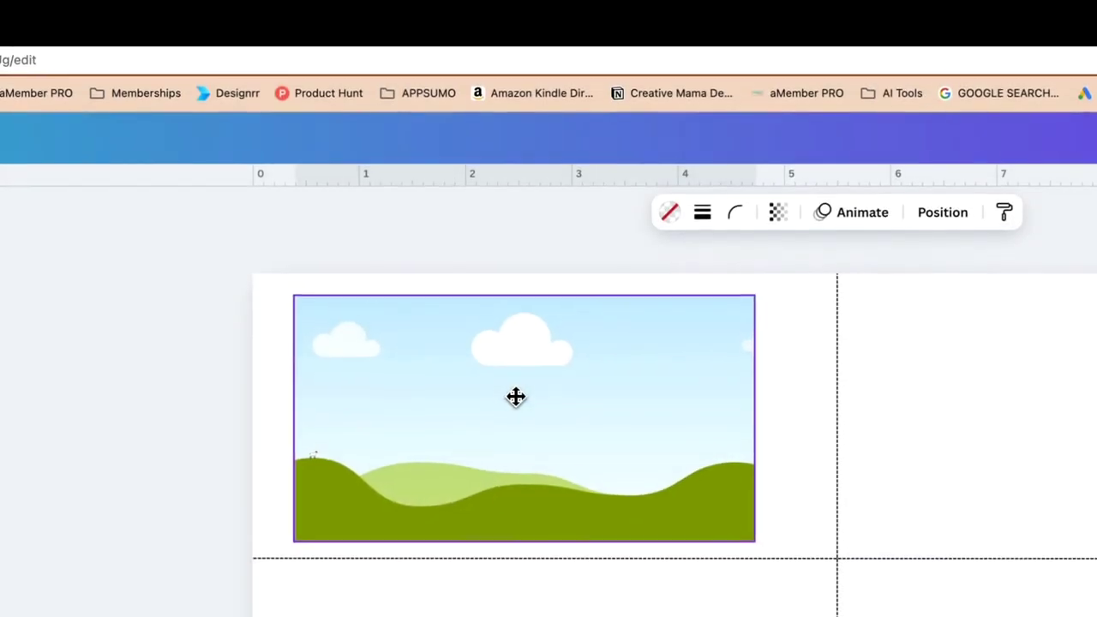
drag(514, 397, 509, 393)
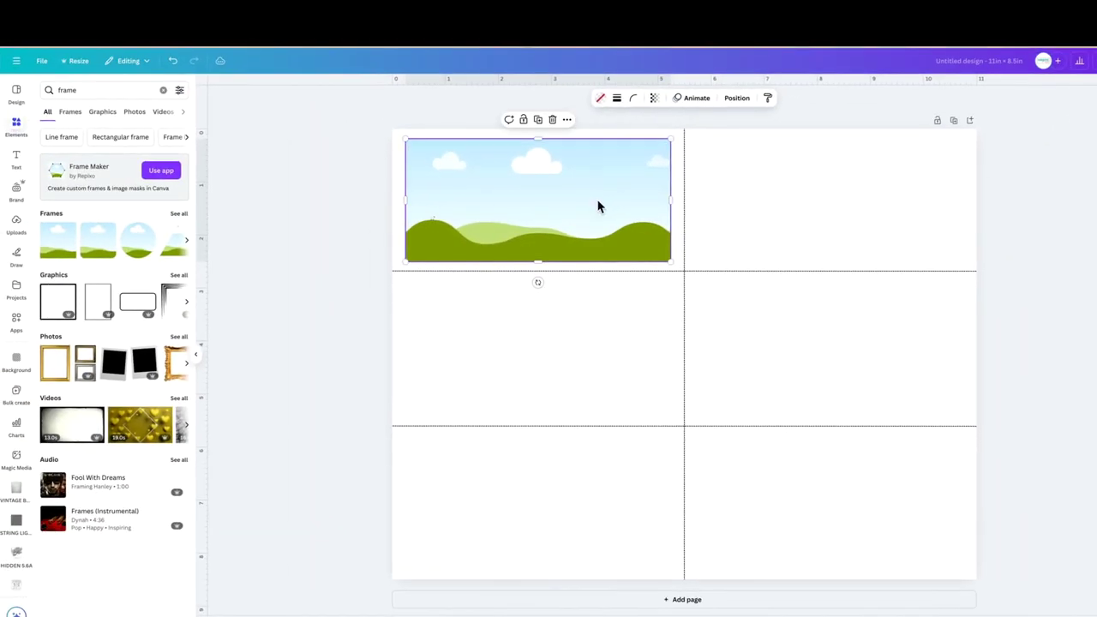
Duplicate the frame into the middle-left cell and enlarge the copy slightly within the dashed lines
key(ctrl+d)
drag(598, 206, 587, 336)
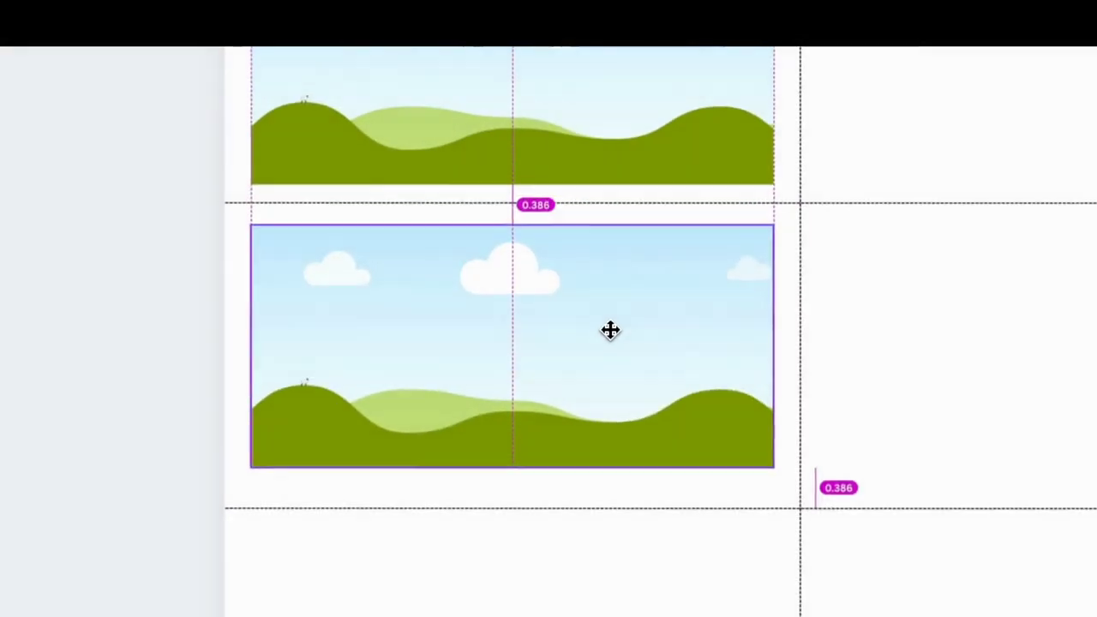
drag(671, 406, 674, 417)
drag(780, 474, 774, 472)
Replace the smaller top-left frame with a copy of the enlarged one, and place another copy in the bottom-left cell
click(445, 105)
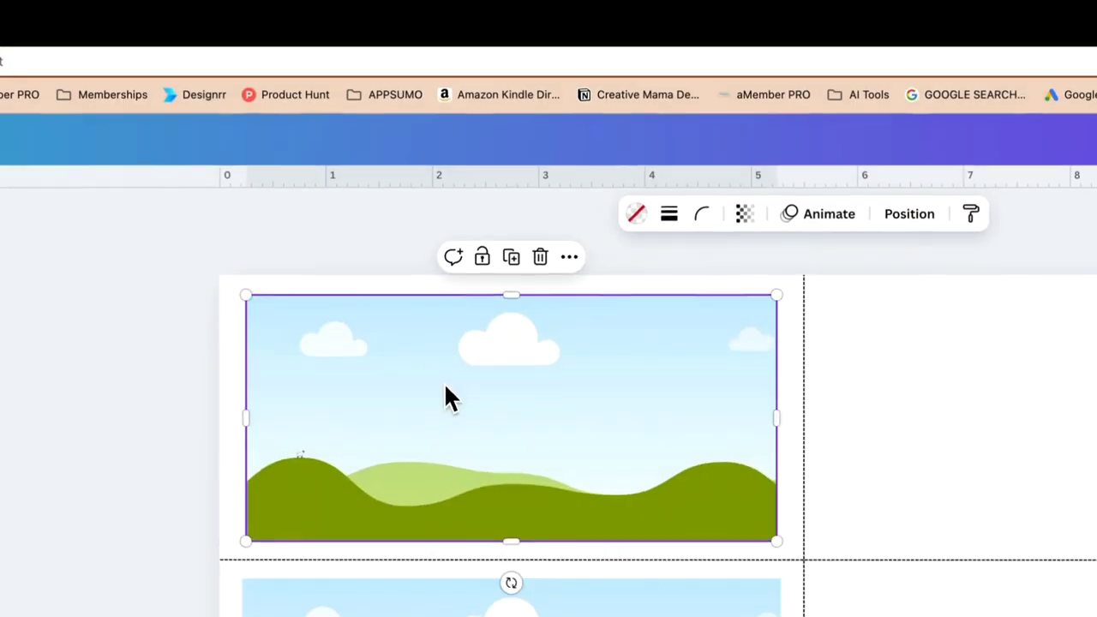
key(Delete)
click(451, 338)
key(super+d)
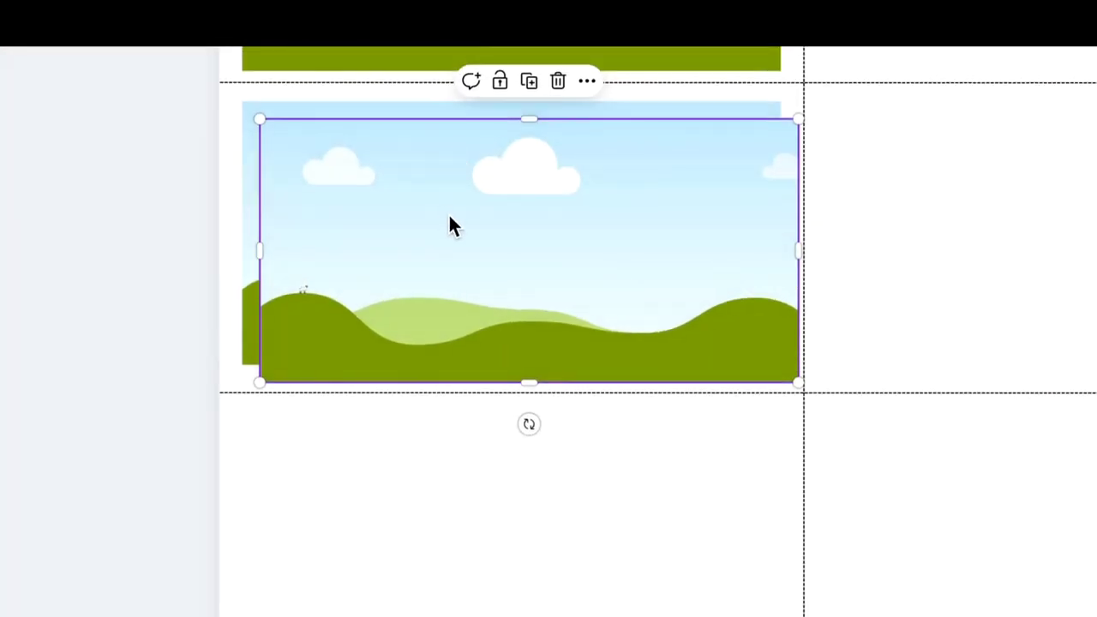
drag(450, 216, 437, 507)
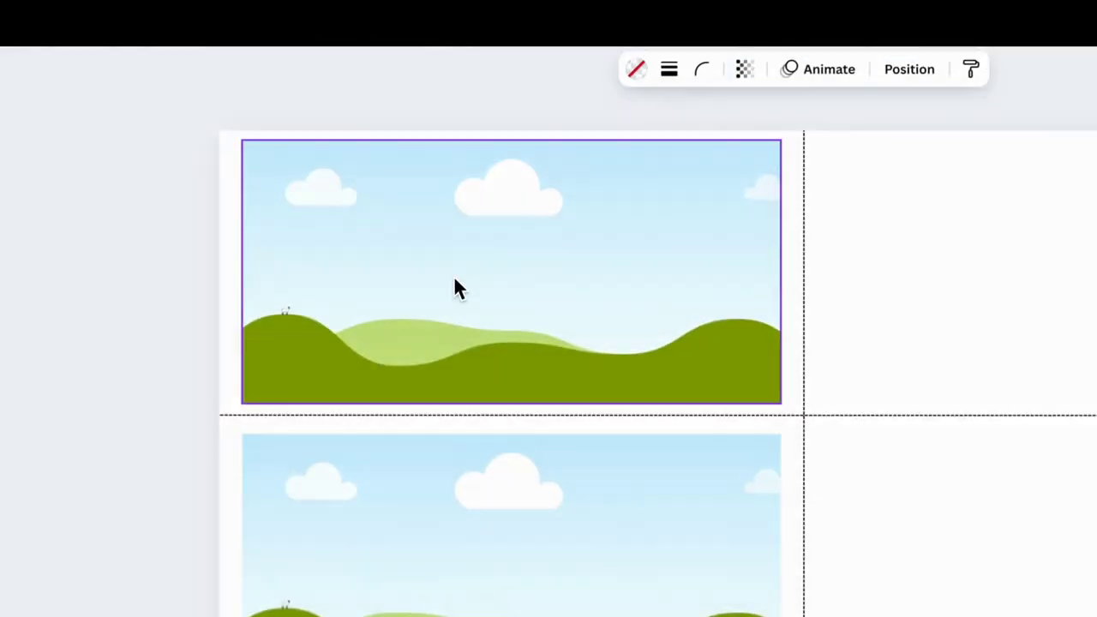
Duplicate all three frames in the left column together and place the copies in the right column's cells
click(454, 276)
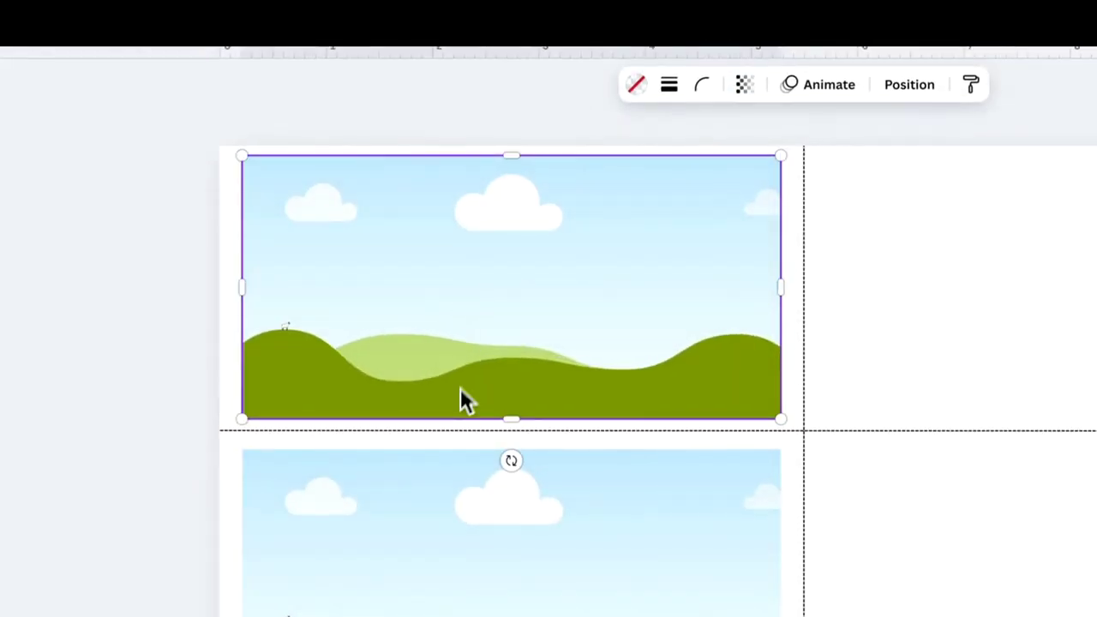
shift+click(456, 515)
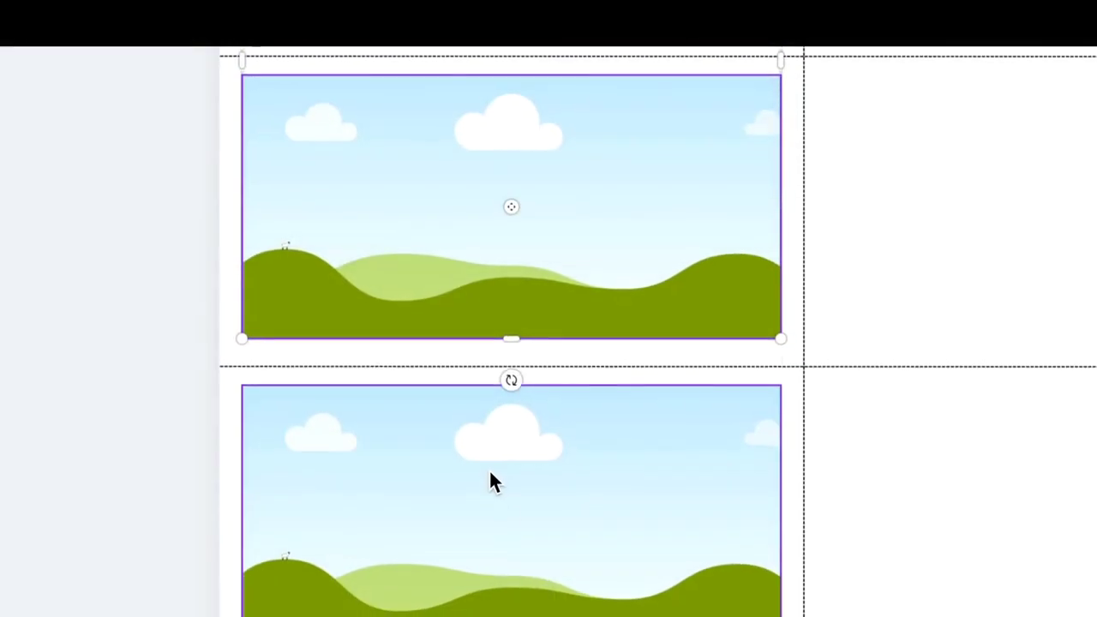
click(482, 471)
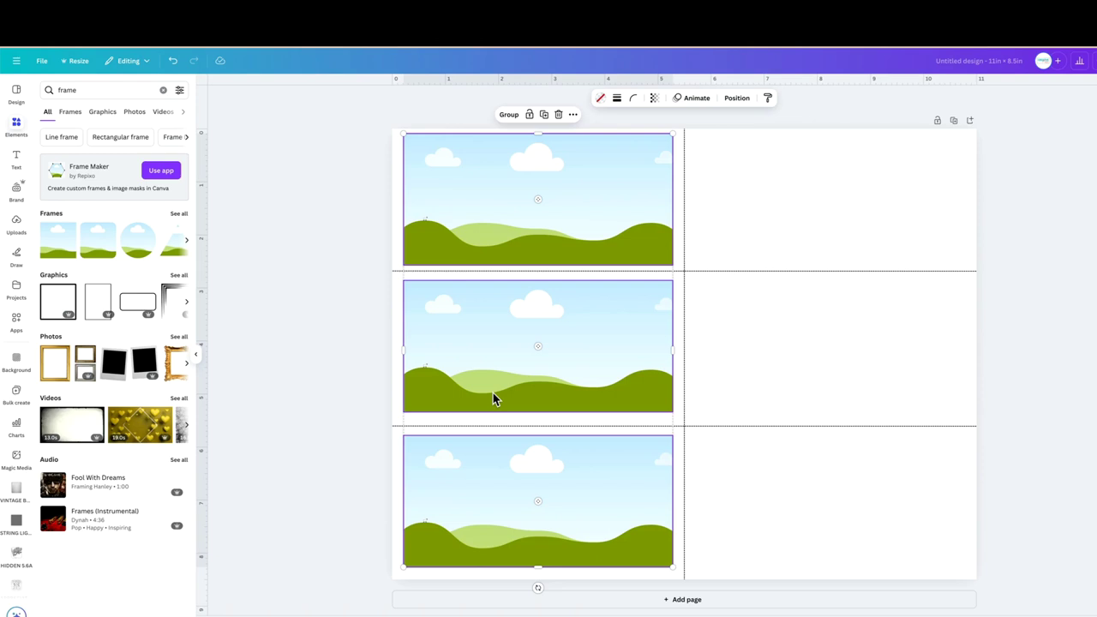
key(ctrl+d)
drag(493, 392, 773, 381)
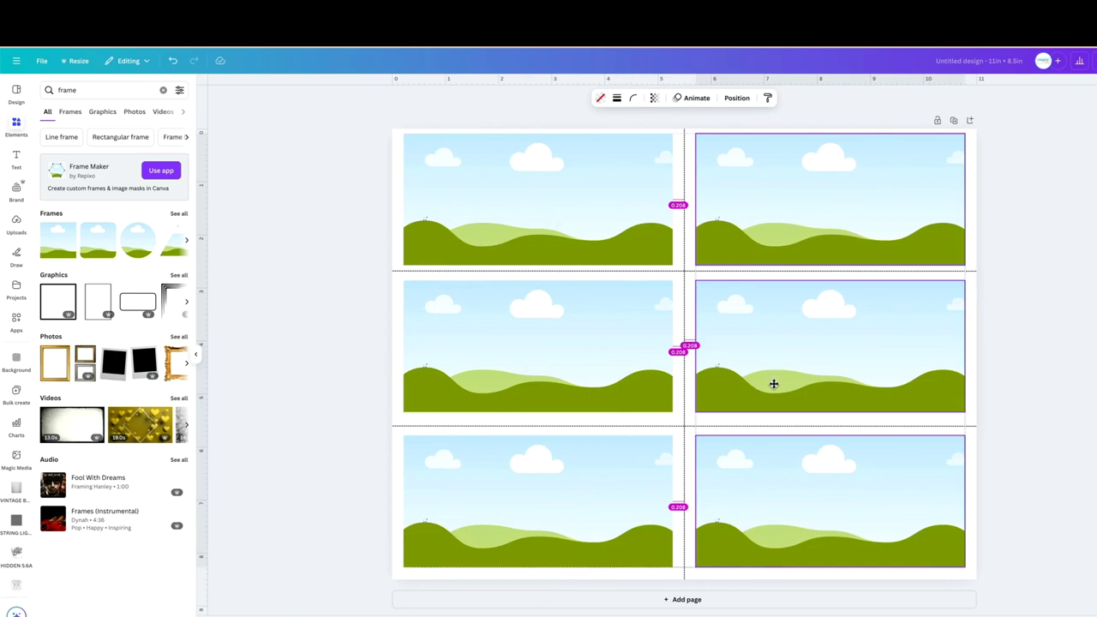
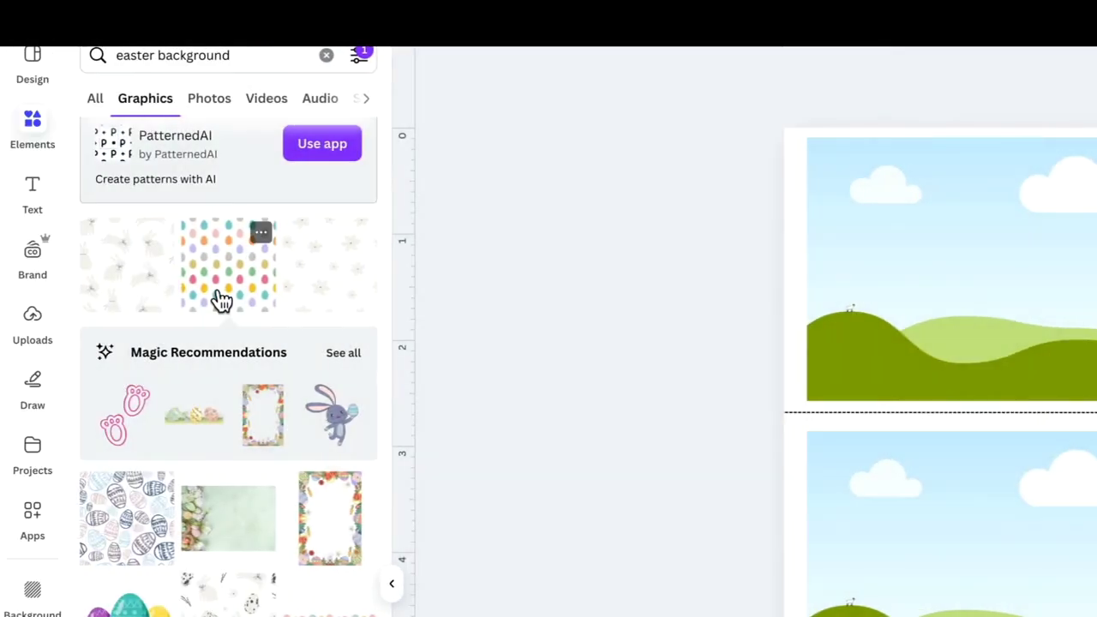
Fill the page's top-left frame with the colourful Easter egg pattern and browse the other Easter background graphics
drag(10, 291, 634, 301)
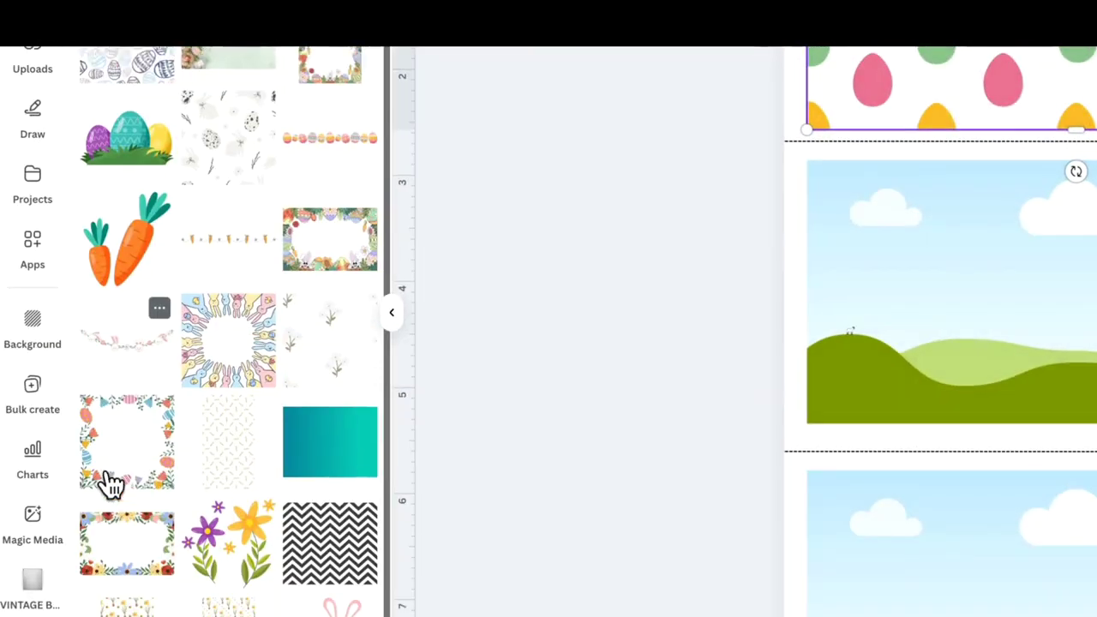
scroll(110, 484, down, 5)
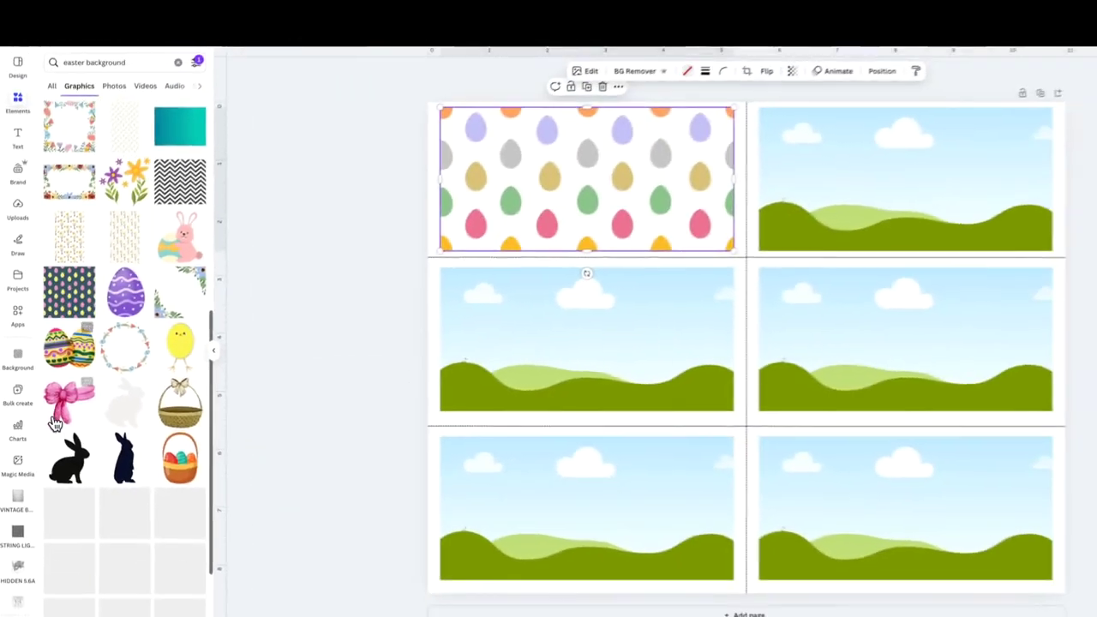
scroll(54, 423, down, 2)
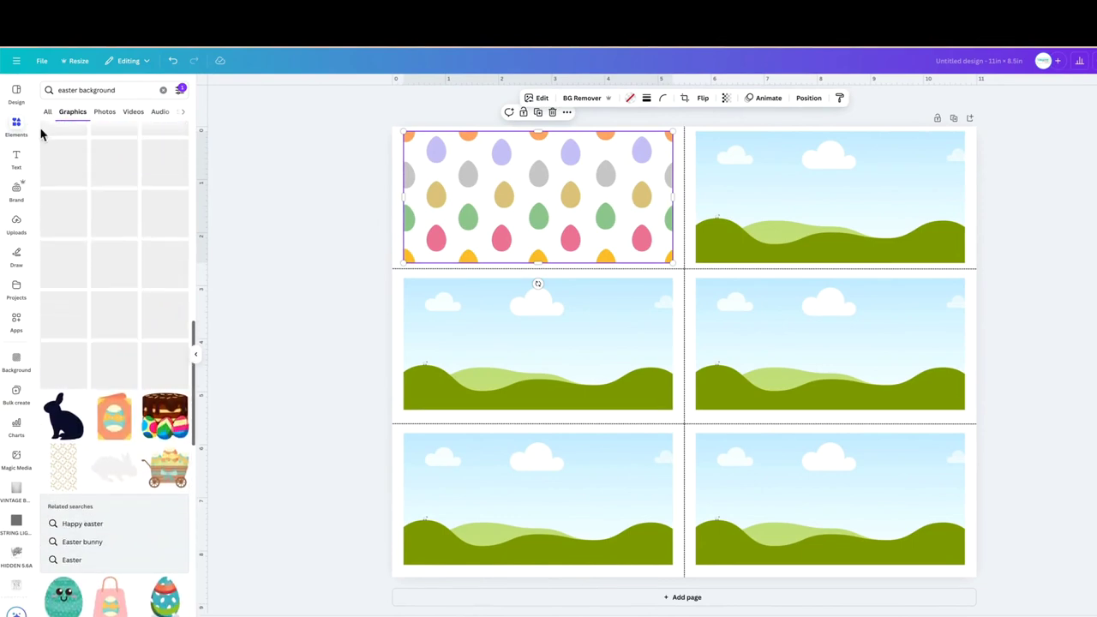
Search the graphics for "spring background" and fill the middle-left frame with the Easter egg, bunny and flower border
triple_click(103, 91)
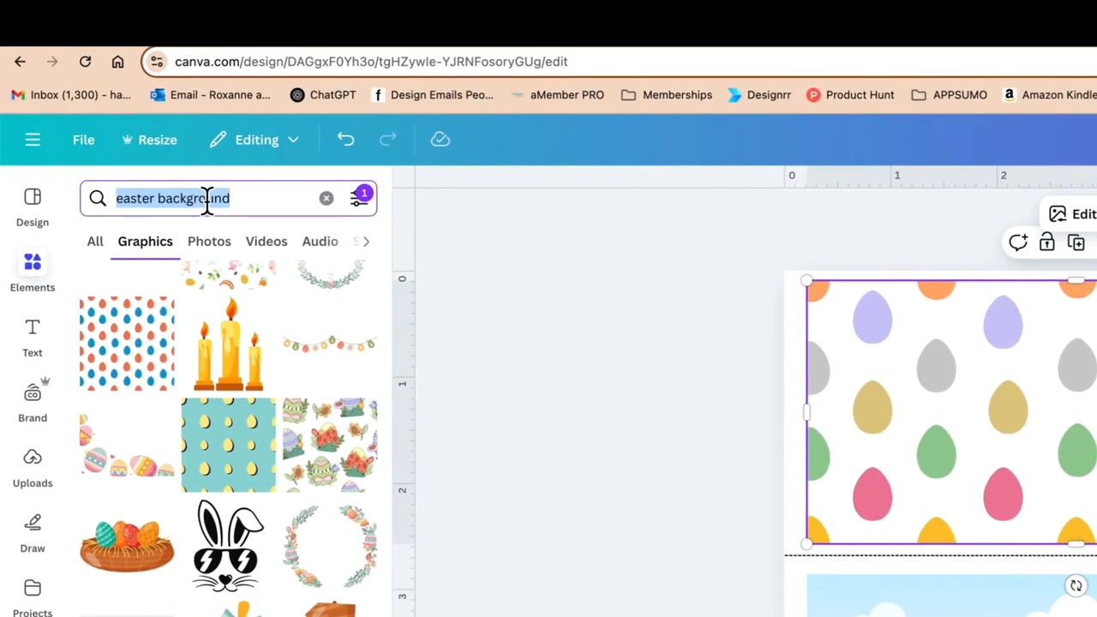
text(spring ba)
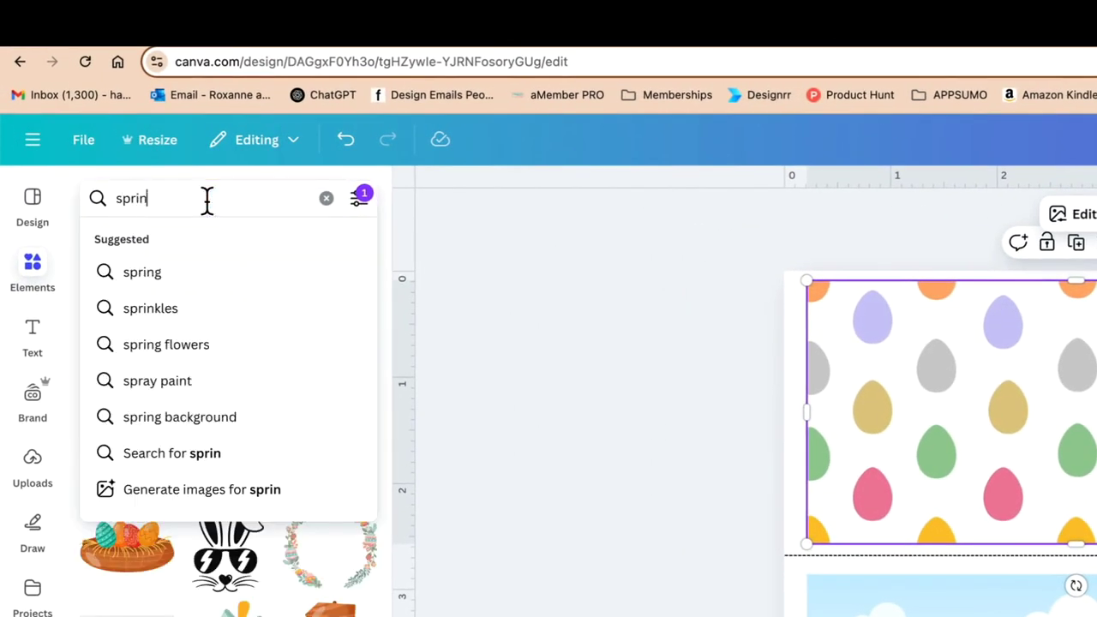
text(ckgrou)
text(nd)
key(Return)
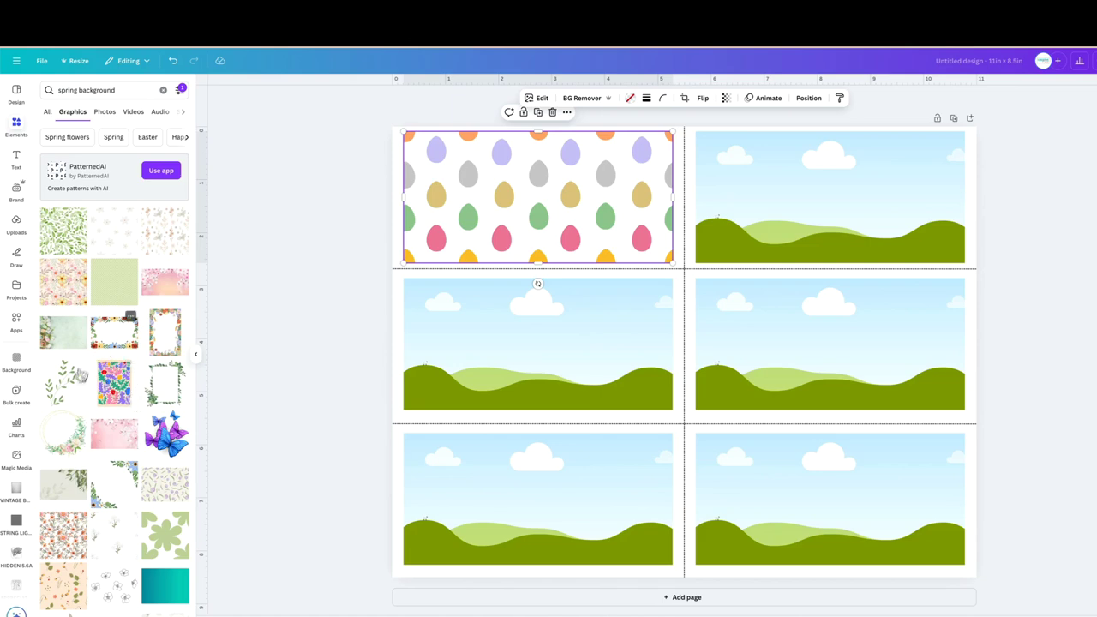
scroll(77, 339, down, 5)
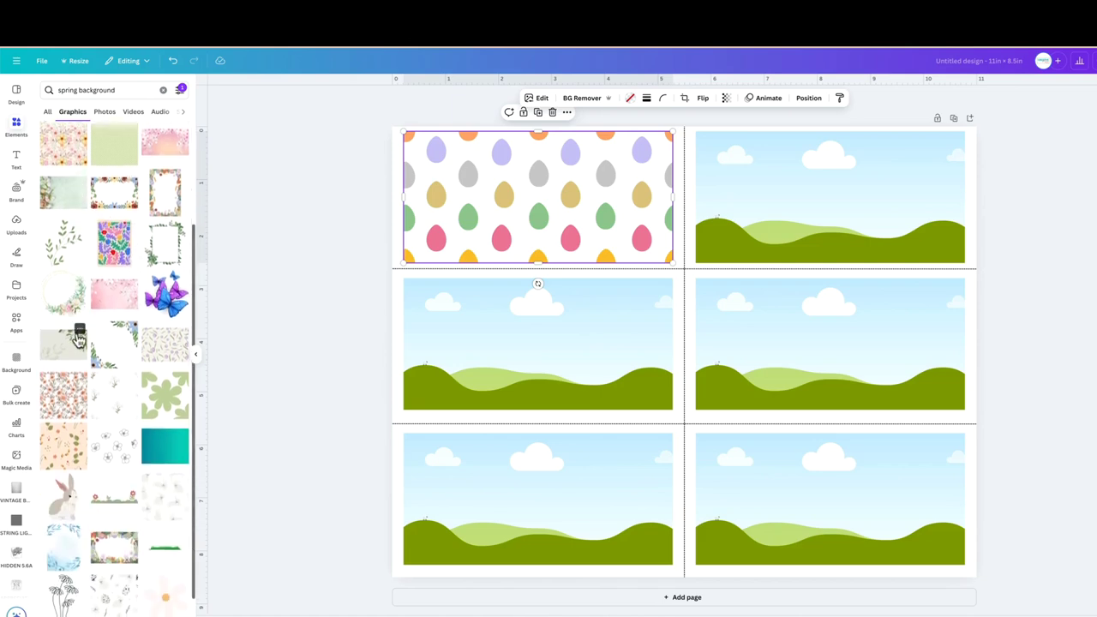
drag(114, 449, 399, 382)
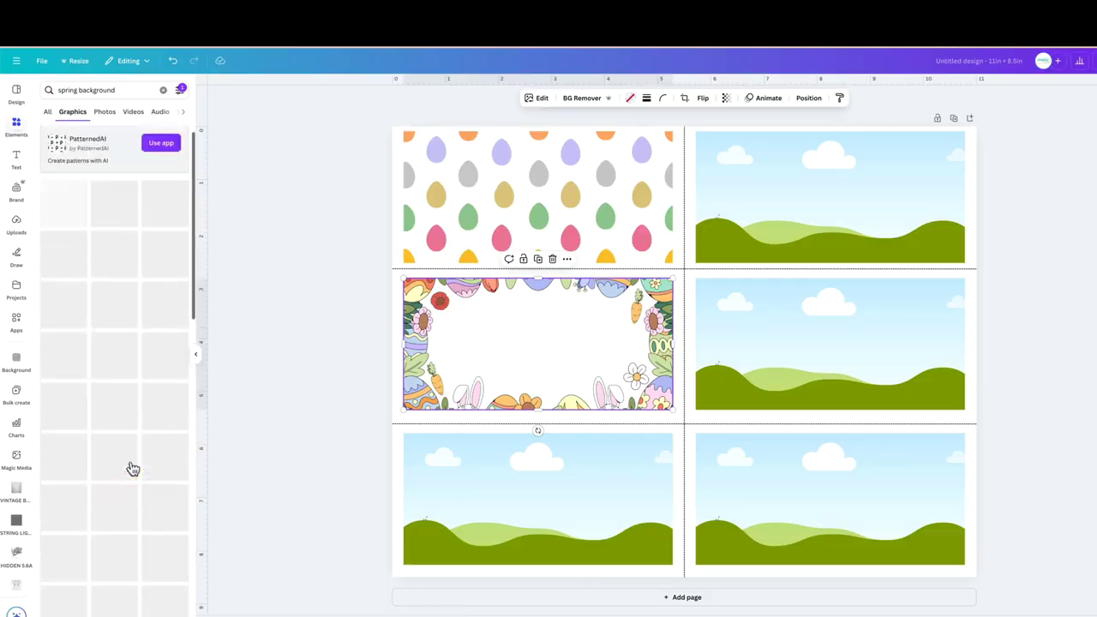
Search the graphics for "plaid background" and fill the bottom-left frame with the blue-and-pink plaid and the bottom-right frame with the purple gingham
double_click(86, 93)
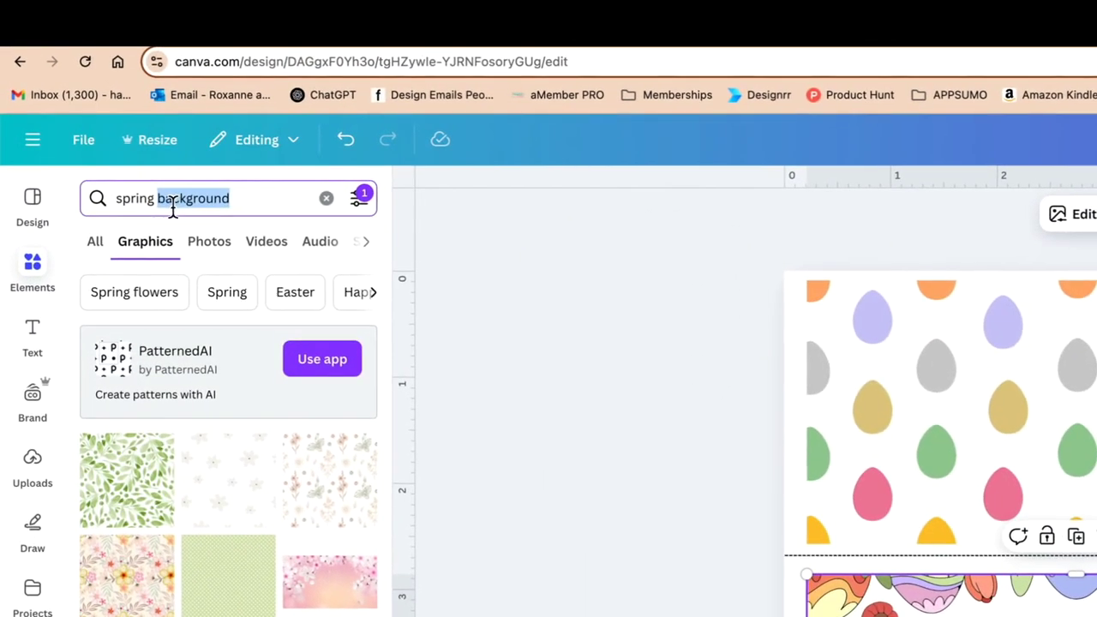
text(plaid)
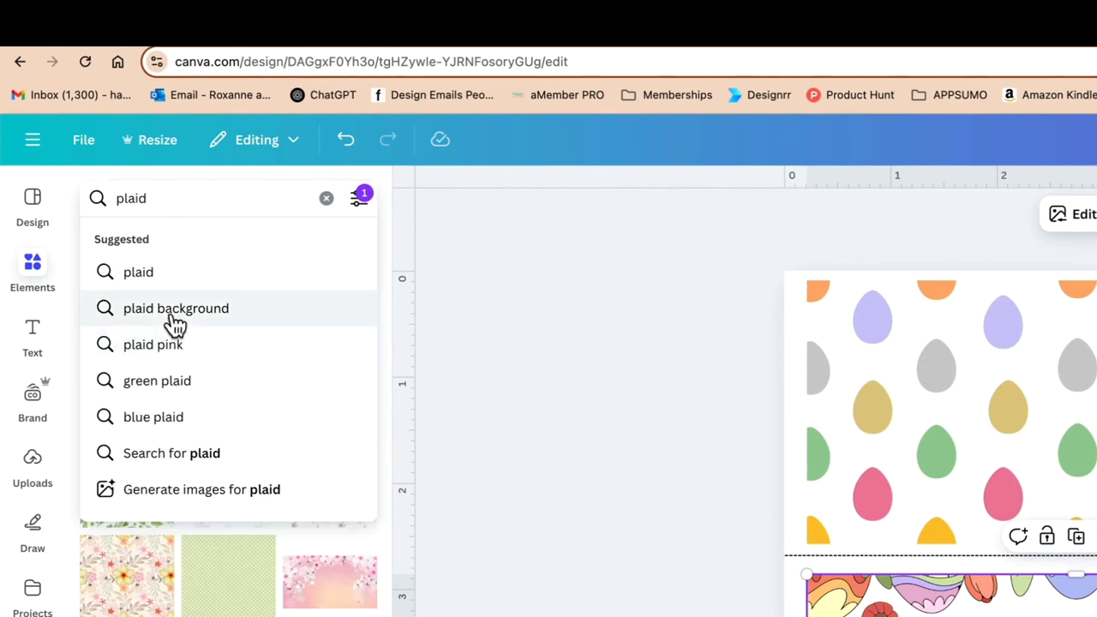
click(173, 310)
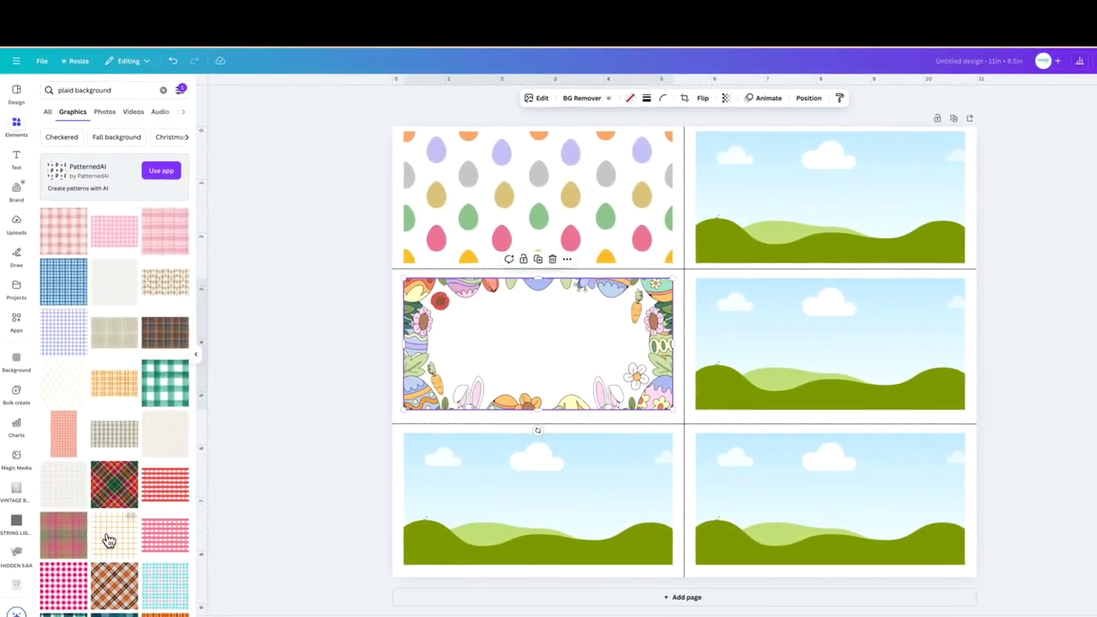
scroll(109, 540, down, 2)
drag(165, 484, 420, 514)
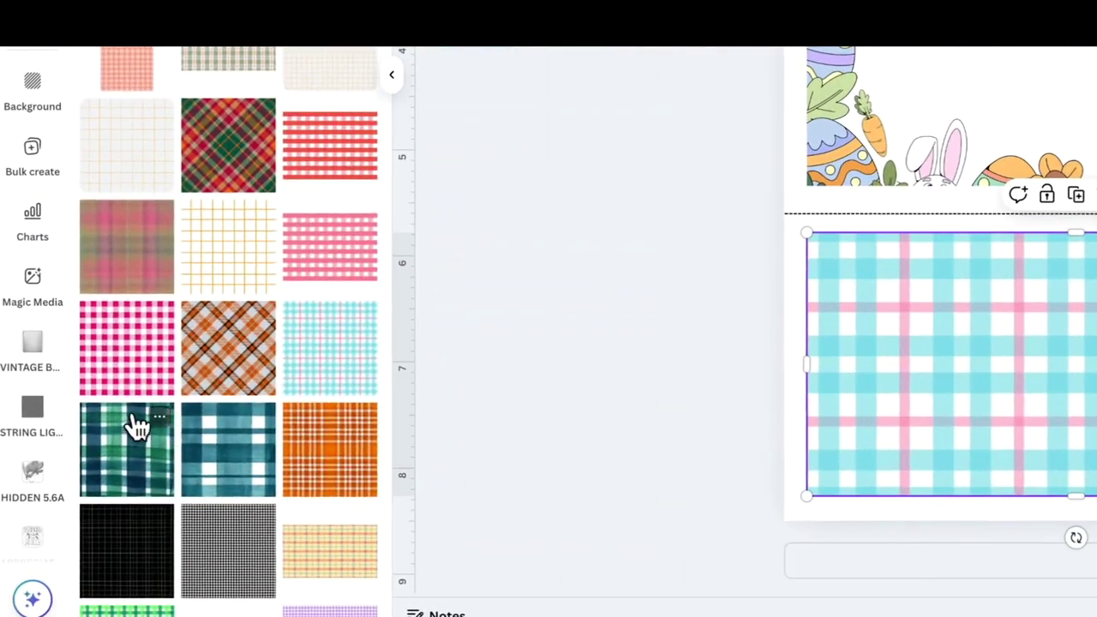
scroll(137, 418, down, 5)
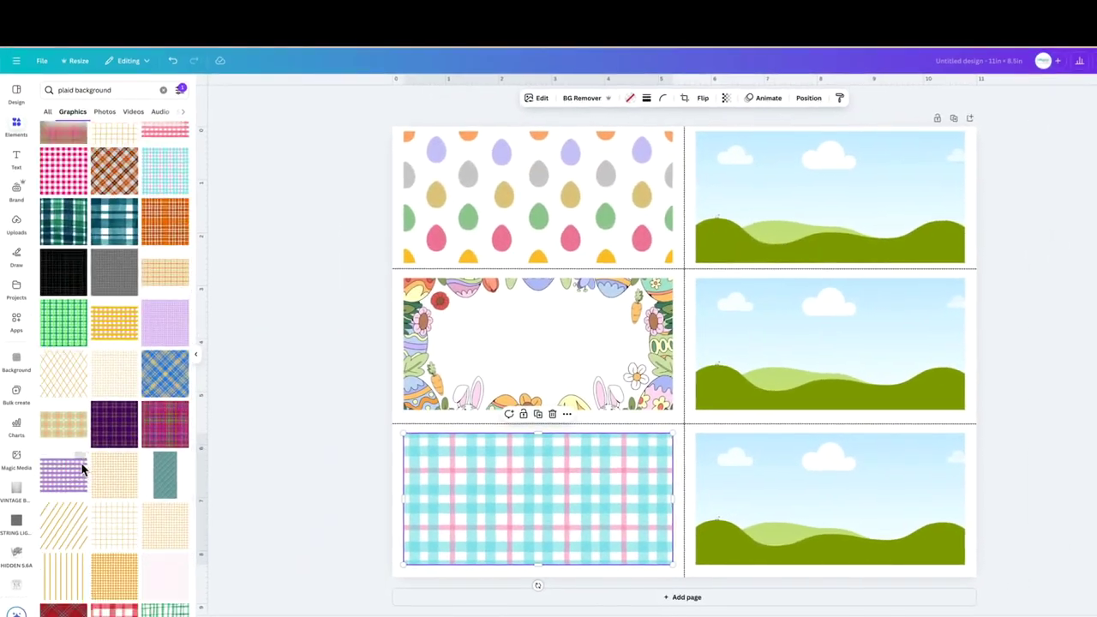
drag(82, 468, 808, 485)
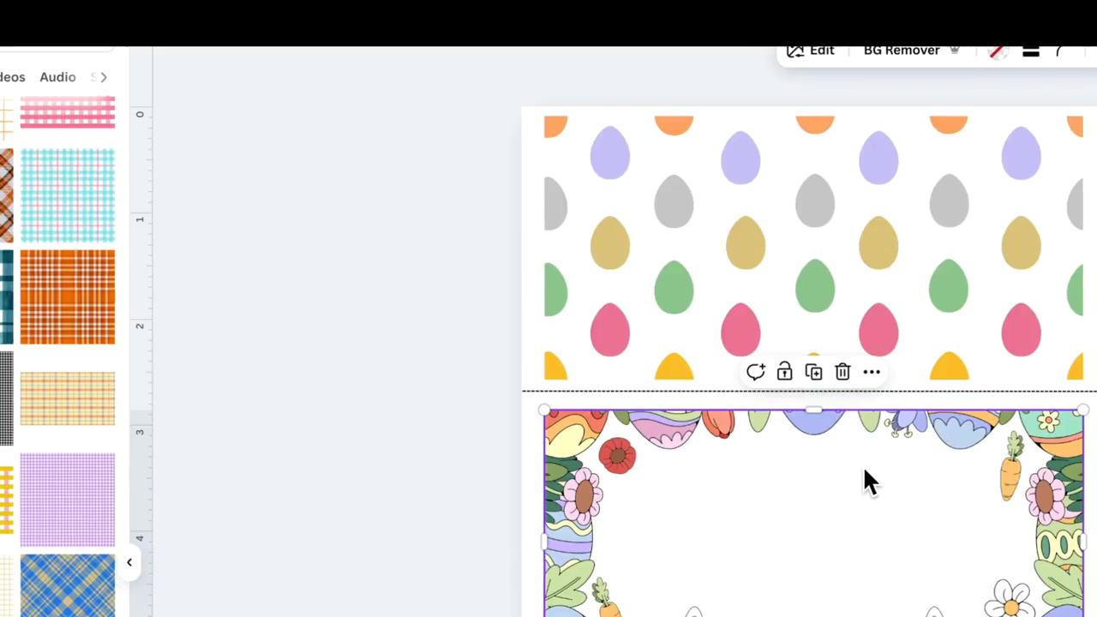
Remove the Easter images from the top-left and middle-left frames and fill both with the blue-and-pink plaid
key(ctrl+z)
key(ctrl+z)
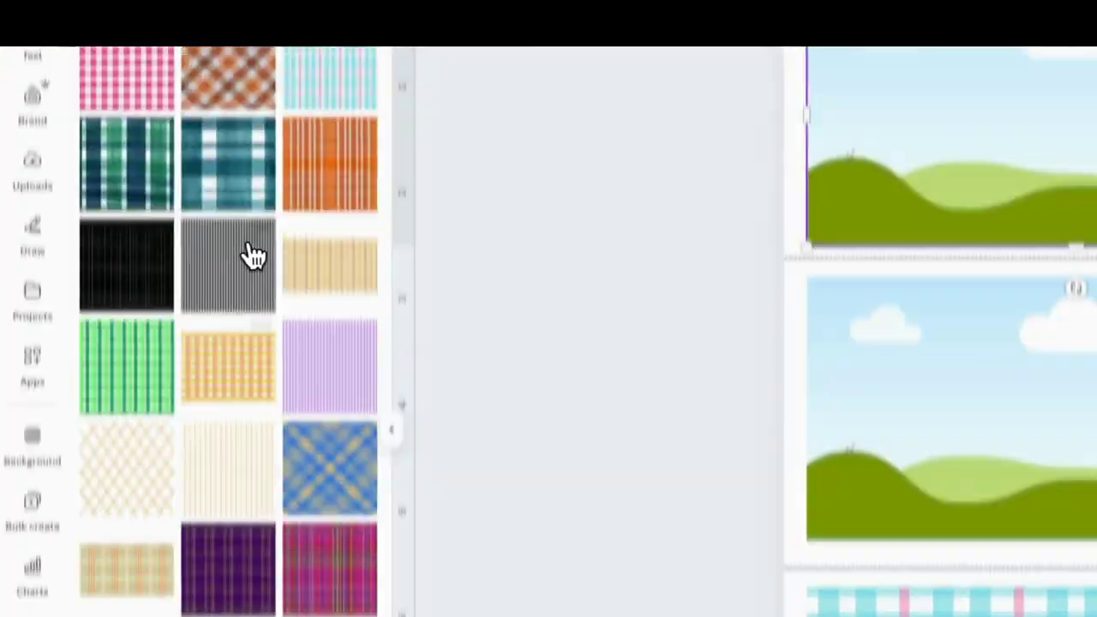
drag(330, 74, 816, 459)
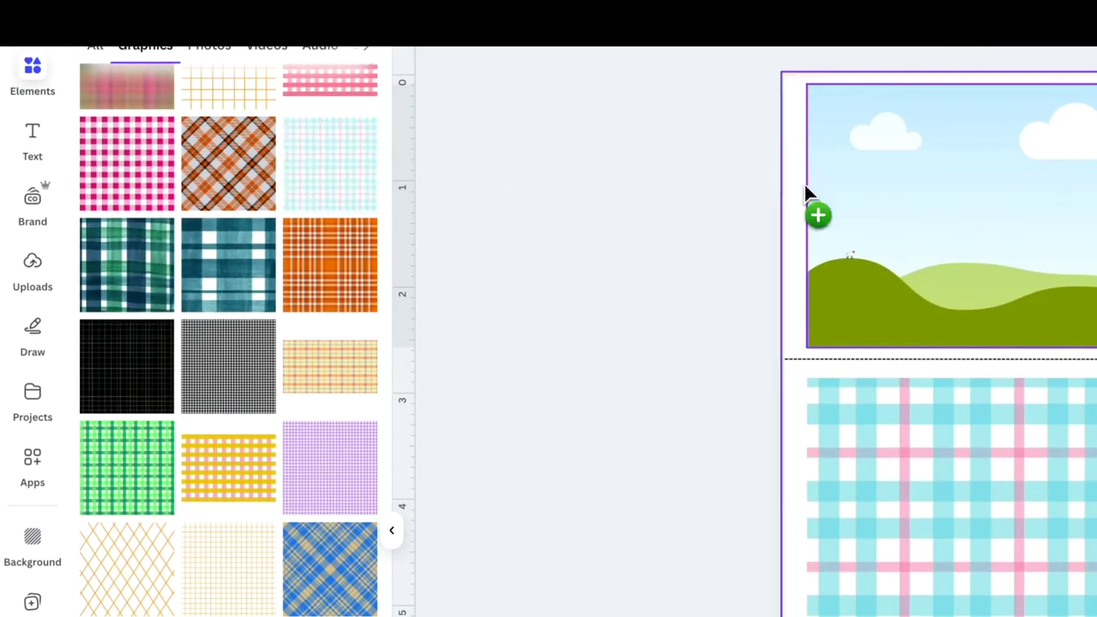
drag(805, 185, 838, 203)
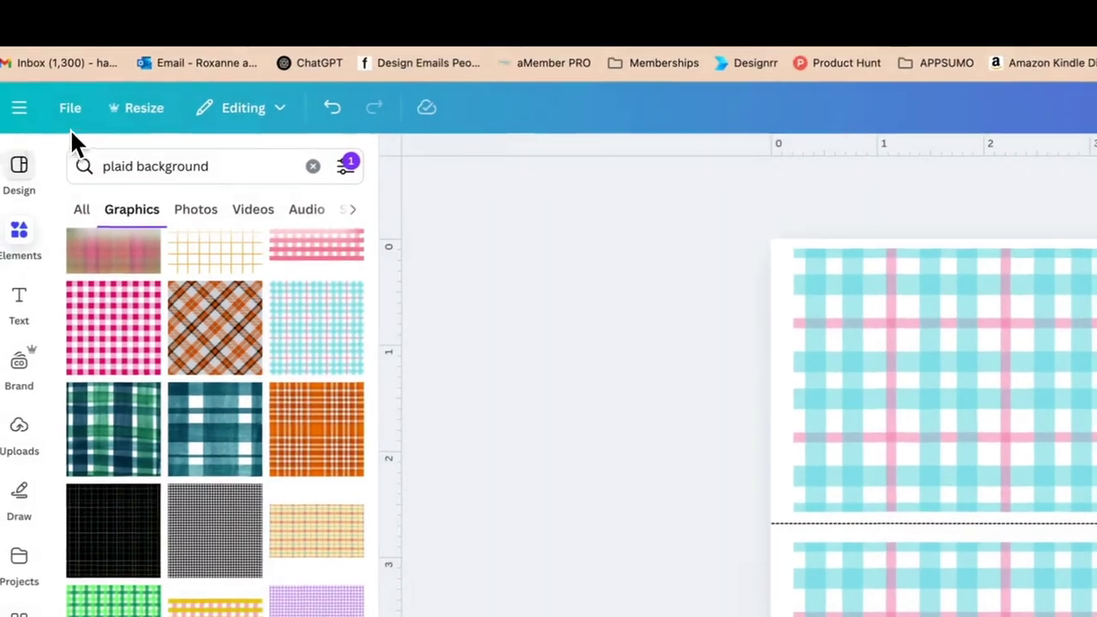
Add a square shape, fill it with white, and move it onto the top-left plaid cell
click(12, 240)
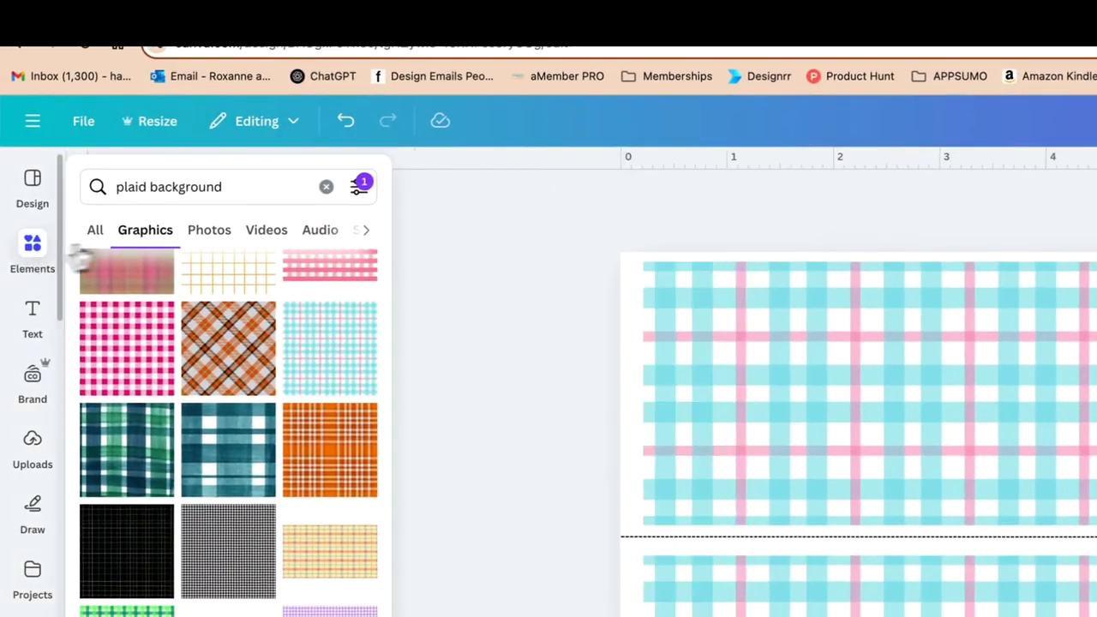
click(327, 189)
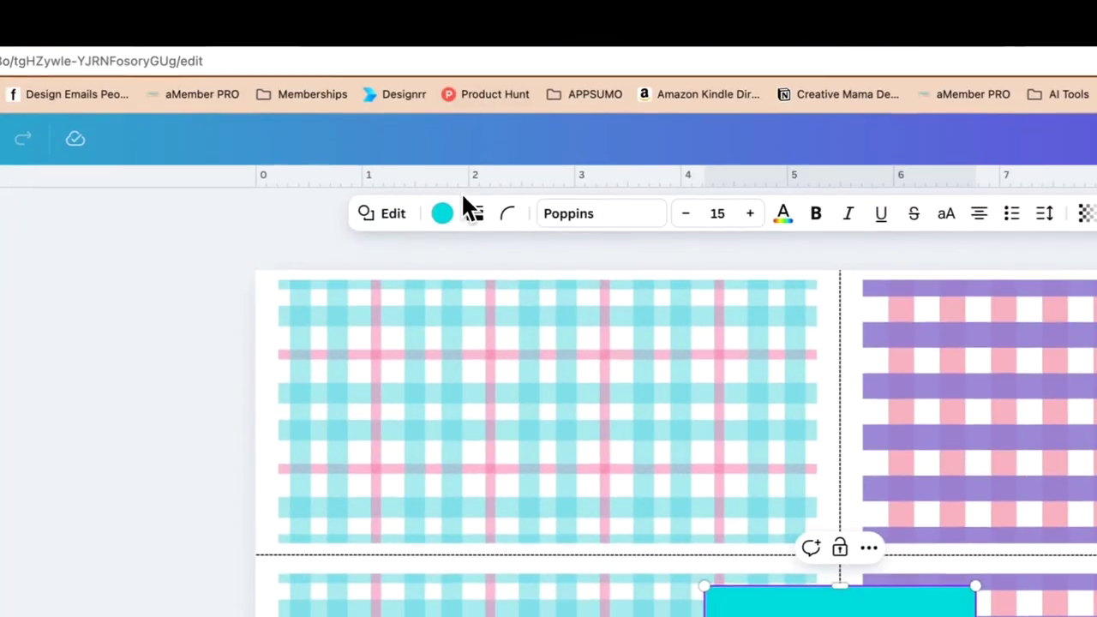
click(442, 212)
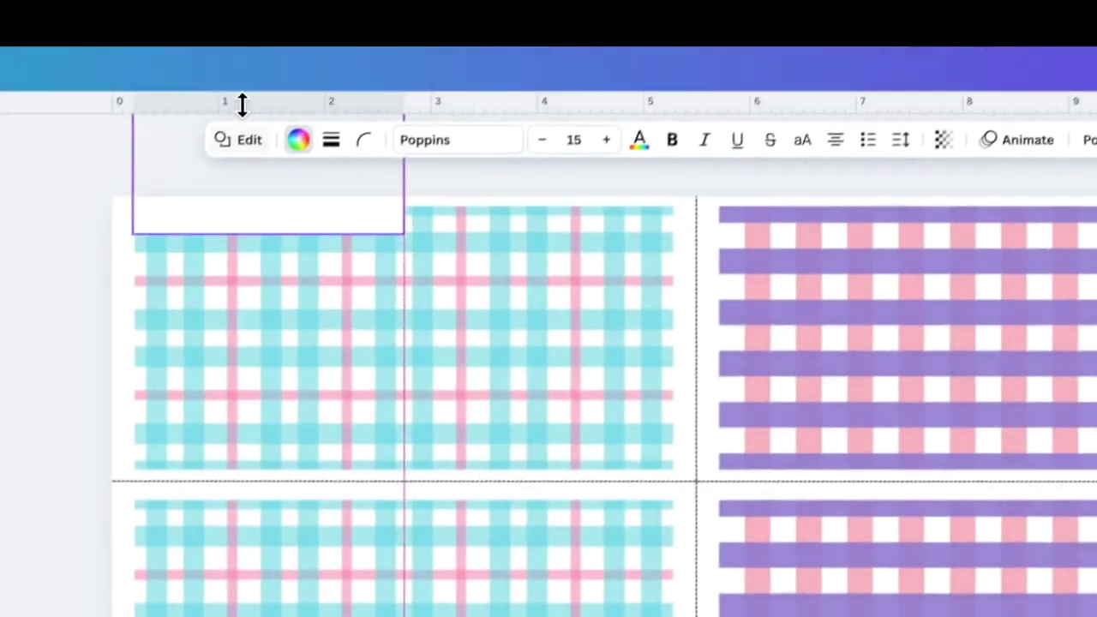
drag(240, 103, 325, 363)
Give the white shape a thin solid border and resize it to a centred rectangle with a plaid margin all around
click(385, 182)
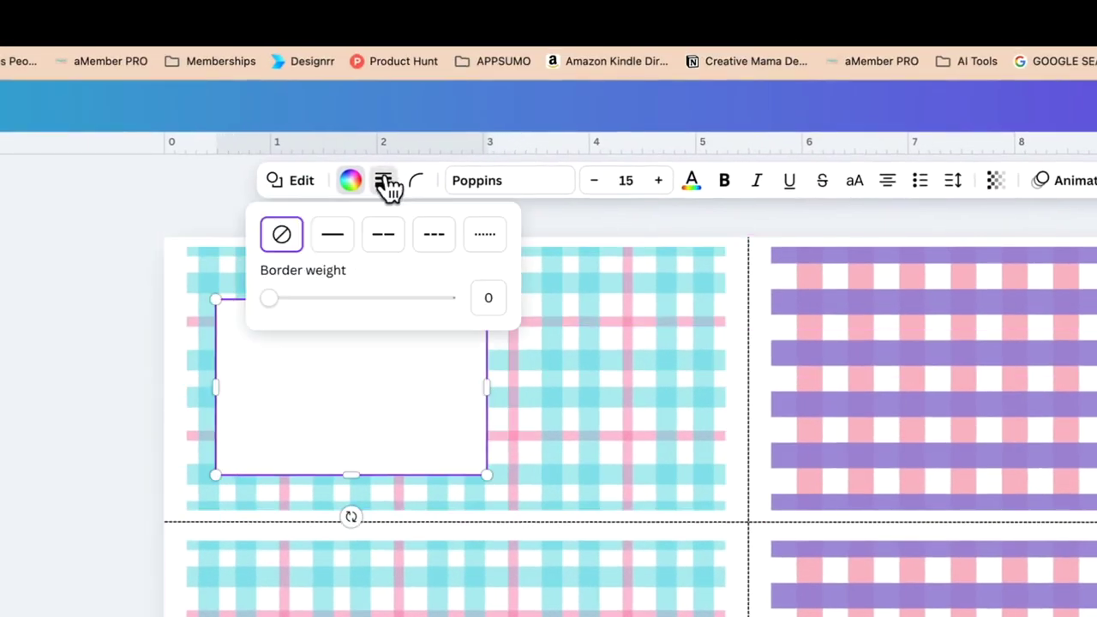
click(333, 234)
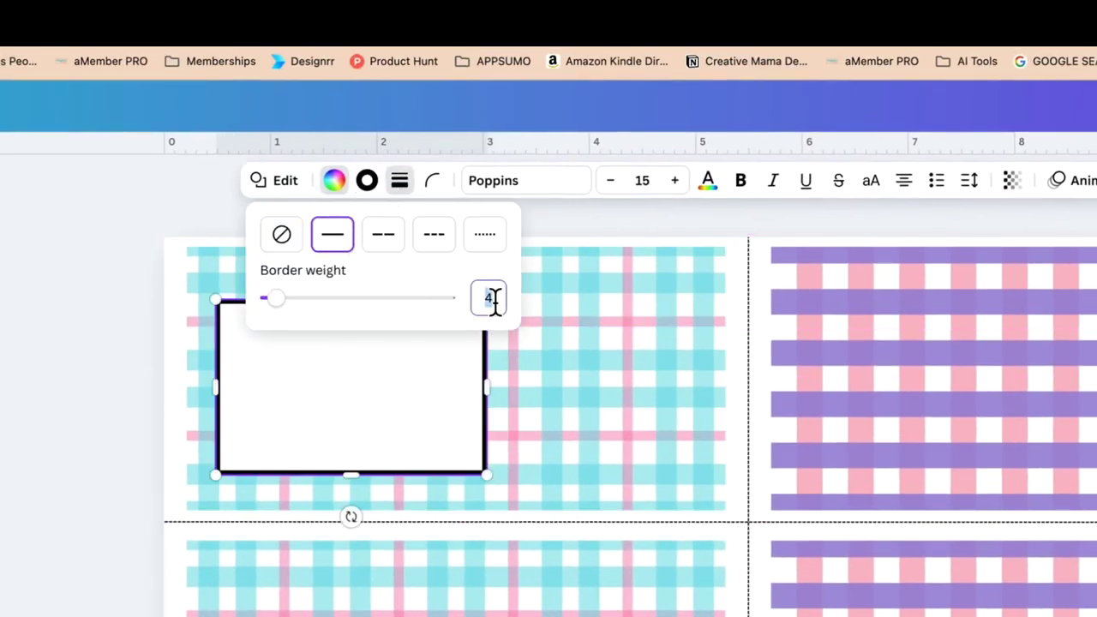
drag(486, 386, 731, 361)
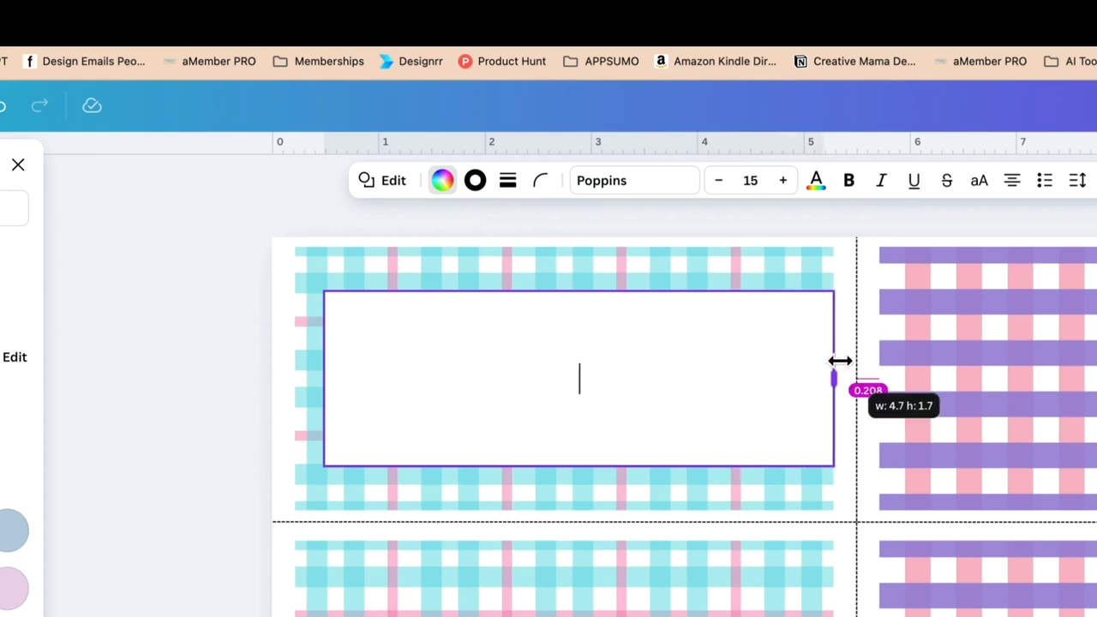
drag(809, 361, 638, 431)
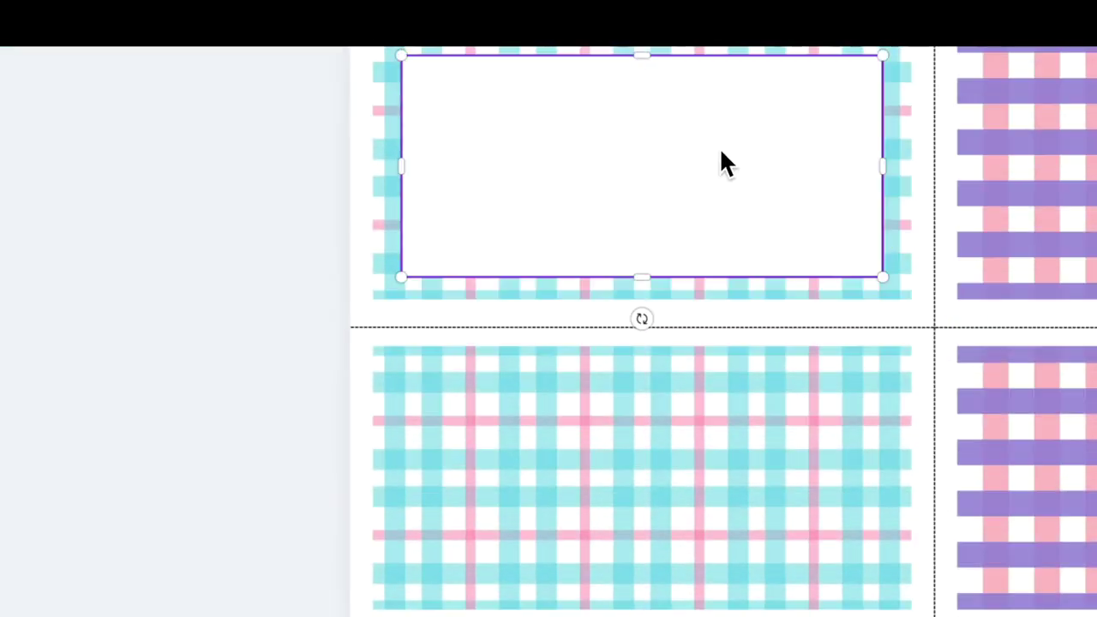
Copy the white rectangle onto the other left-column cells, and place copies of all three over the right column's cells
key(super+v)
click(544, 149)
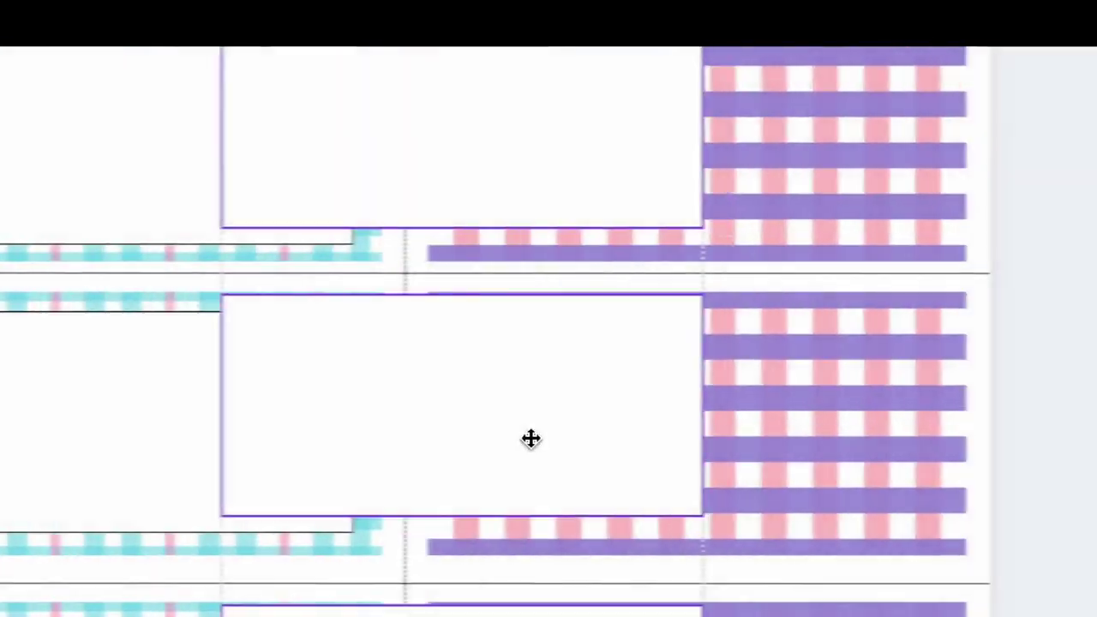
drag(532, 439, 730, 458)
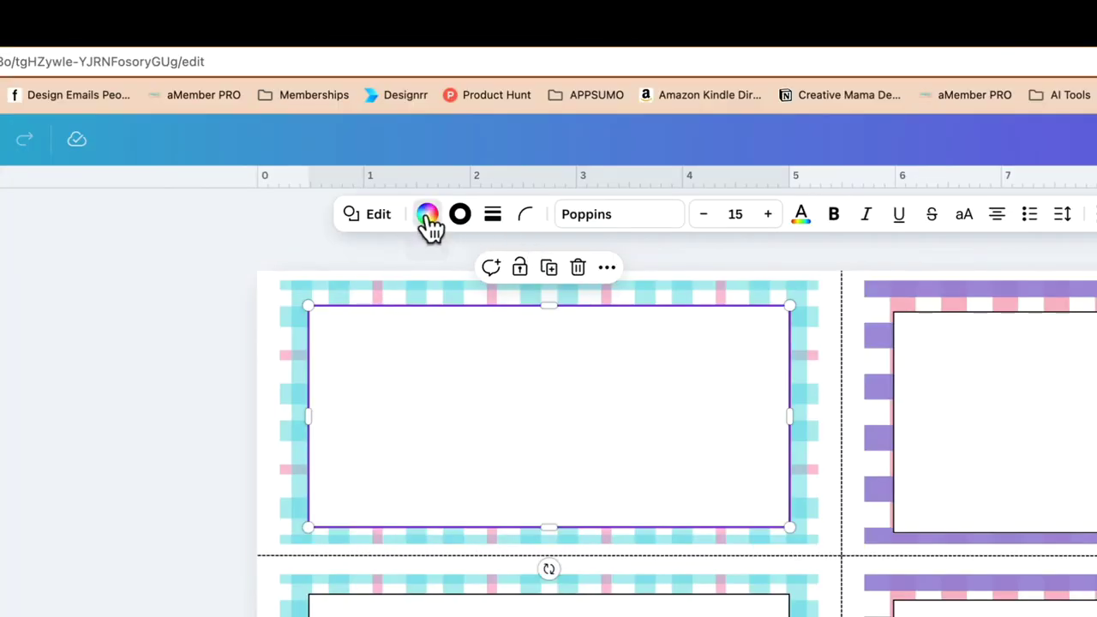
Fill the top-left rectangle with the plaid's off-white and change the black borders to the plaid's pink
click(427, 216)
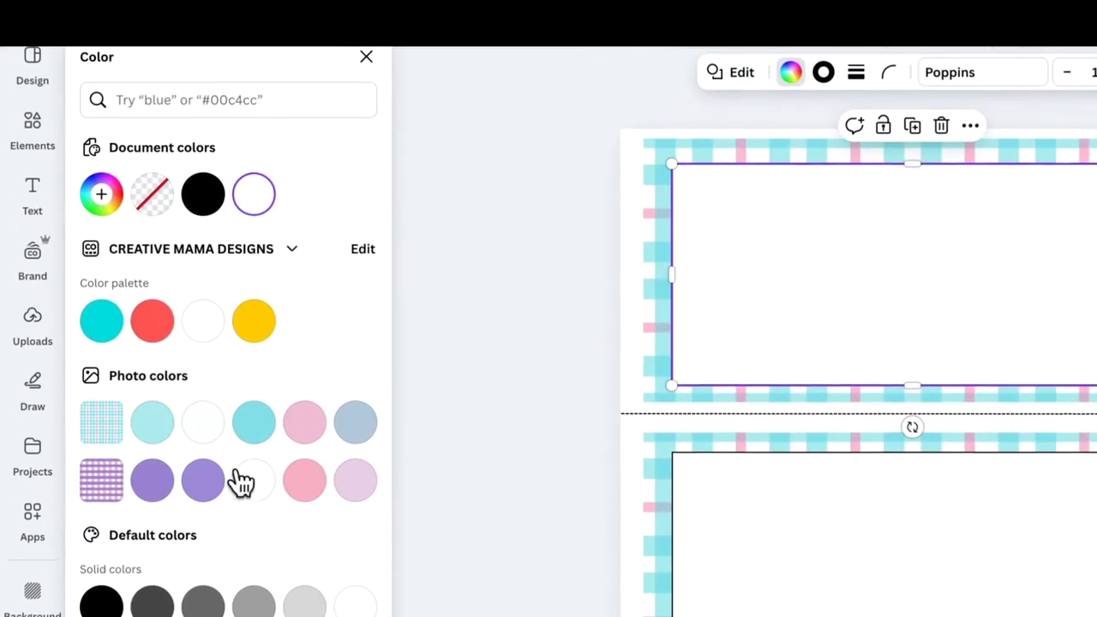
click(254, 421)
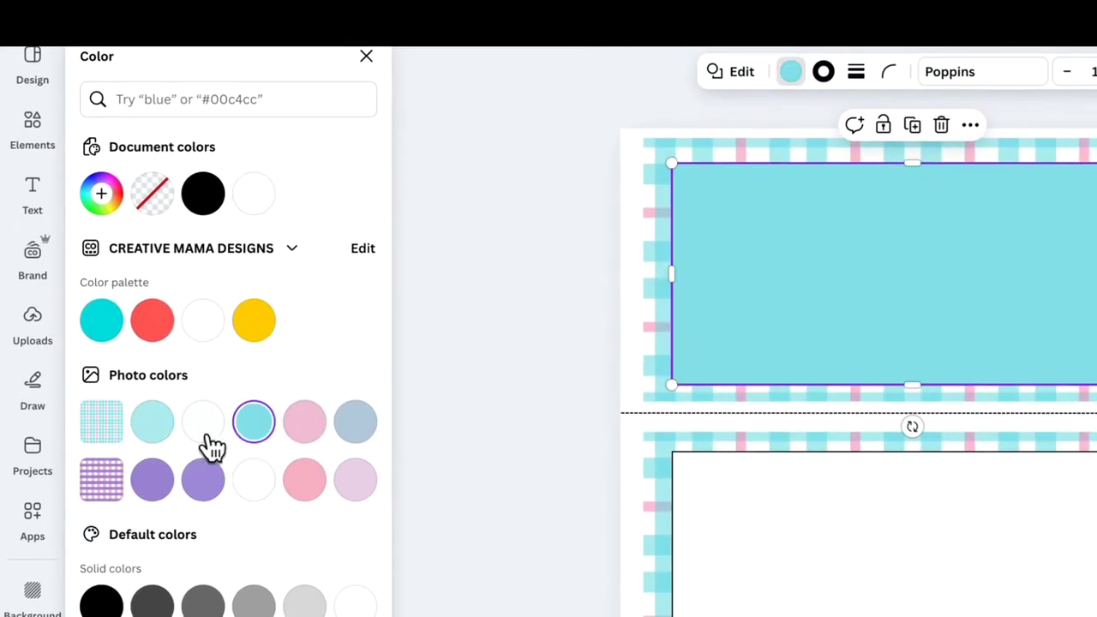
click(204, 423)
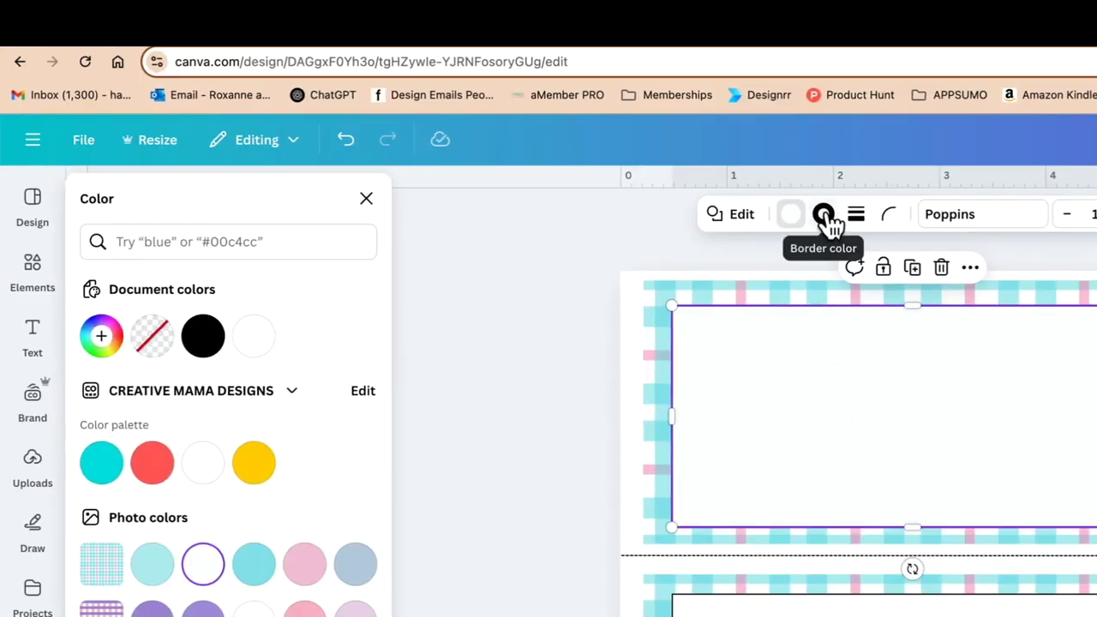
click(823, 215)
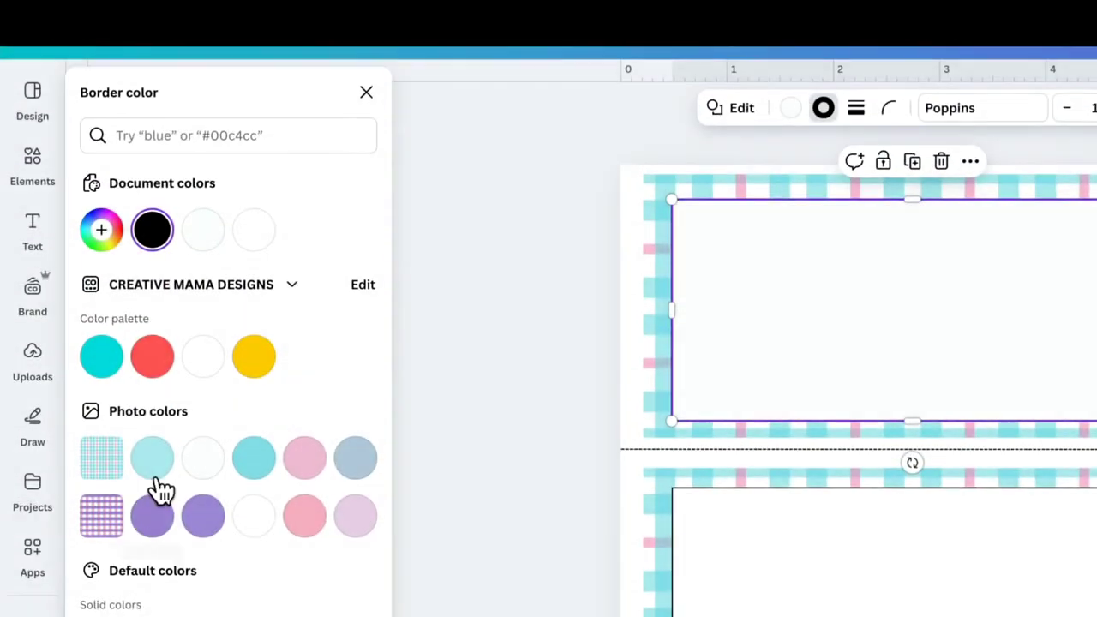
click(302, 459)
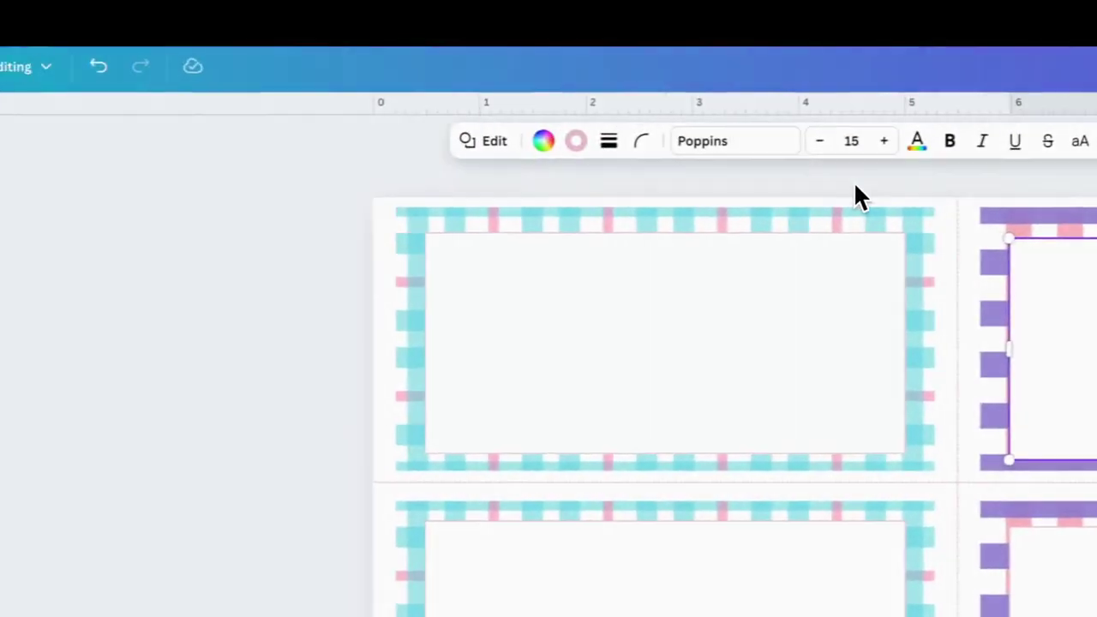
Set the borders of the right-column rectangles to the purple of their gingham background
click(694, 148)
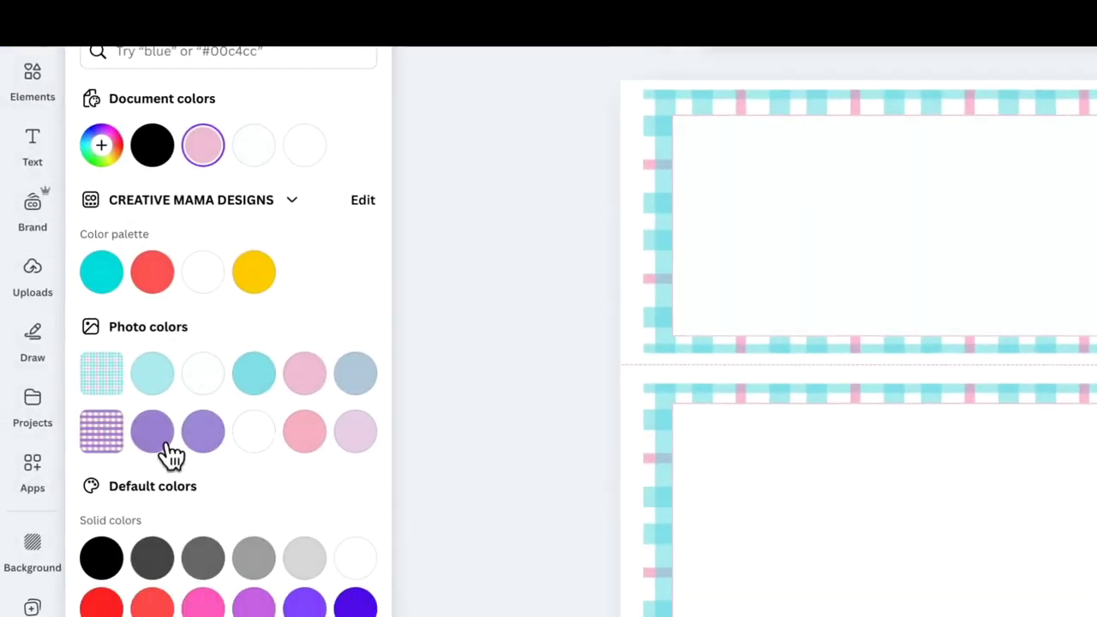
click(152, 430)
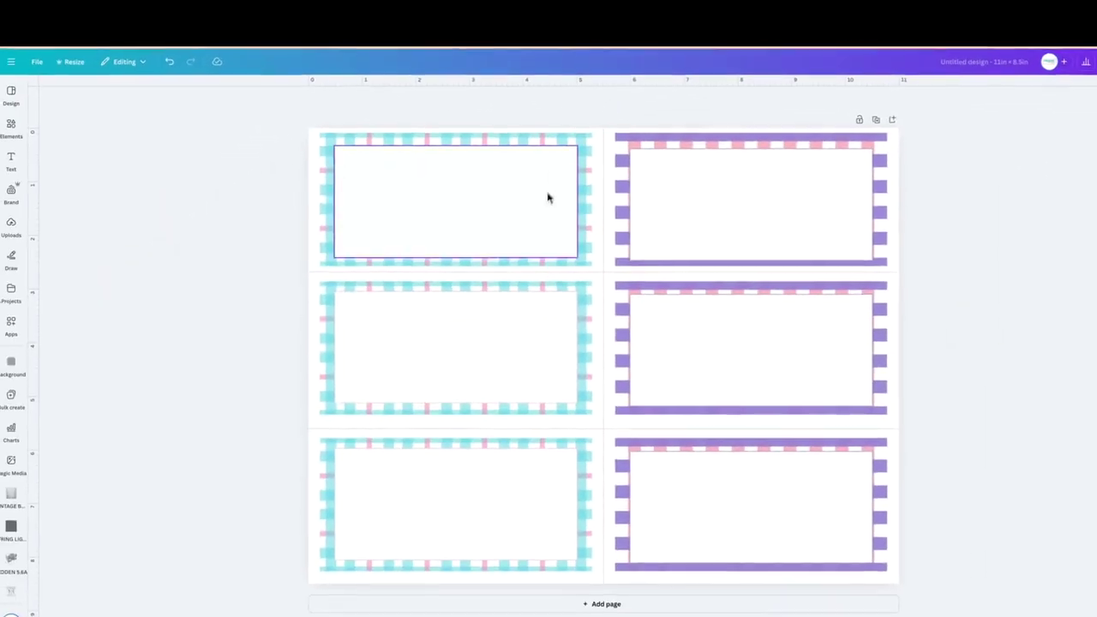
Add the text "BUNNY BUCKS" at the top of the top-left rectangle and copy it to the middle-left rectangle
click(442, 214)
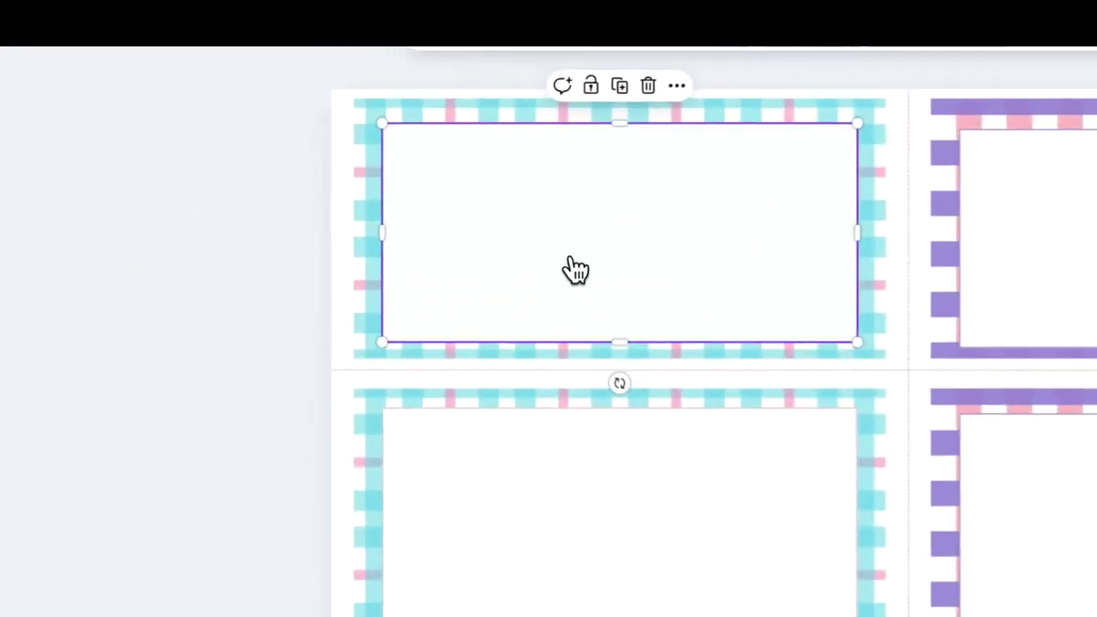
text(t)
text(bun)
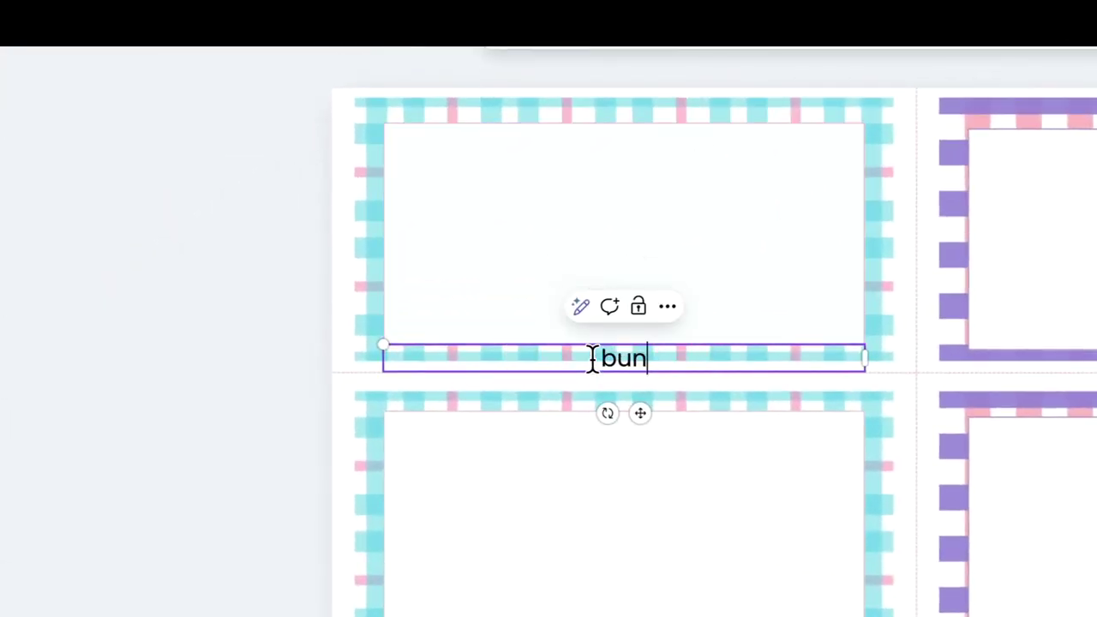
text(ny bucks)
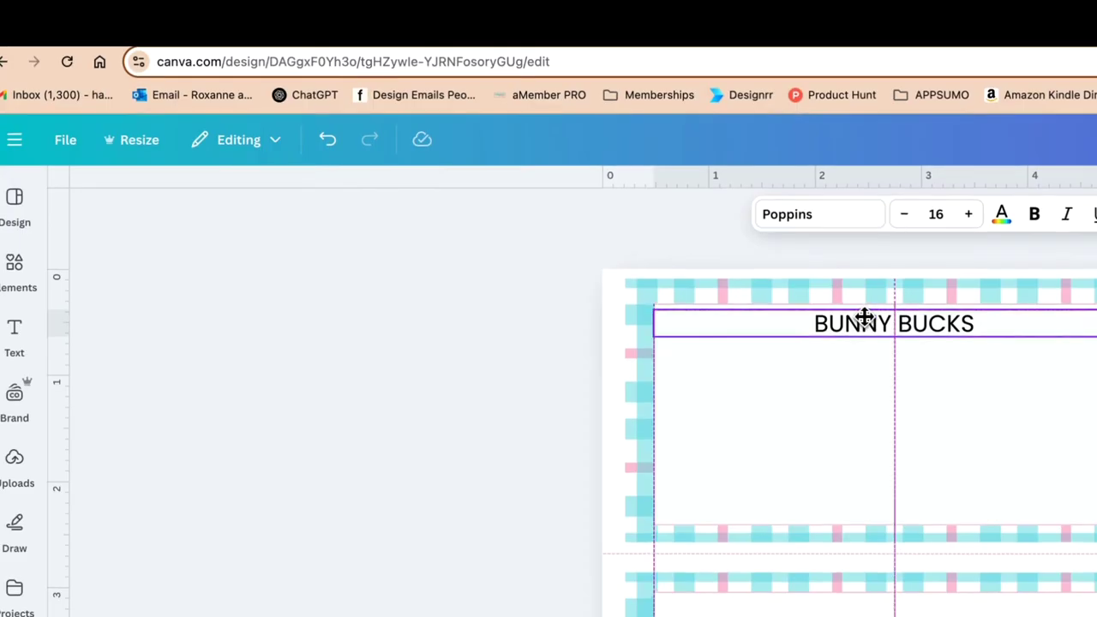
drag(865, 314, 847, 612)
key(super+d)
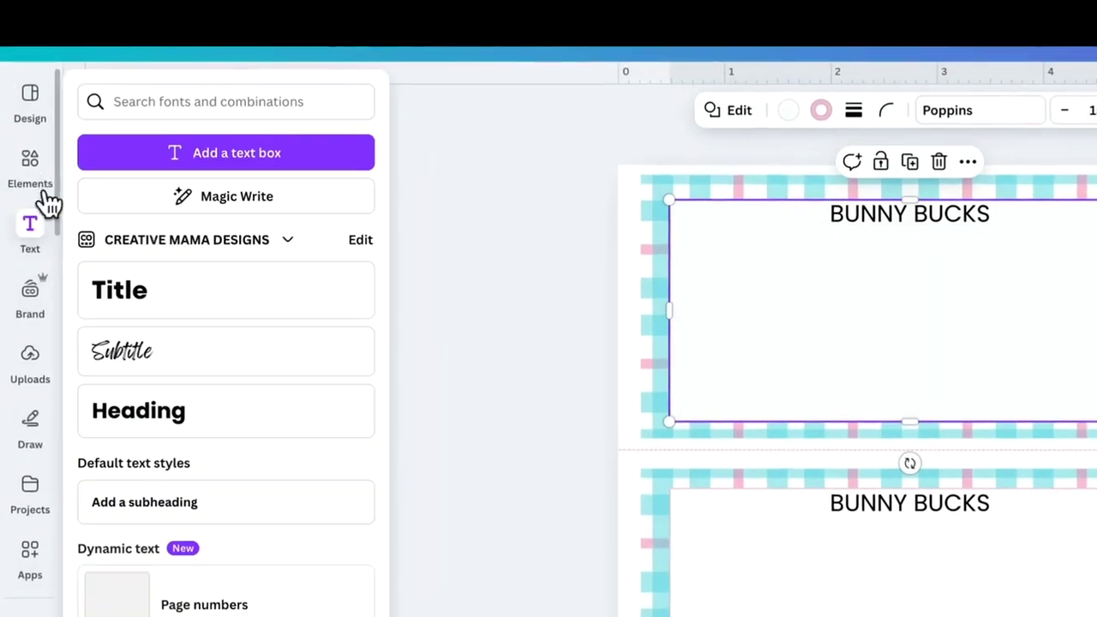
Search the graphics for "bunny" and insert the trio of yellow, pink and blue bunnies
click(40, 182)
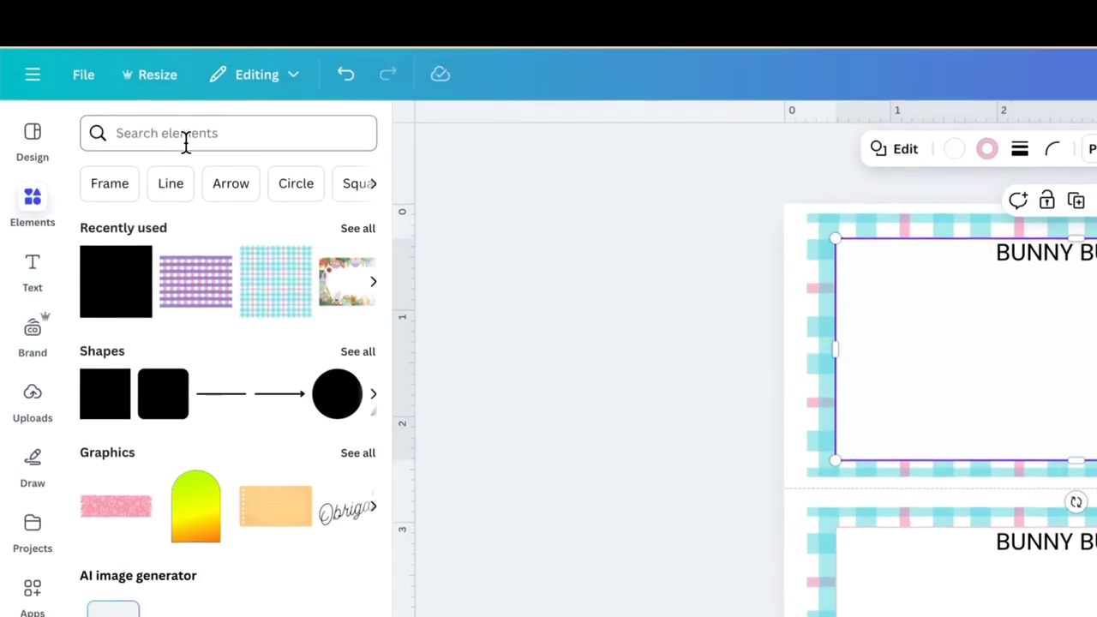
click(184, 141)
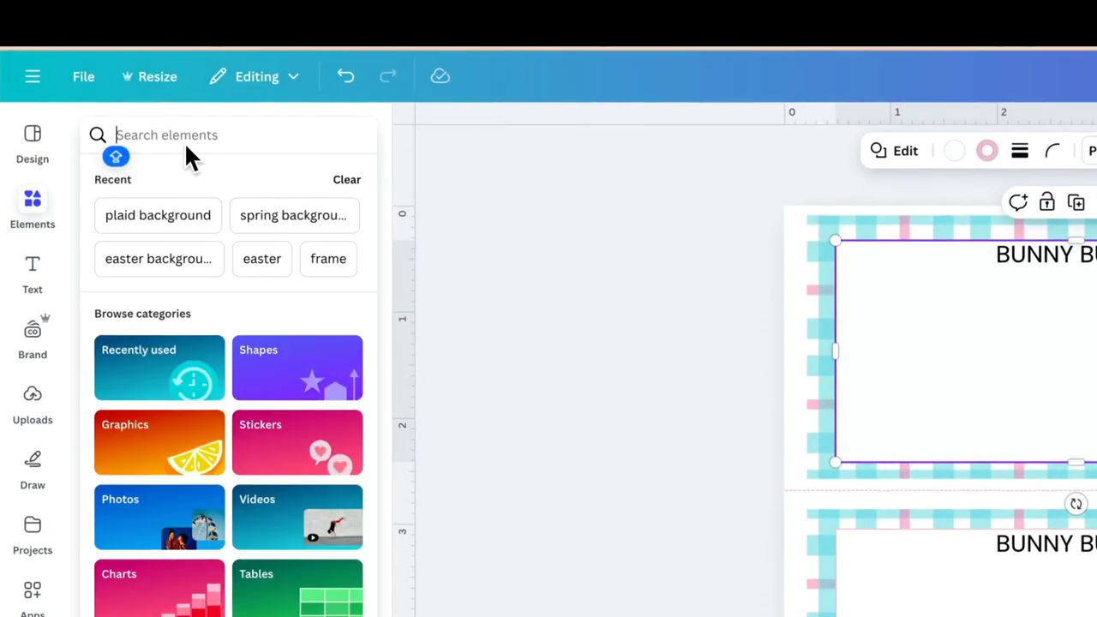
text(bunn)
key(Return)
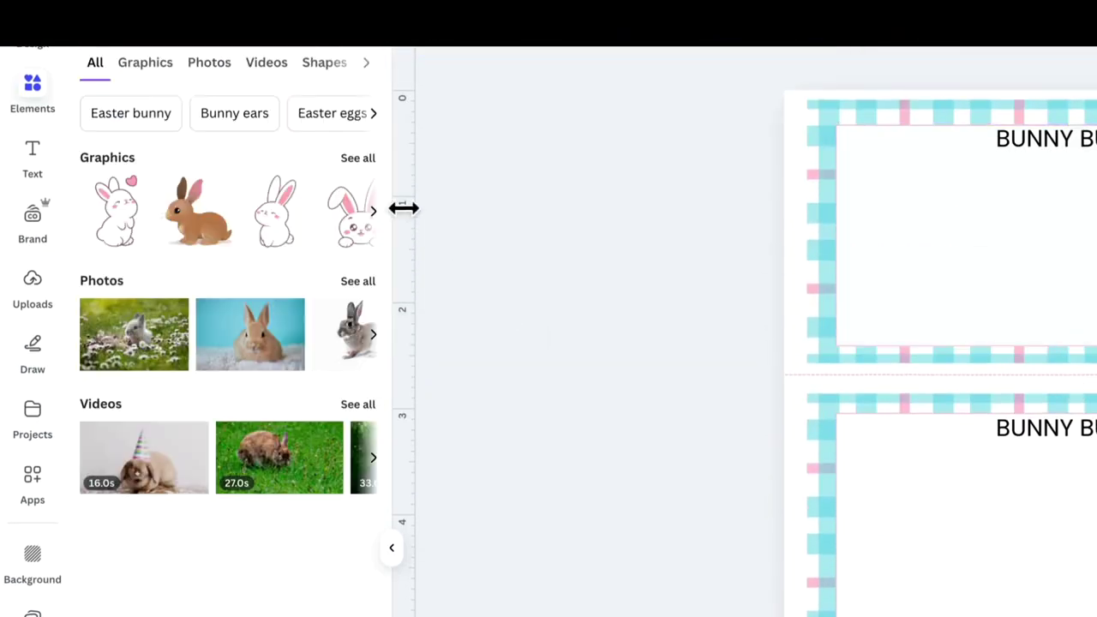
click(358, 159)
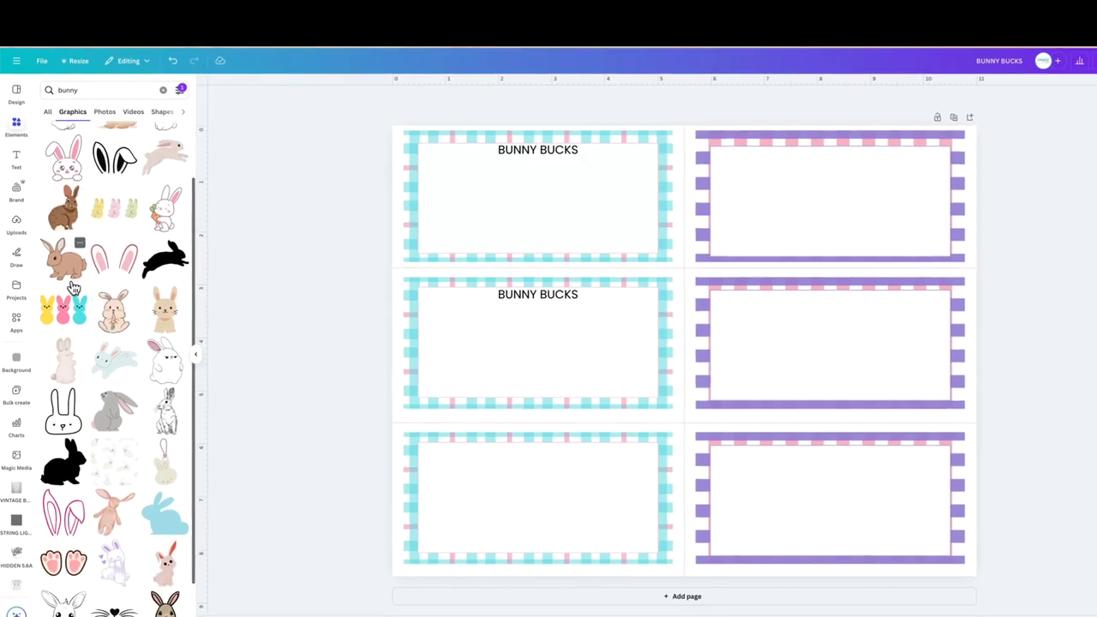
click(63, 318)
Shrink the bunny trio to the heading's height and place one copy on each side of the top-left "BUNNY BUCKS" heading
drag(930, 196, 473, 463)
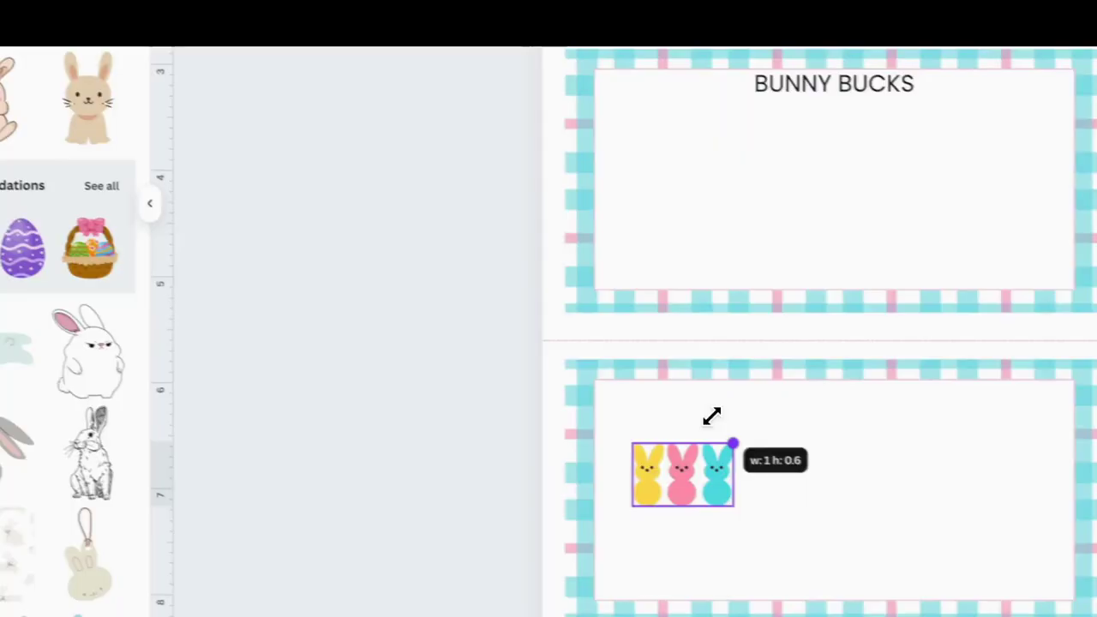
drag(885, 403, 790, 273)
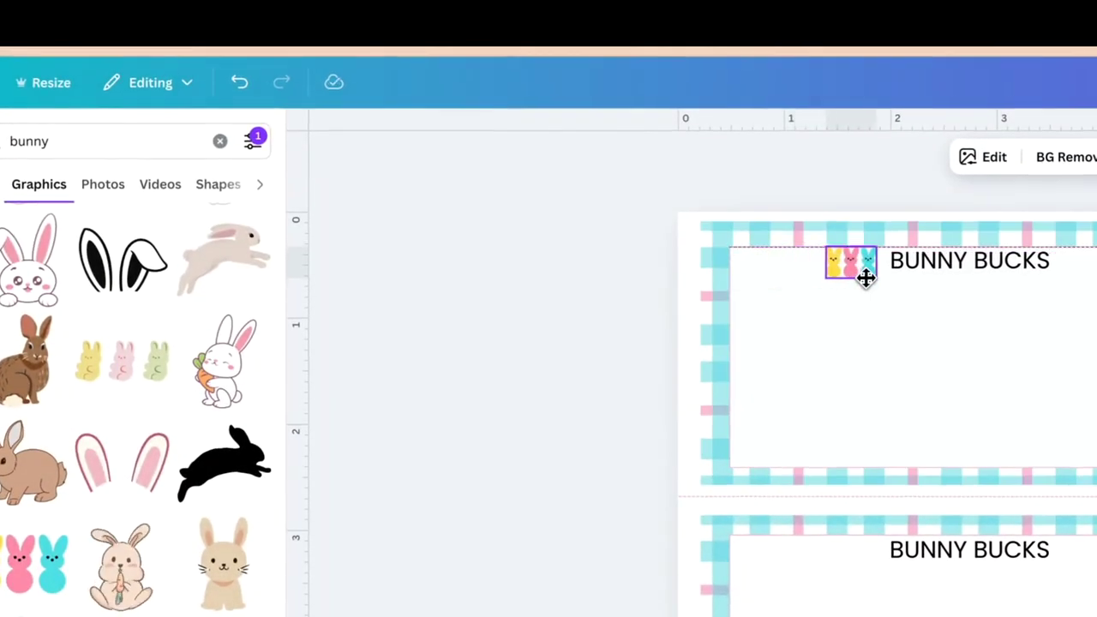
drag(866, 276, 868, 270)
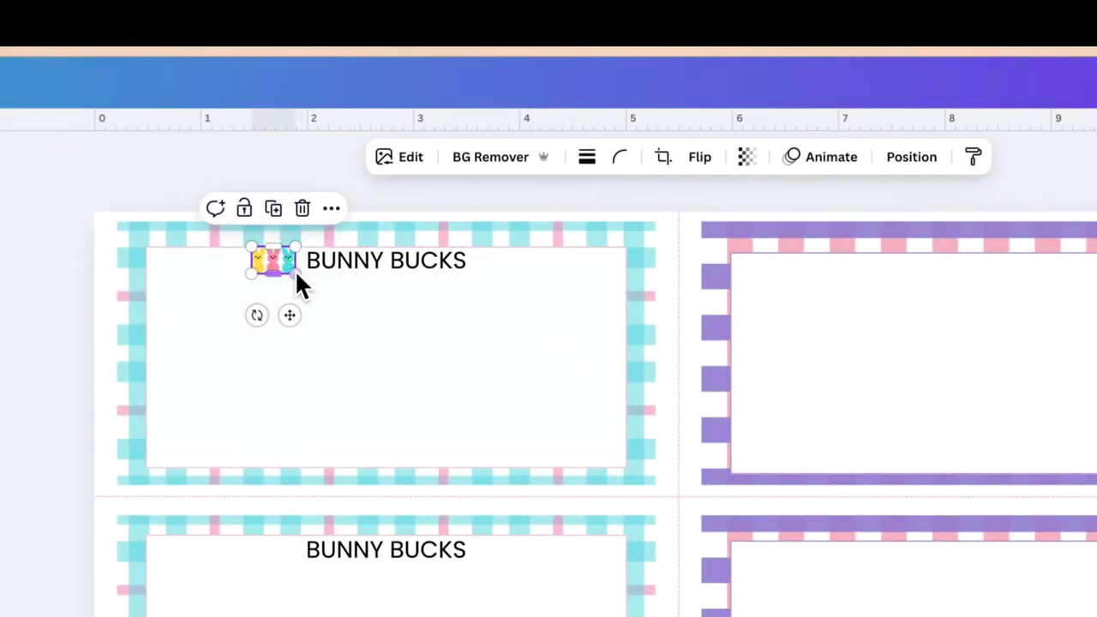
drag(282, 262, 499, 264)
Group the top-left "BUNNY BUCKS" heading with the bunny trios on both sides of it
click(281, 264)
click(282, 277)
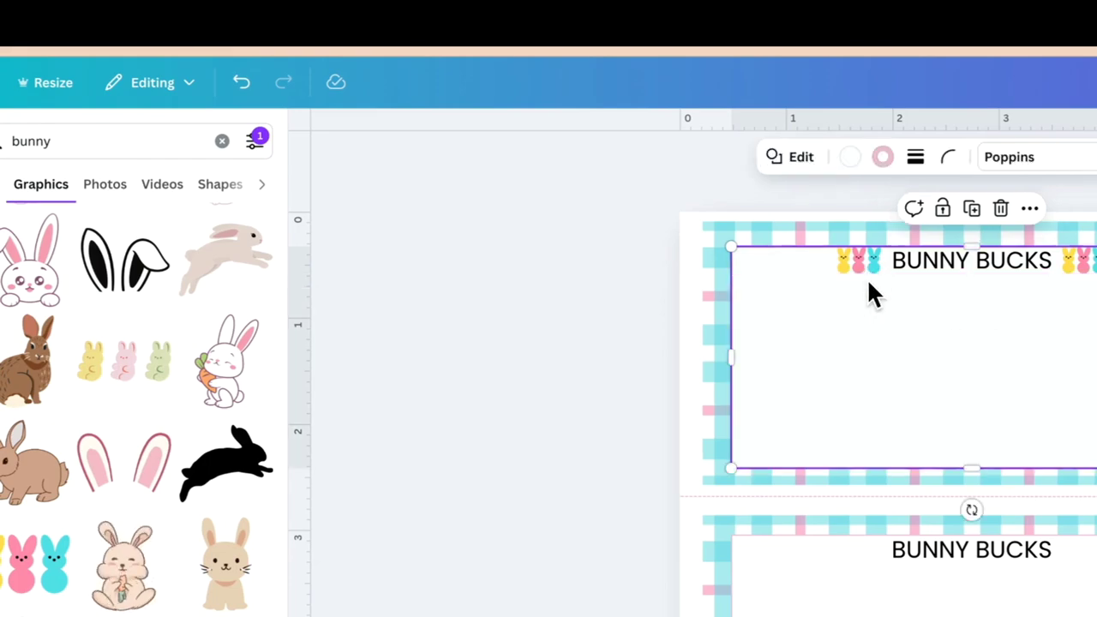
click(280, 264)
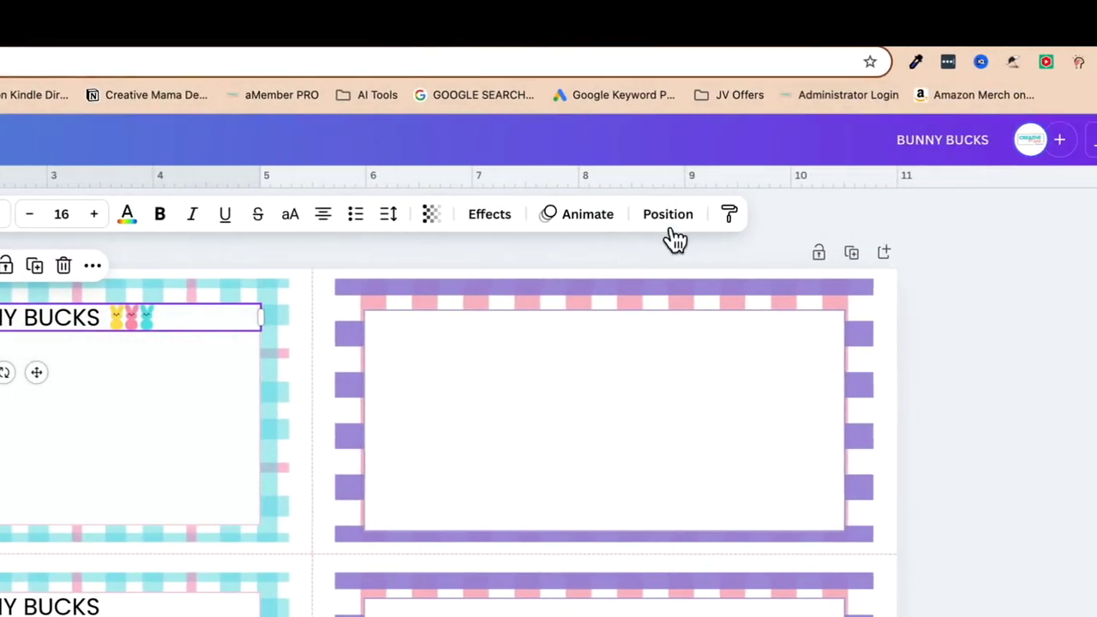
click(669, 215)
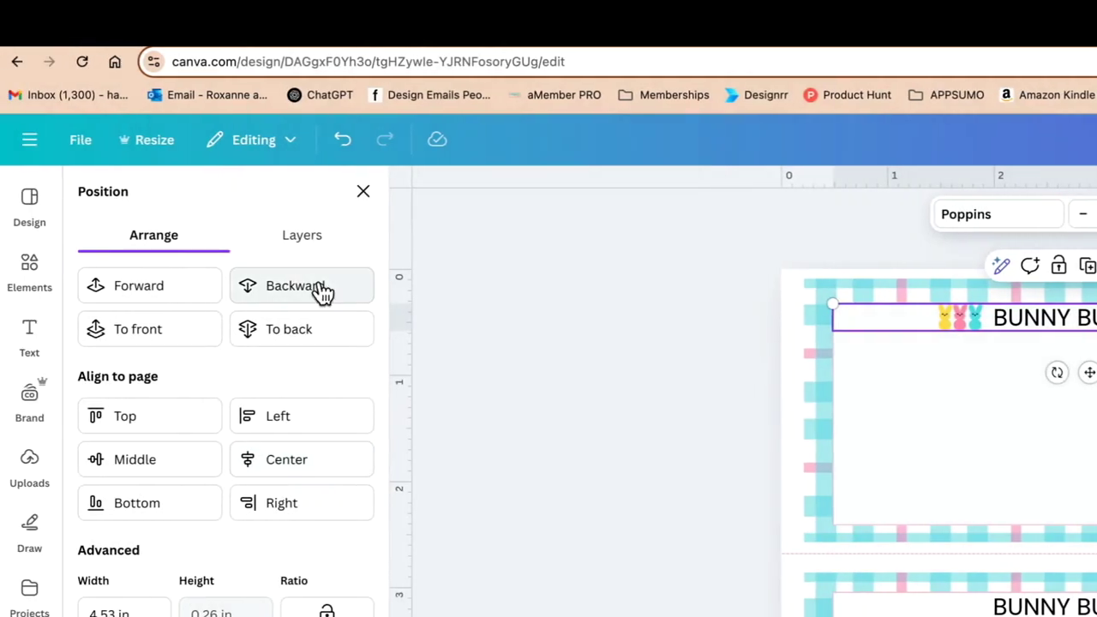
click(810, 323)
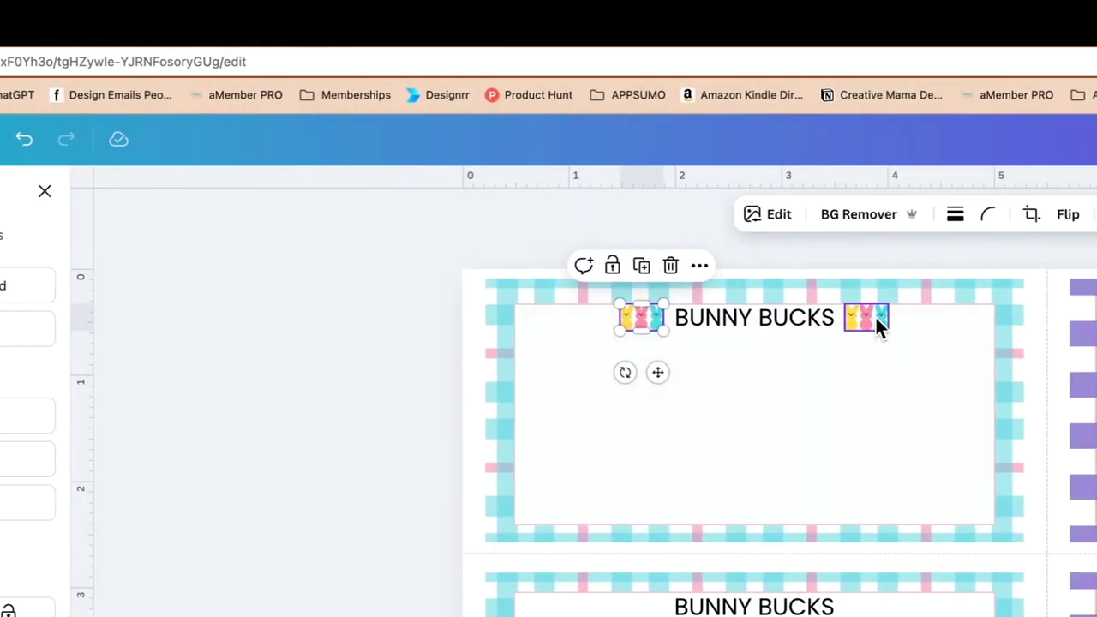
click(1047, 321)
click(823, 373)
click(643, 324)
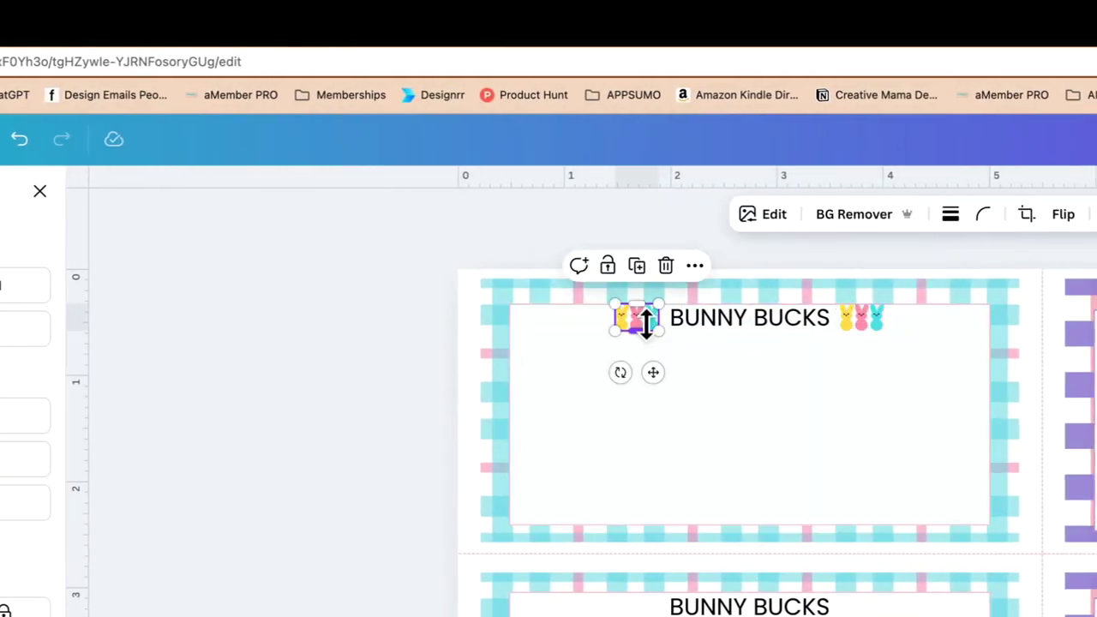
click(683, 323)
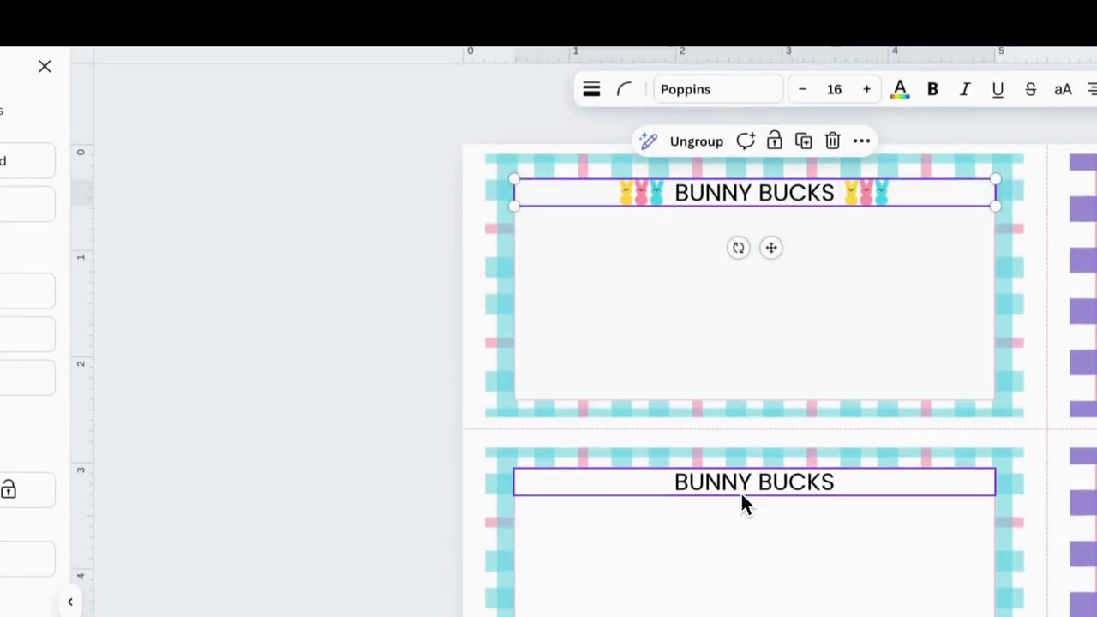
Replace the plain heading in the middle-left cell with a copy of the grouped bunny heading
click(742, 609)
key(Delete)
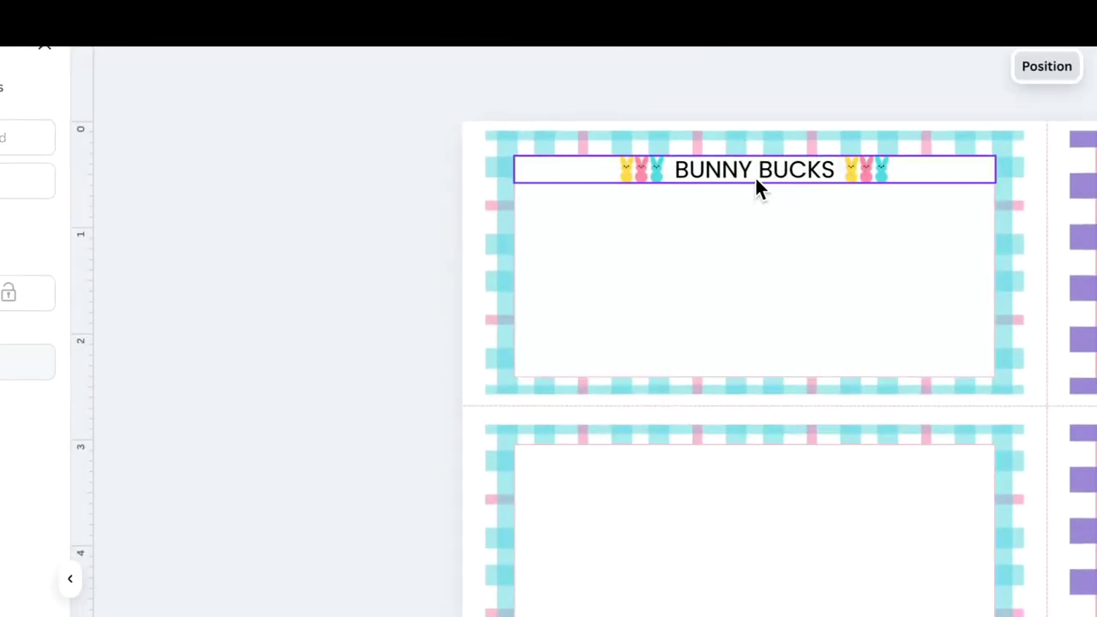
click(756, 181)
key(ctrl+d)
drag(754, 186, 729, 456)
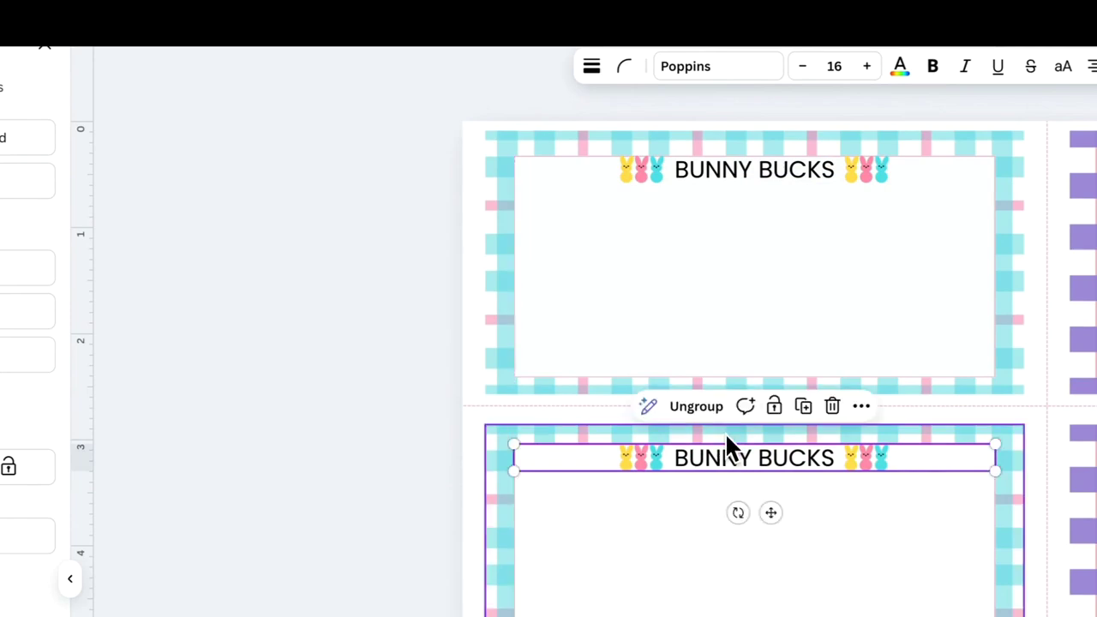
Place copies of the grouped bunny heading at the top of the bottom-left cell and the right-column cells
key(ctrl+v)
drag(655, 193, 629, 291)
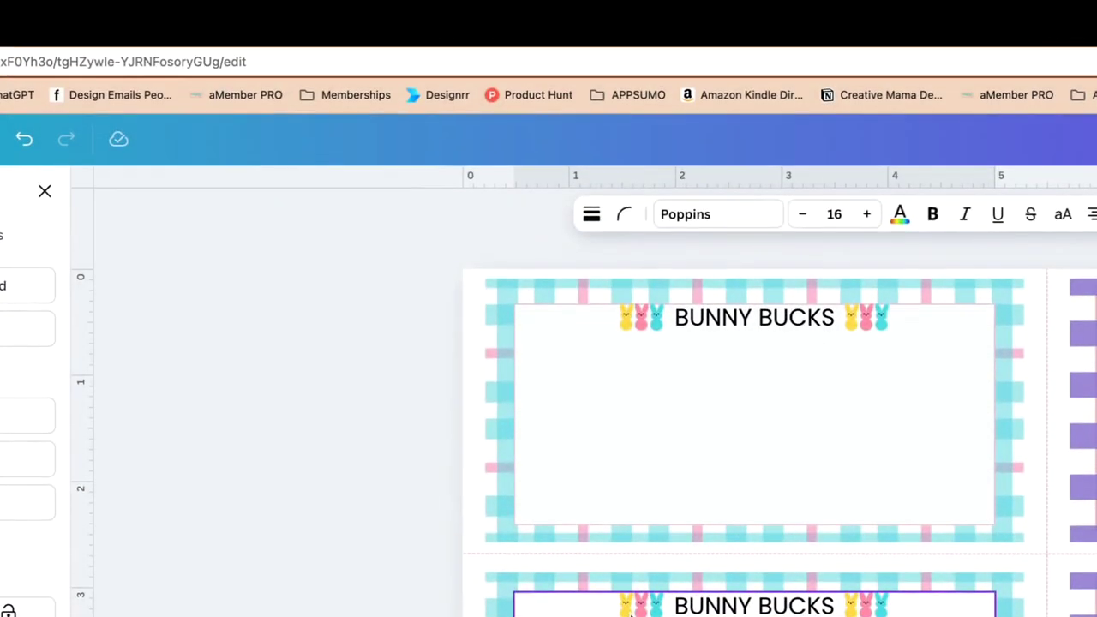
click(655, 334)
drag(652, 326, 407, 387)
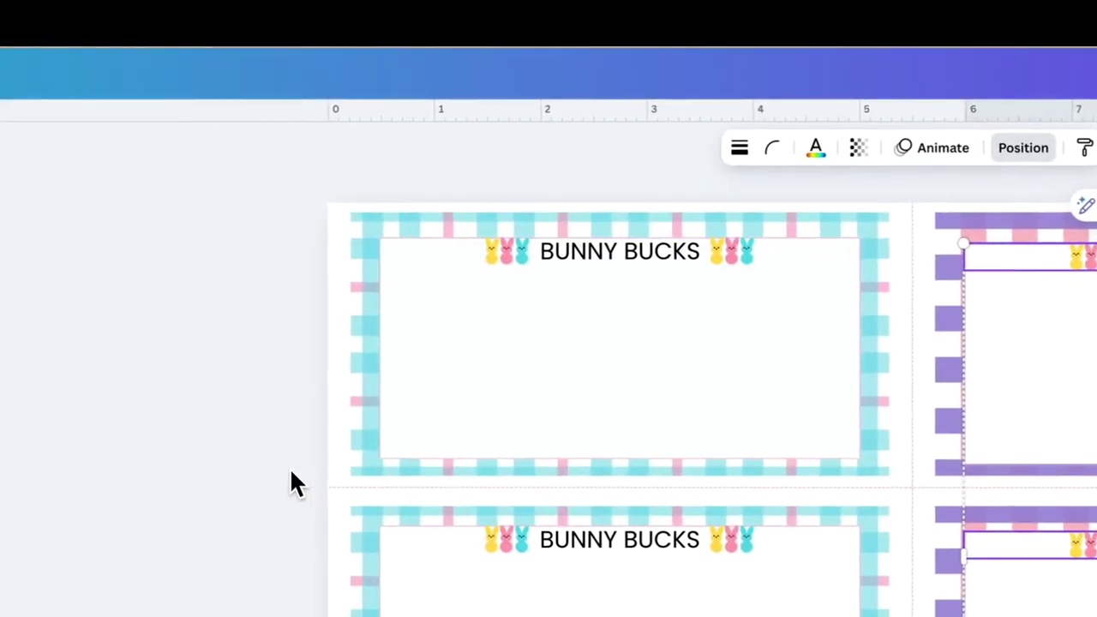
Nudge the bunny headings slightly down from the top edges of their rectangles
click(529, 267)
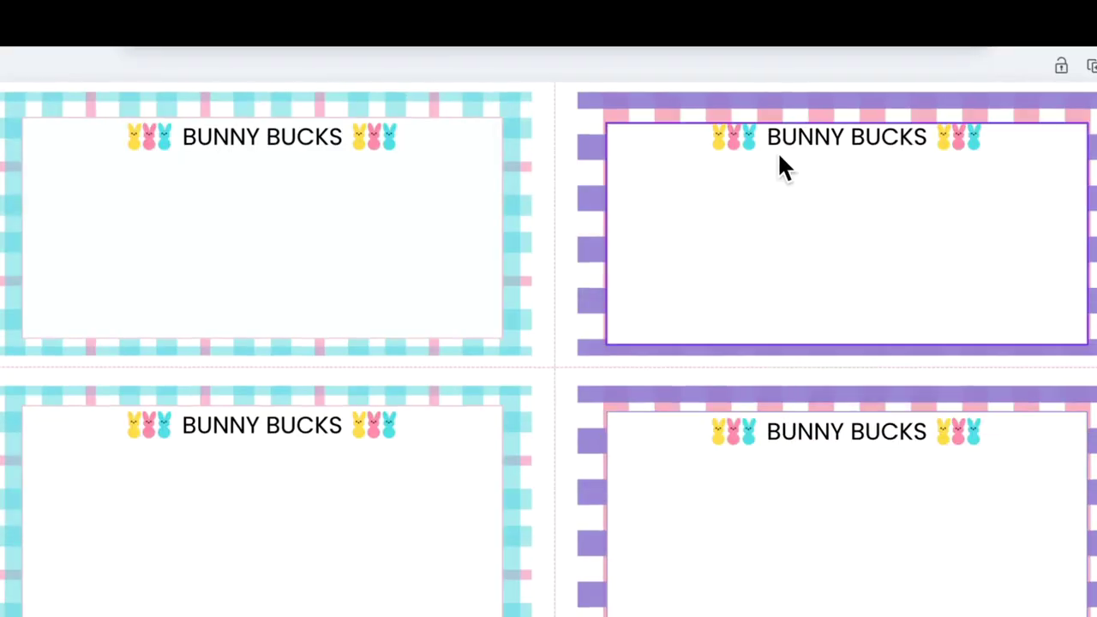
click(776, 153)
key(Escape)
click(178, 135)
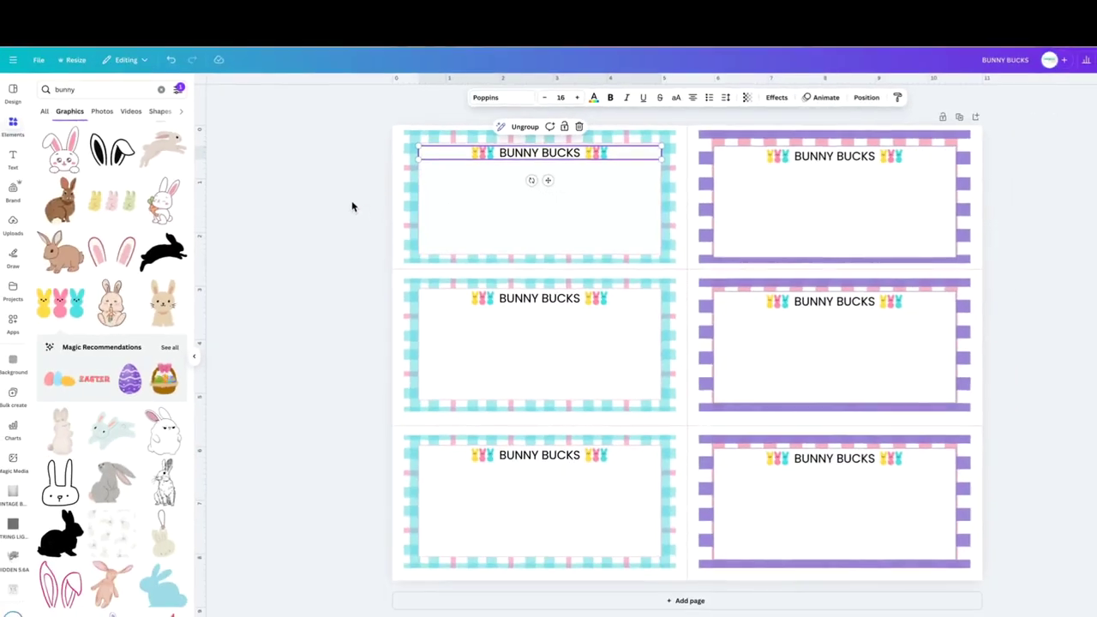
click(341, 268)
Add the text "Redeem For" centred below the top-left heading and reduce its font size to 14
click(755, 273)
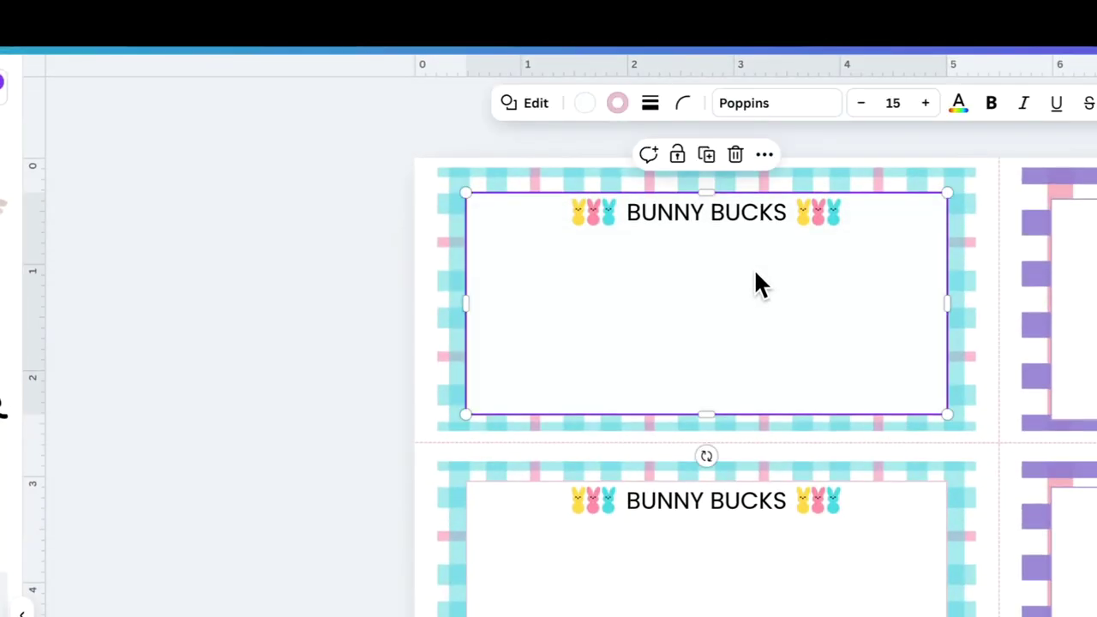
text(tRedeem F)
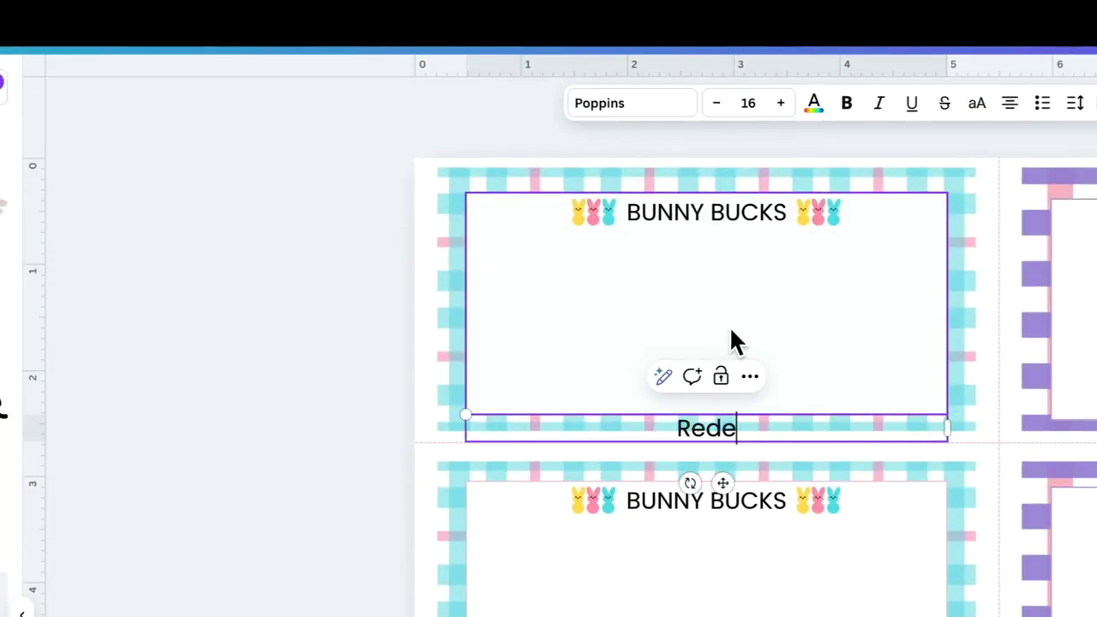
text(or)
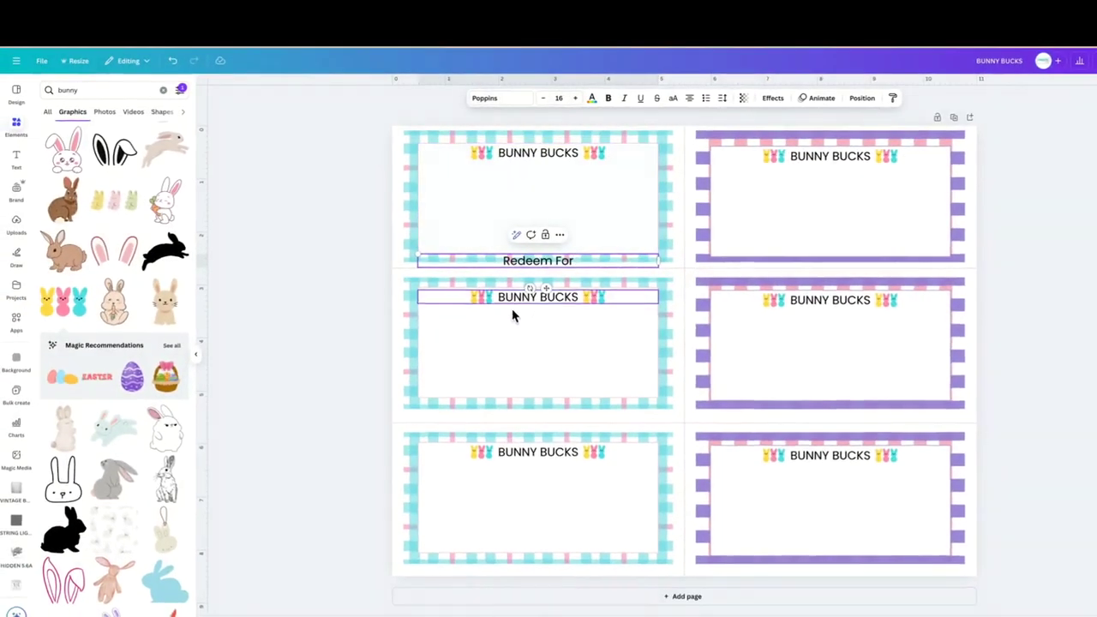
drag(900, 437, 894, 262)
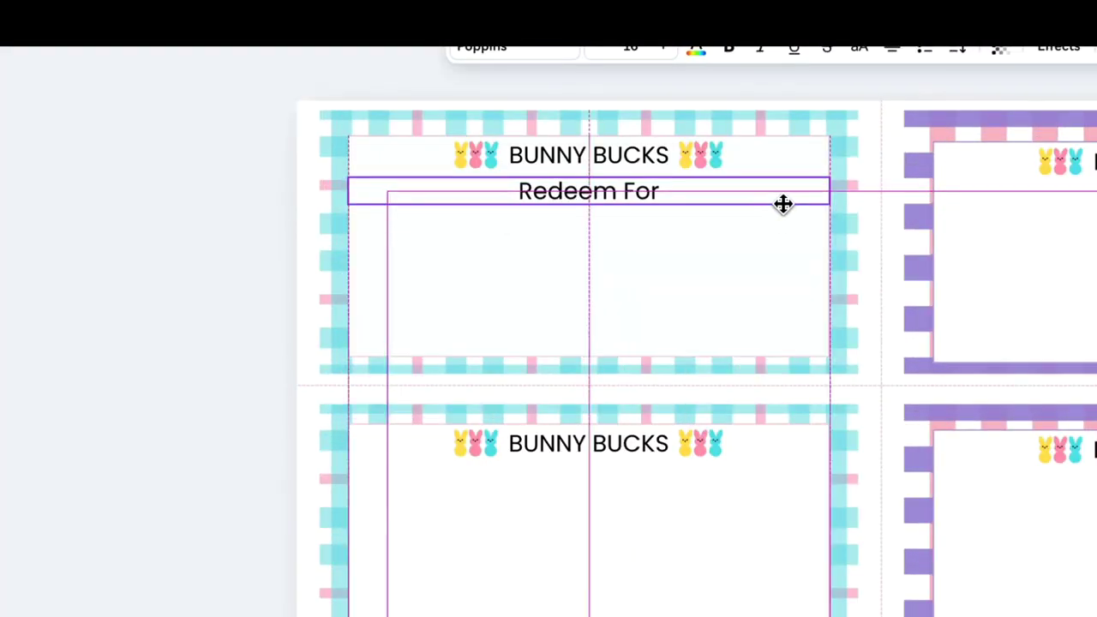
drag(783, 204, 783, 204)
click(599, 49)
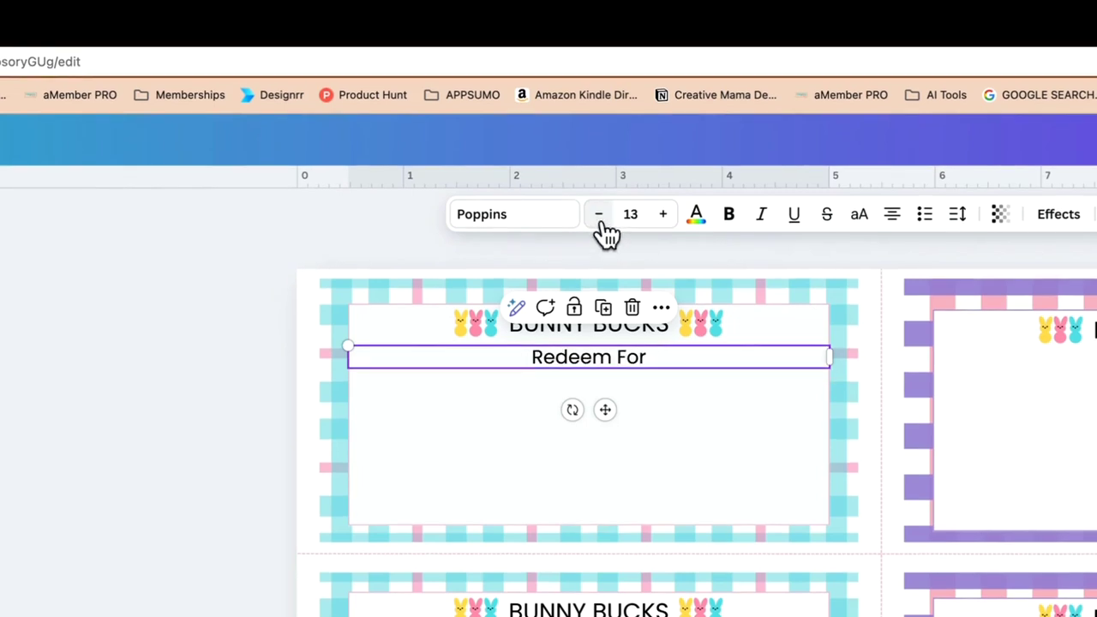
Duplicate the "Redeem For" text below itself and change the copy to "30 MINUTES EXTRA SCREEN TIME"
drag(563, 358, 554, 402)
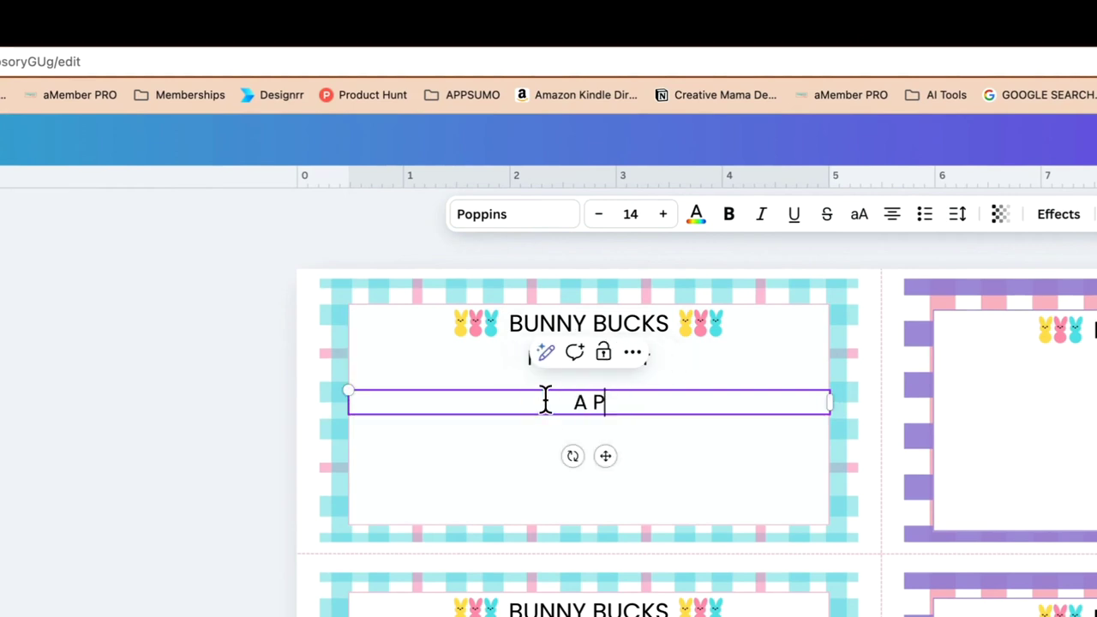
key(BackSpace)
key(BackSpace)
key(BackSpace)
key(BackSpace)
key(BackSpace)
key(BackSpace)
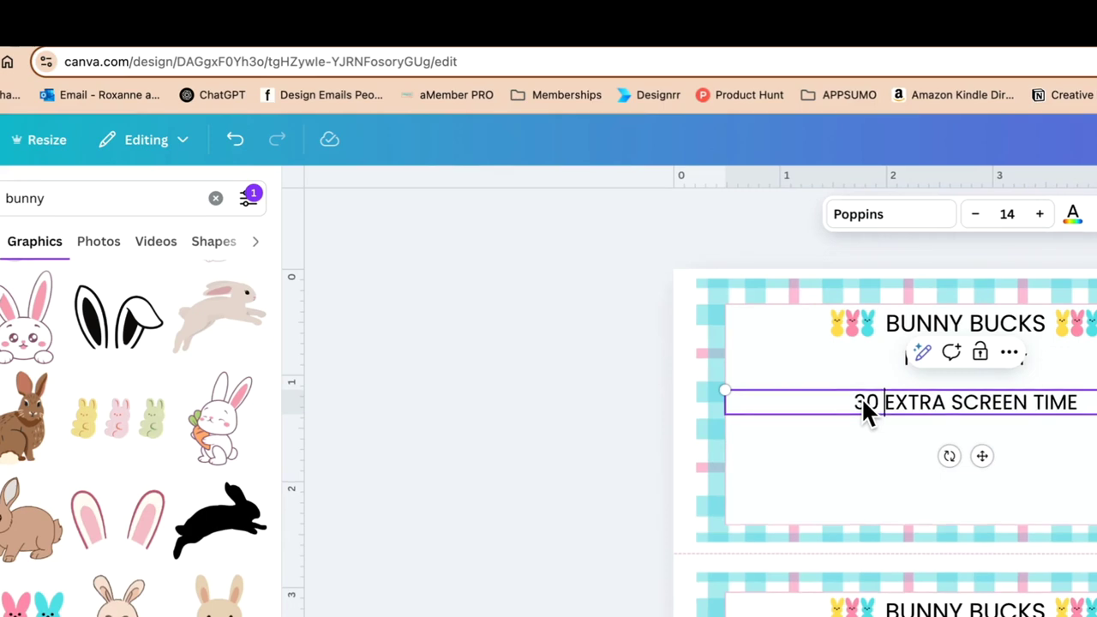
text(MINUTES)
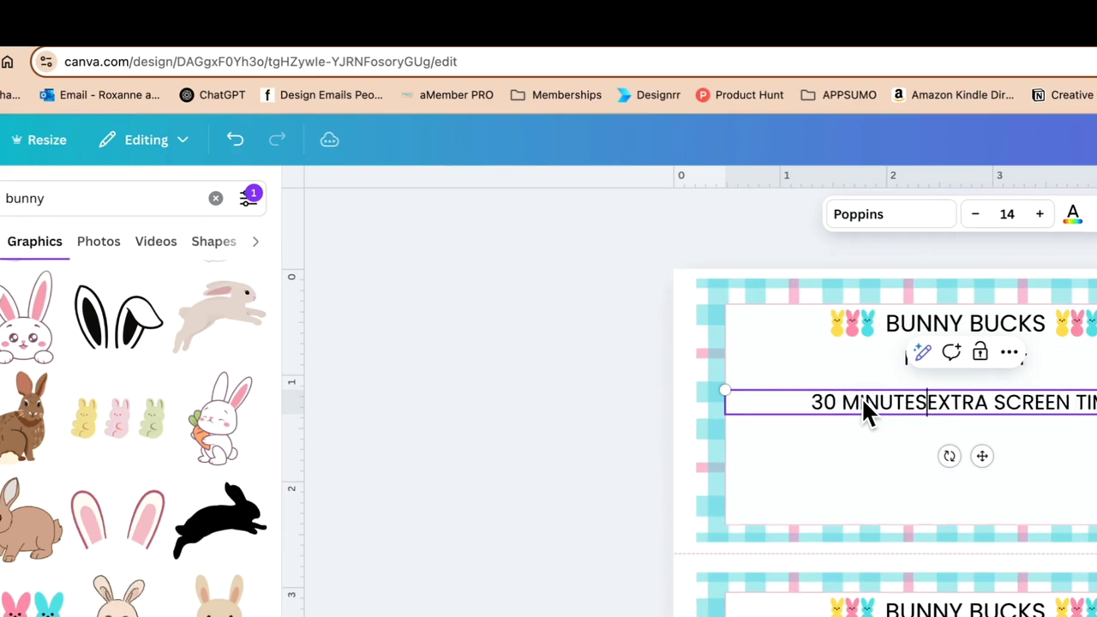
Move the "30 MINUTES EXTRA SCREEN TIME" line slightly lower, keeping it centred in the top-left cell
click(875, 432)
drag(871, 413, 870, 418)
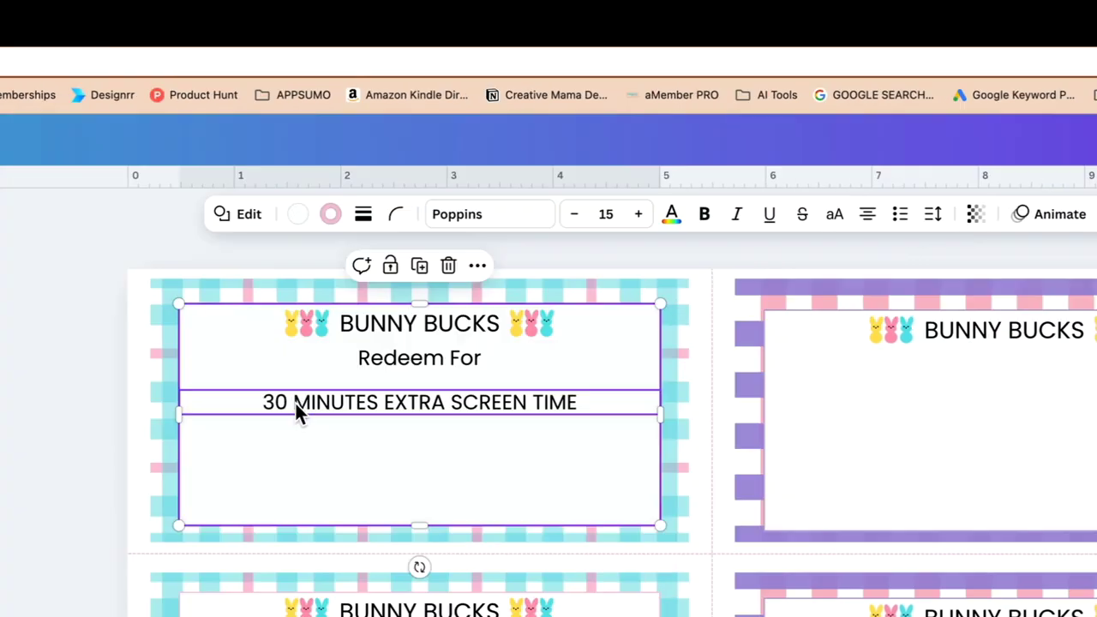
drag(842, 402, 840, 408)
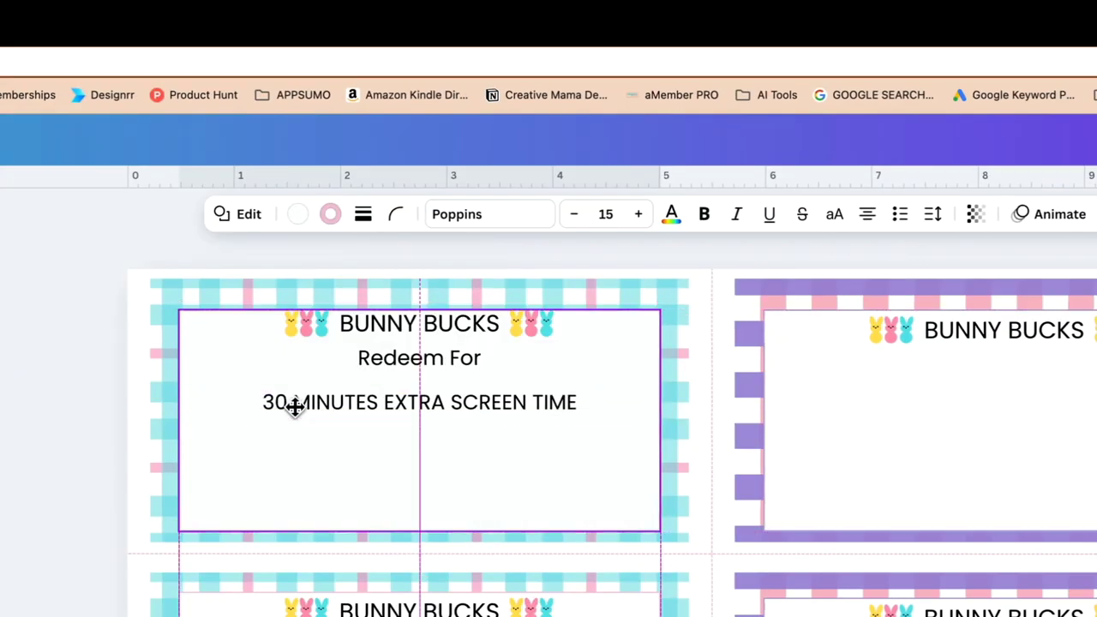
drag(980, 408, 980, 418)
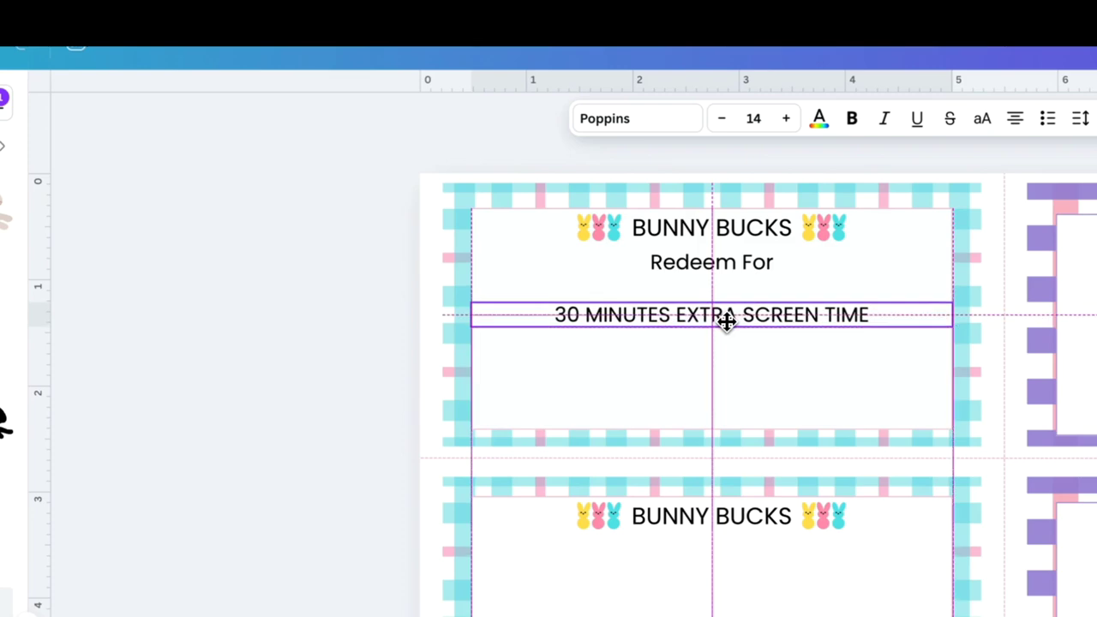
click(727, 321)
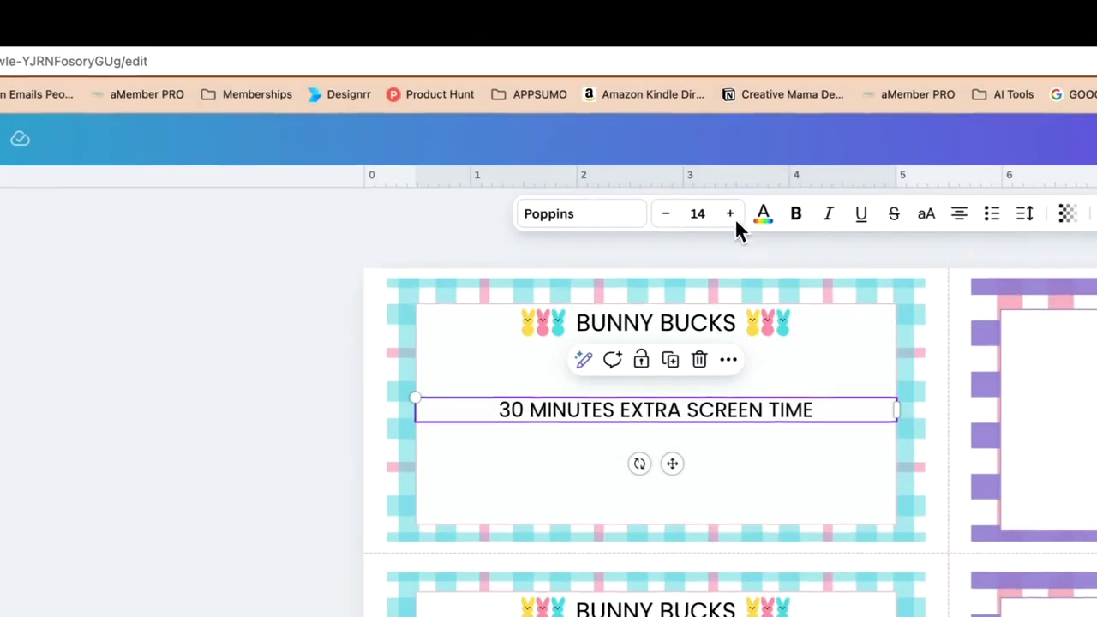
Increase the font size of the "30 MINUTES EXTRA SCREEN TIME" line in the top-left coupon to 19
click(786, 118)
click(730, 216)
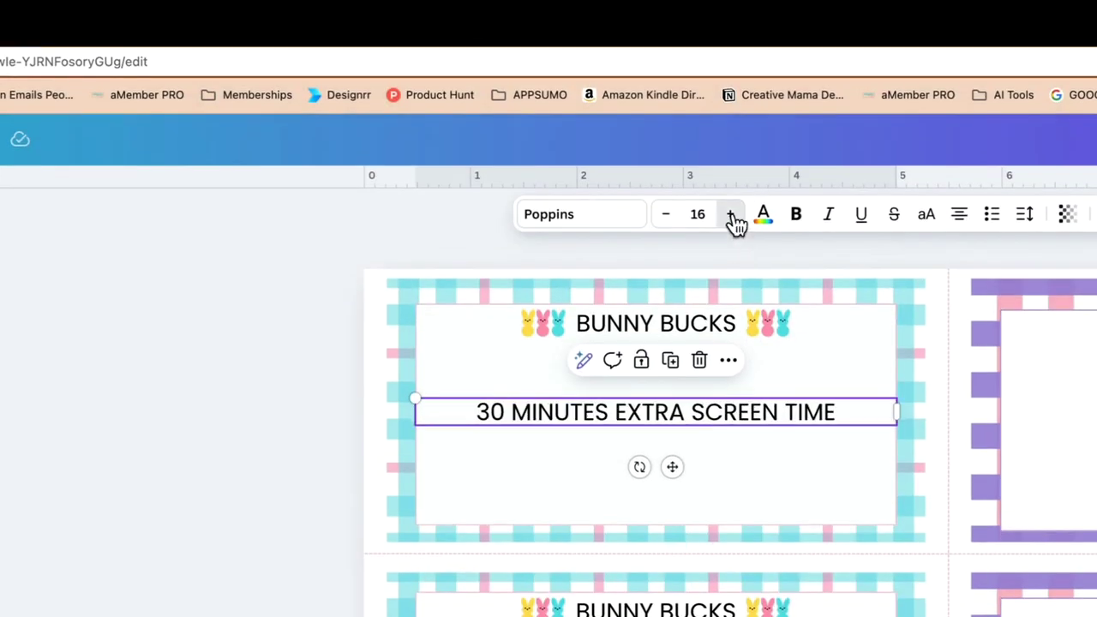
click(731, 216)
click(731, 216)
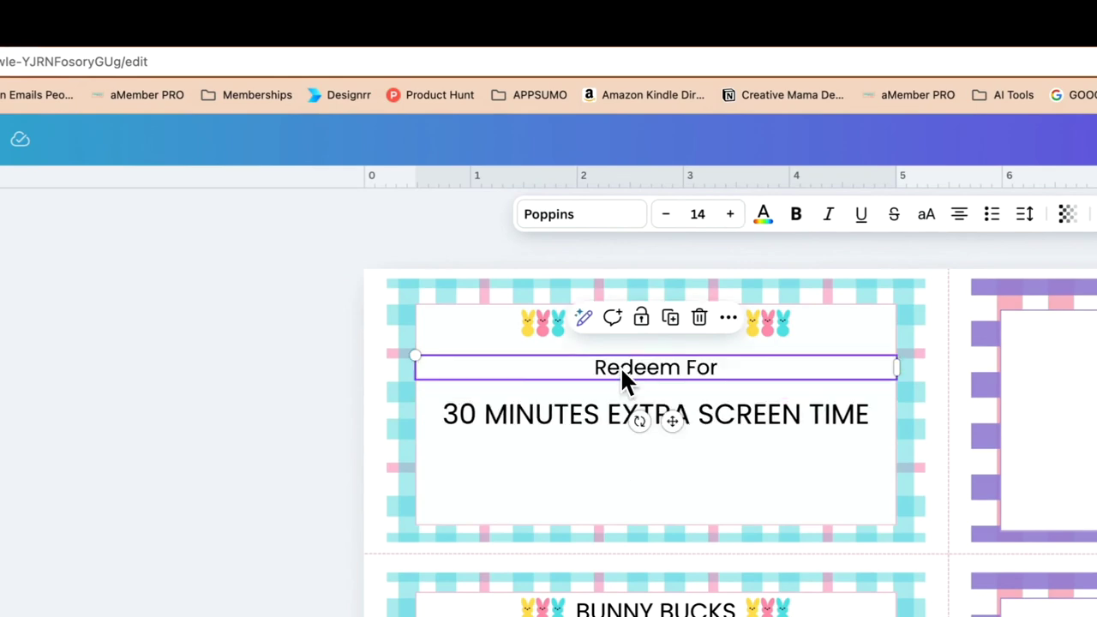
Duplicate the "Redeem For" text below the screen time line and change the copy to "Happy Easter!"
key(super+d)
mouse_move(629, 384)
mouse_down()
mouse_move(623, 484)
mouse_move(614, 370)
mouse_up()
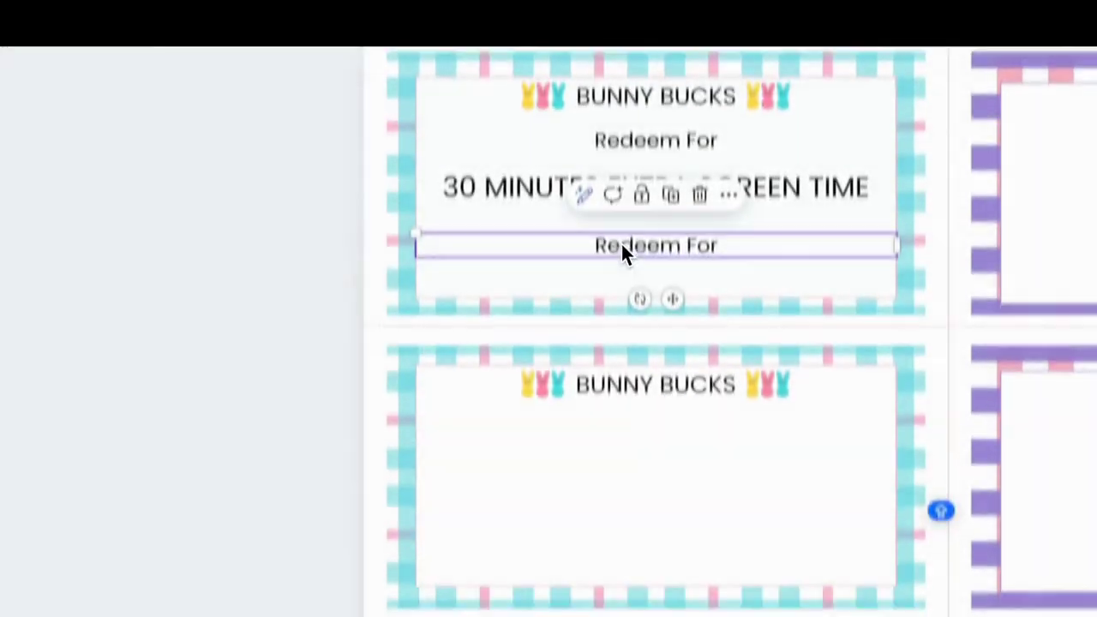
double_click(620, 471)
text(Happy Easte)
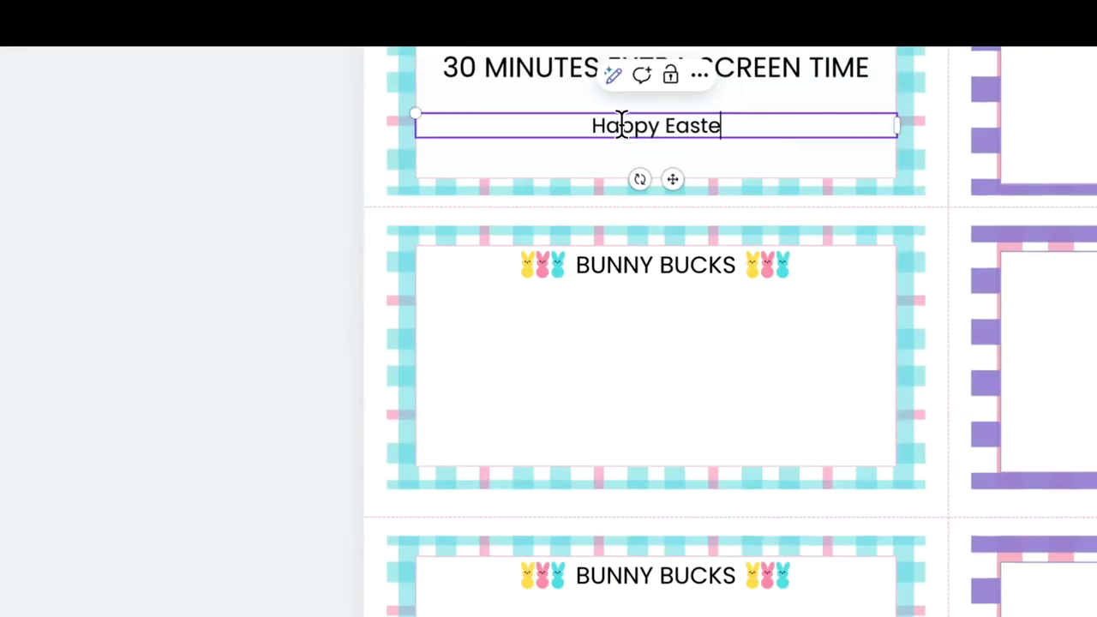
text(r)
text(!)
Add a narrow left-aligned "Redeem by:" text at font size 10 inside the first coupon's left edge, just above "Happy Easter!"
text(t)
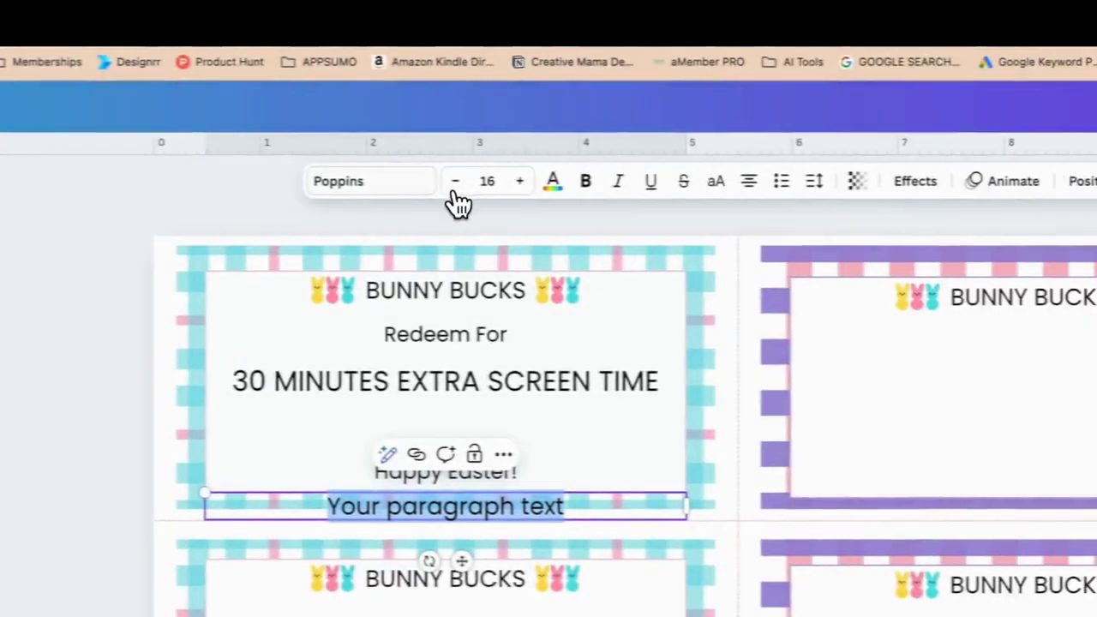
click(487, 181)
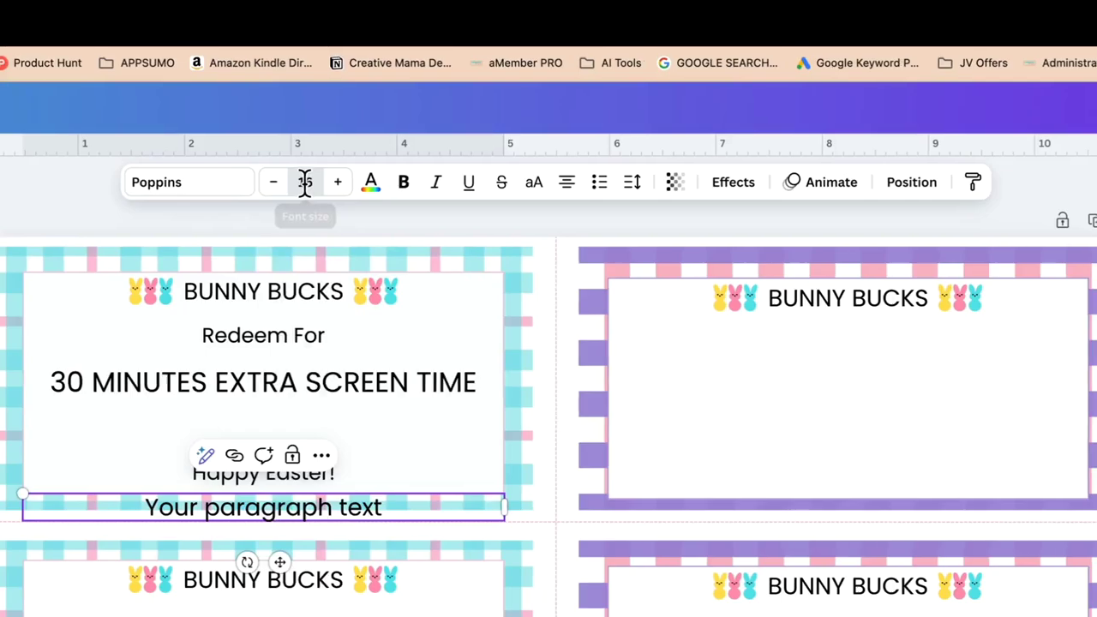
text(12)
key(Return)
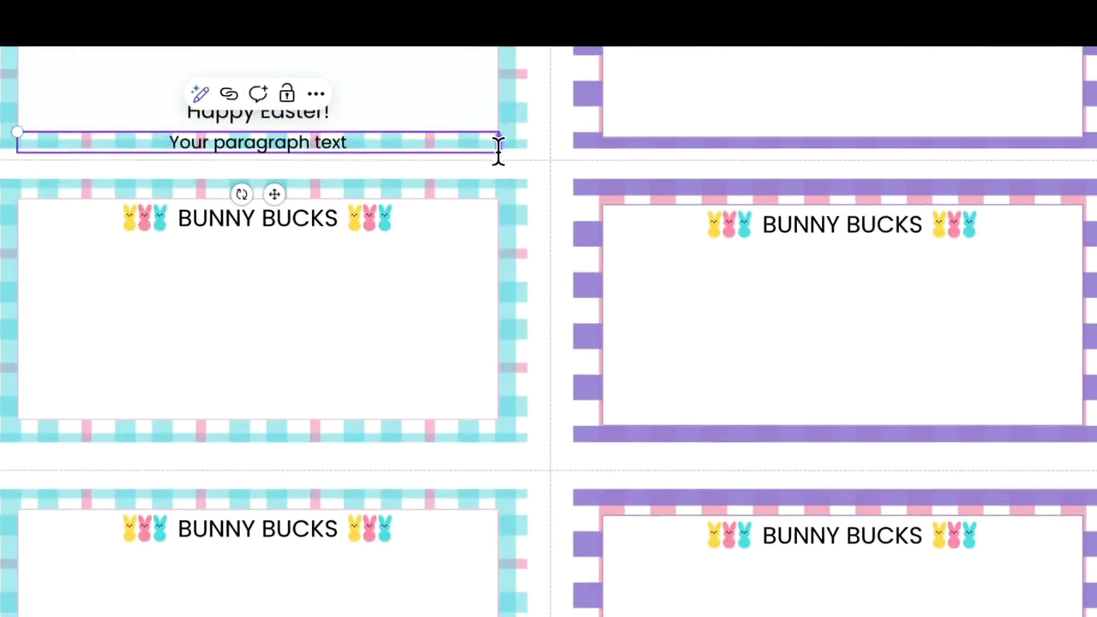
drag(498, 146, 194, 150)
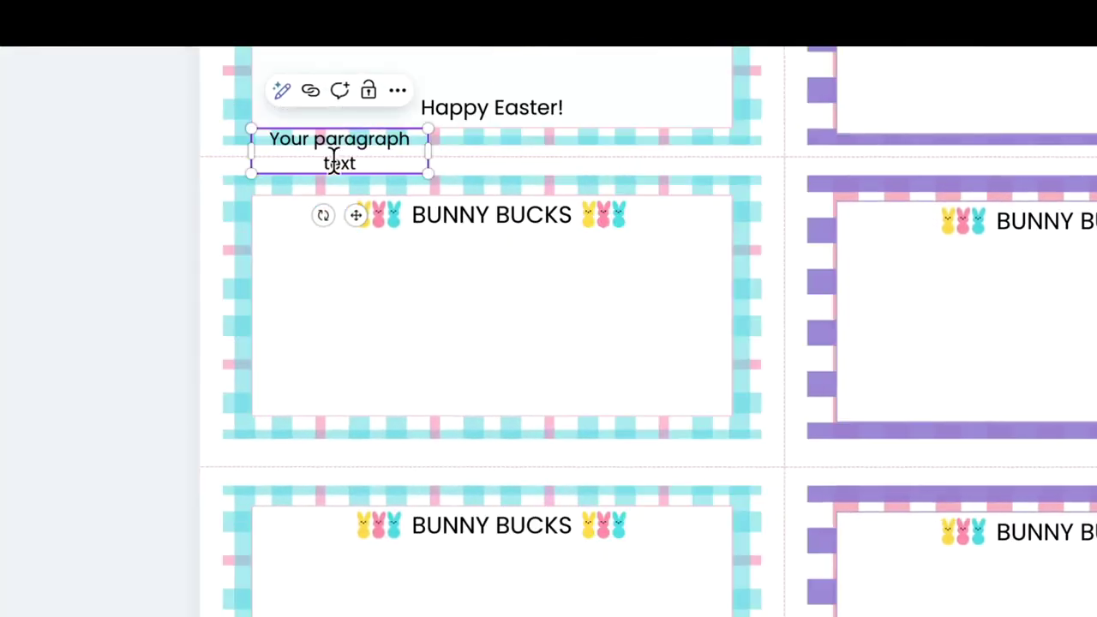
text(Redeem by:)
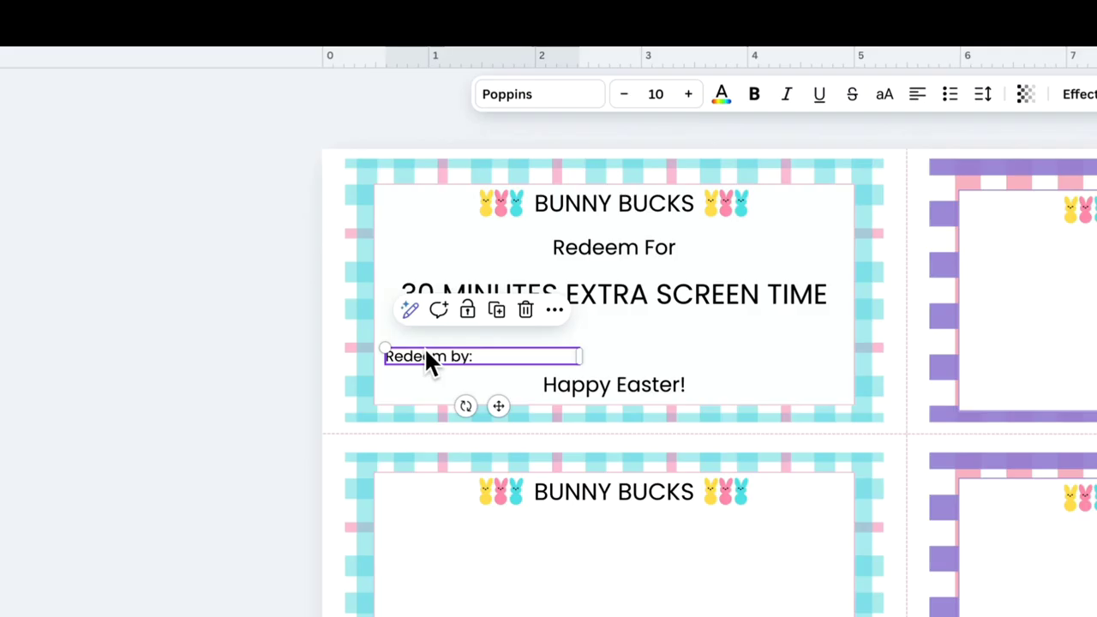
Duplicate "Redeem by:" to the coupon's right side, change it to "Signed by: The Easter Bunny" and align it on the same row inside the frame
alt+drag(425, 347, 671, 356)
click(671, 356)
key(ctrl+a)
text(Signed by:)
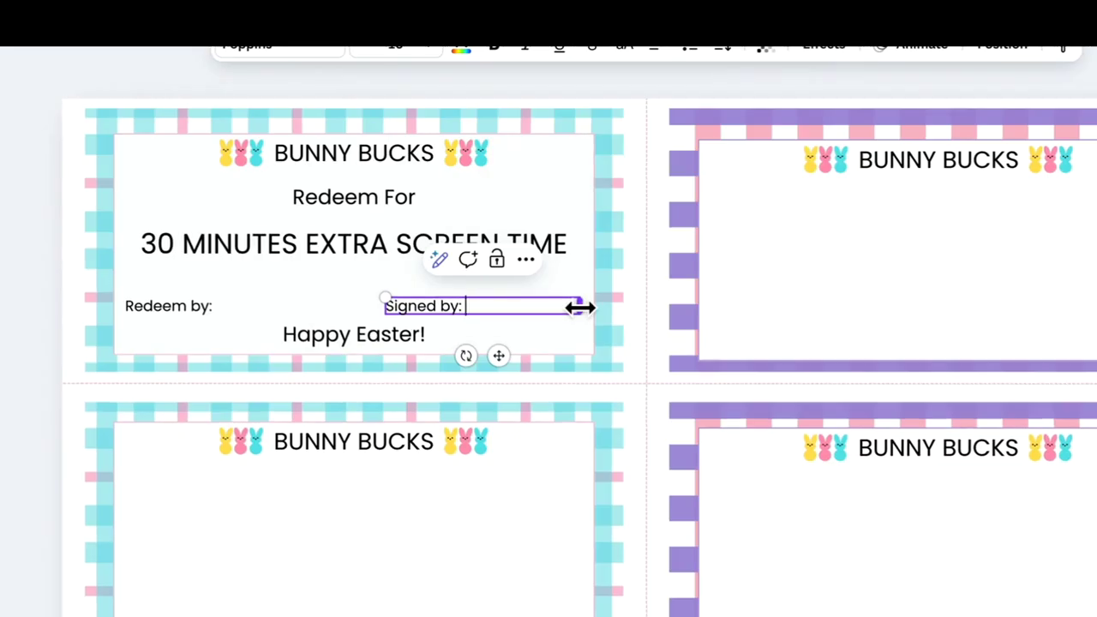
text( The Easter Bunny)
key(Escape)
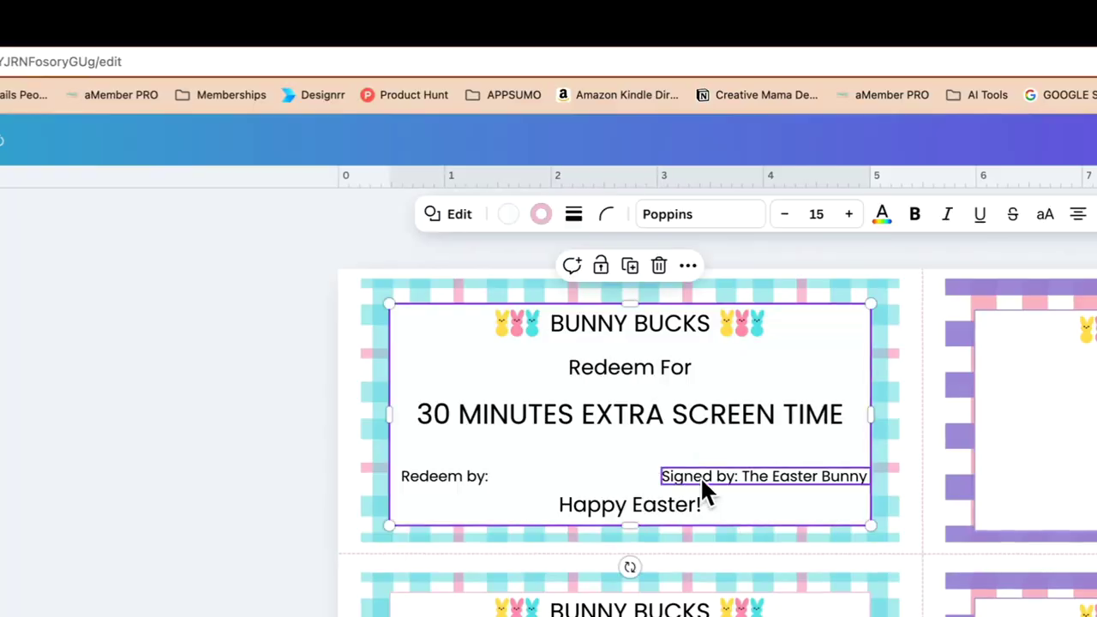
drag(426, 306, 423, 308)
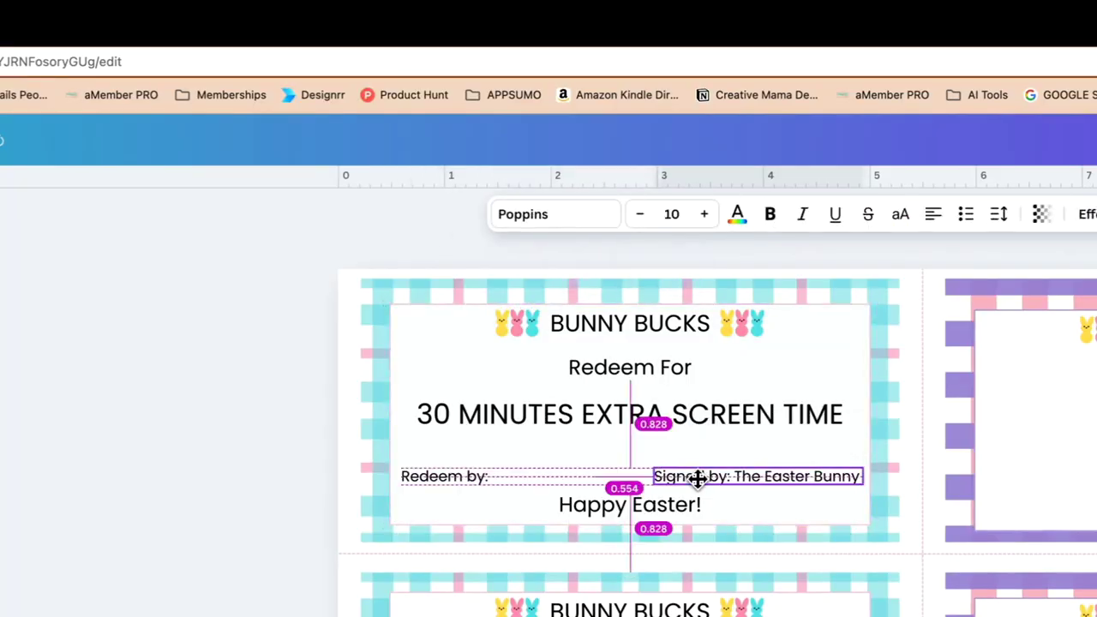
drag(697, 479, 693, 479)
click(186, 353)
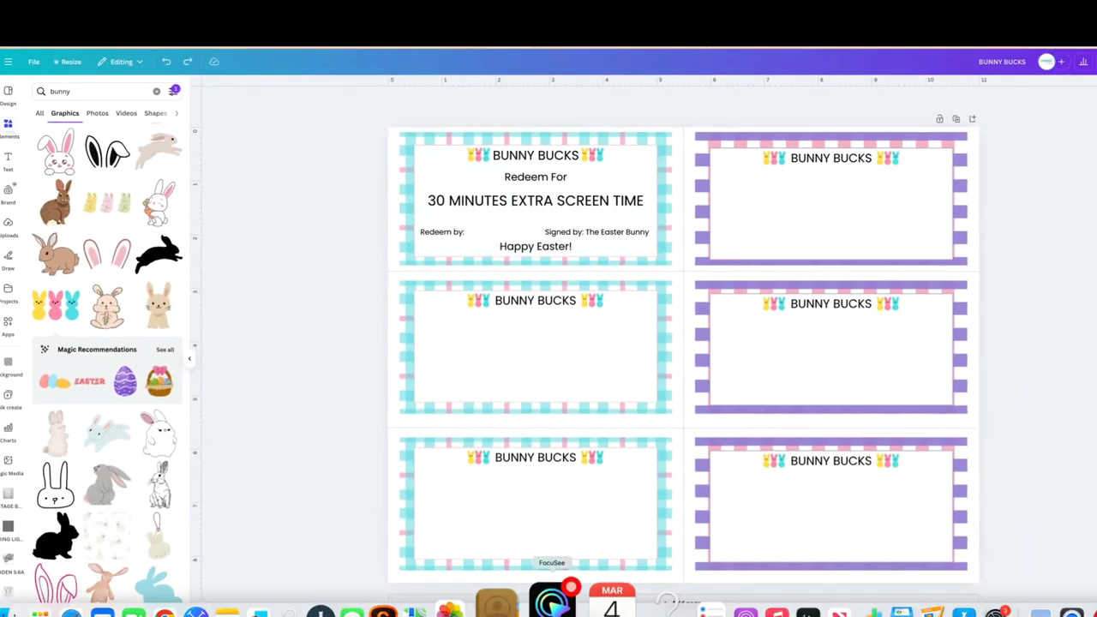
Change the font of the first coupon's "BUNNY BUCKS" heading to Chunk Five from the Corporate fonts
click(307, 323)
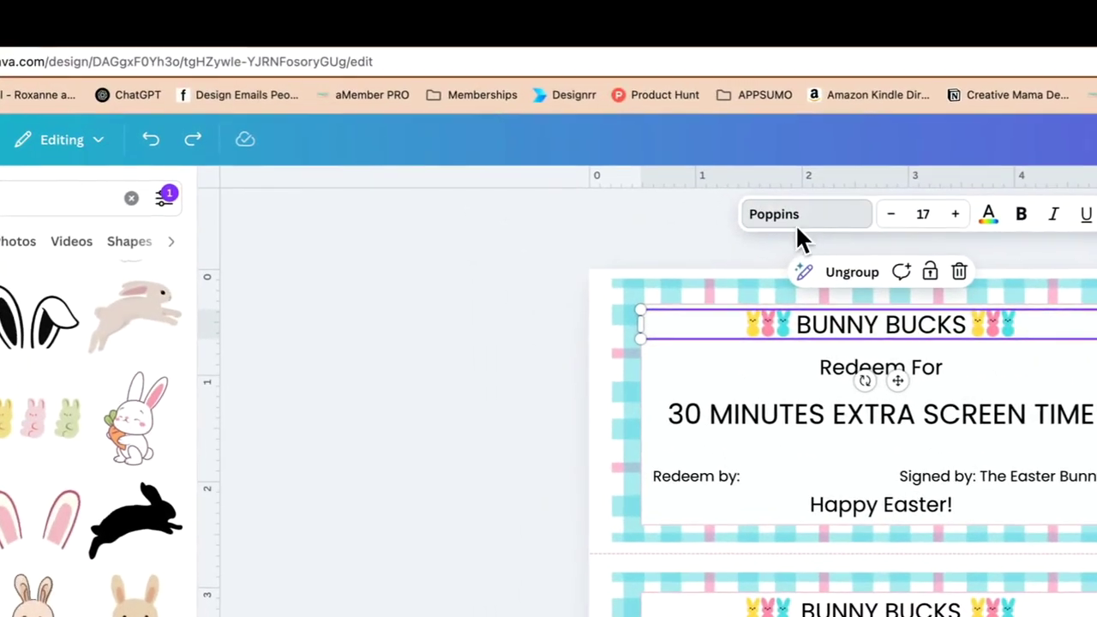
click(728, 196)
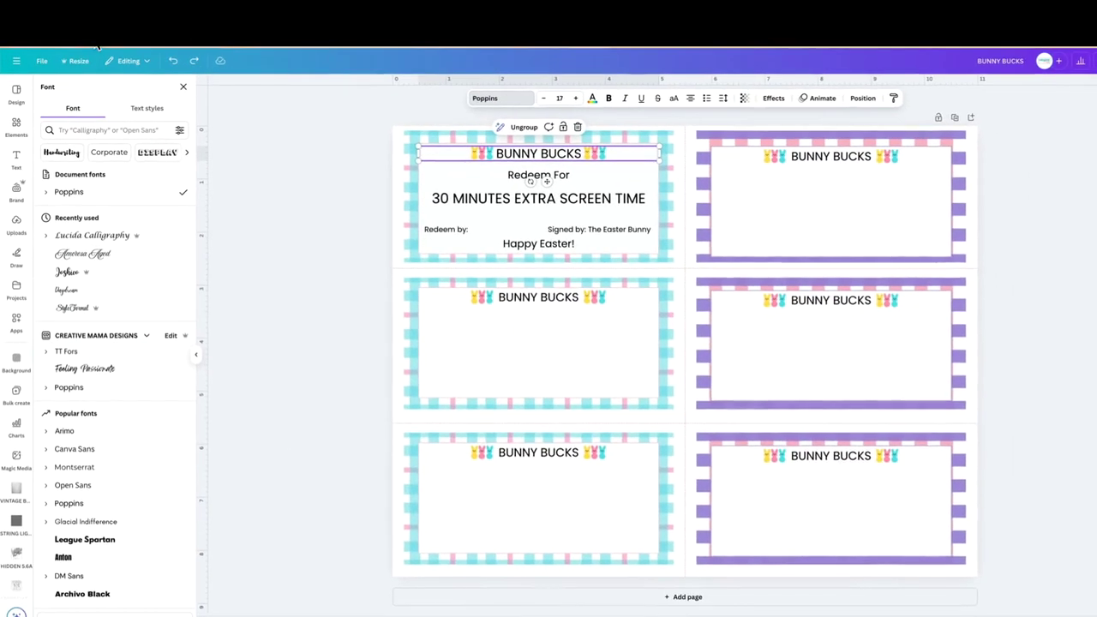
click(120, 151)
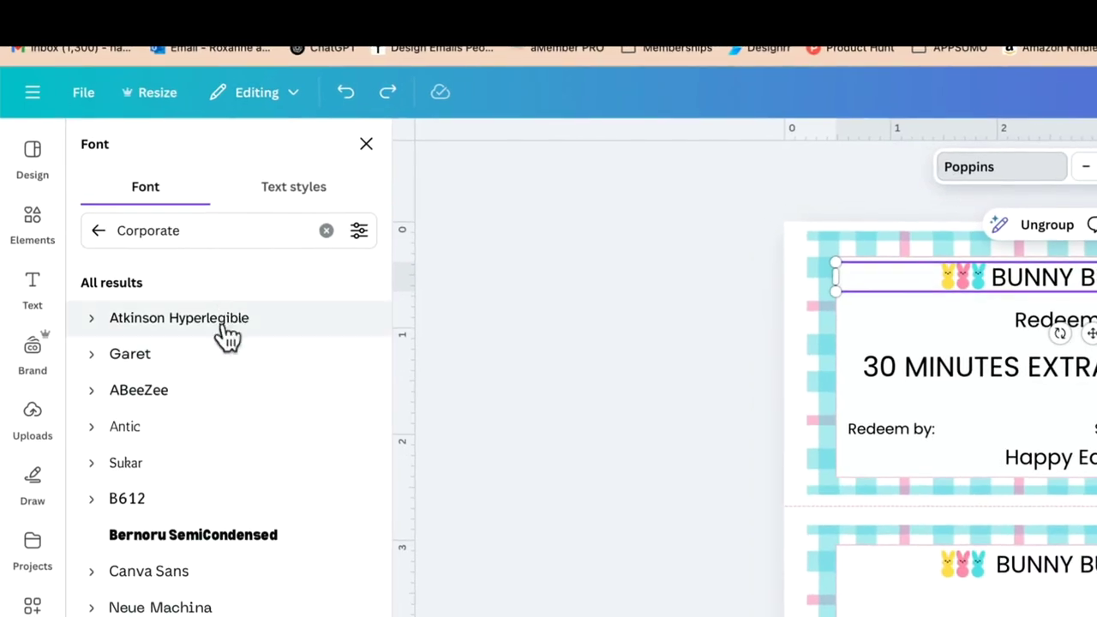
click(220, 616)
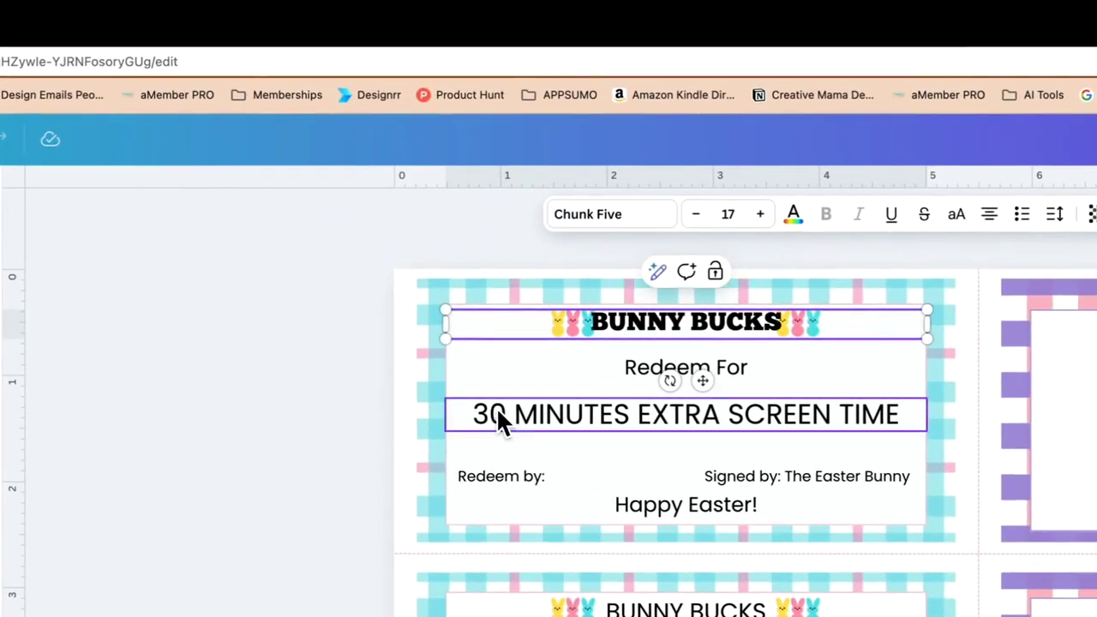
Ungroup the first coupon's heading and move the bunny graphics outward so they clear the "BUNNY BUCKS" text
click(502, 374)
click(581, 322)
click(528, 272)
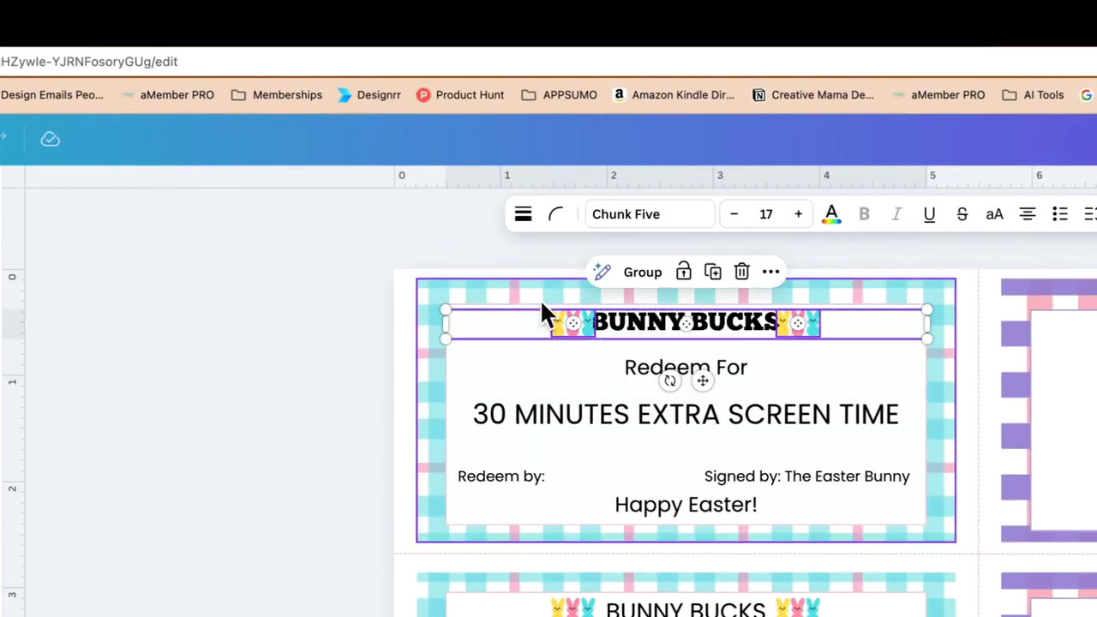
click(539, 339)
drag(581, 327, 563, 328)
drag(794, 325, 798, 326)
Enlarge the first coupon's "BUNNY BUCKS" heading to font size 19 and space the bunny graphics evenly on both sides
click(685, 323)
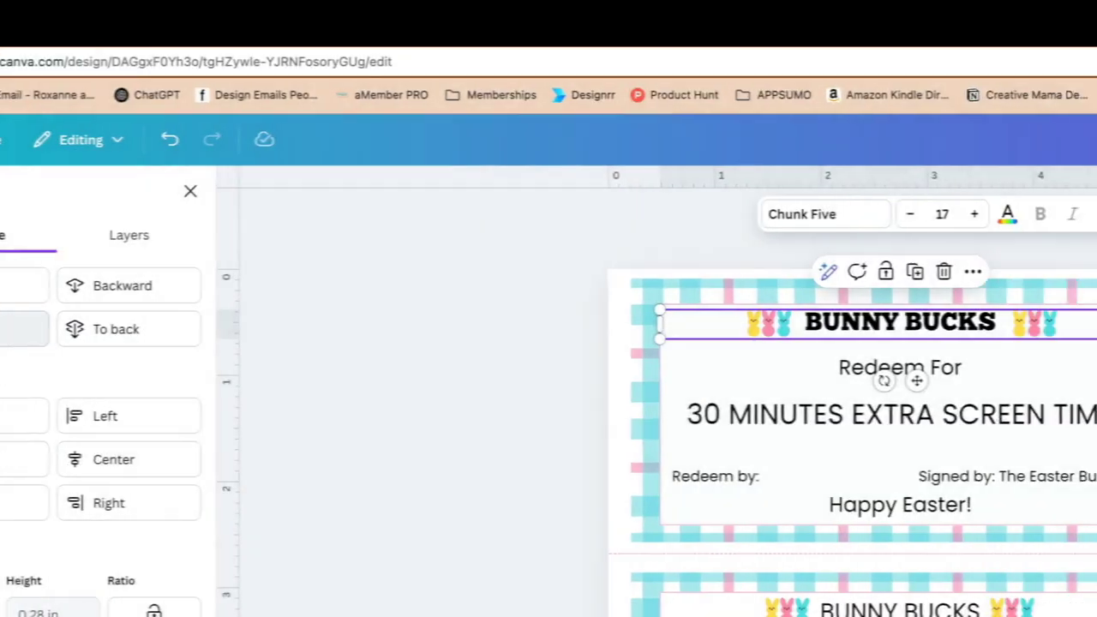
click(795, 214)
click(795, 215)
click(795, 215)
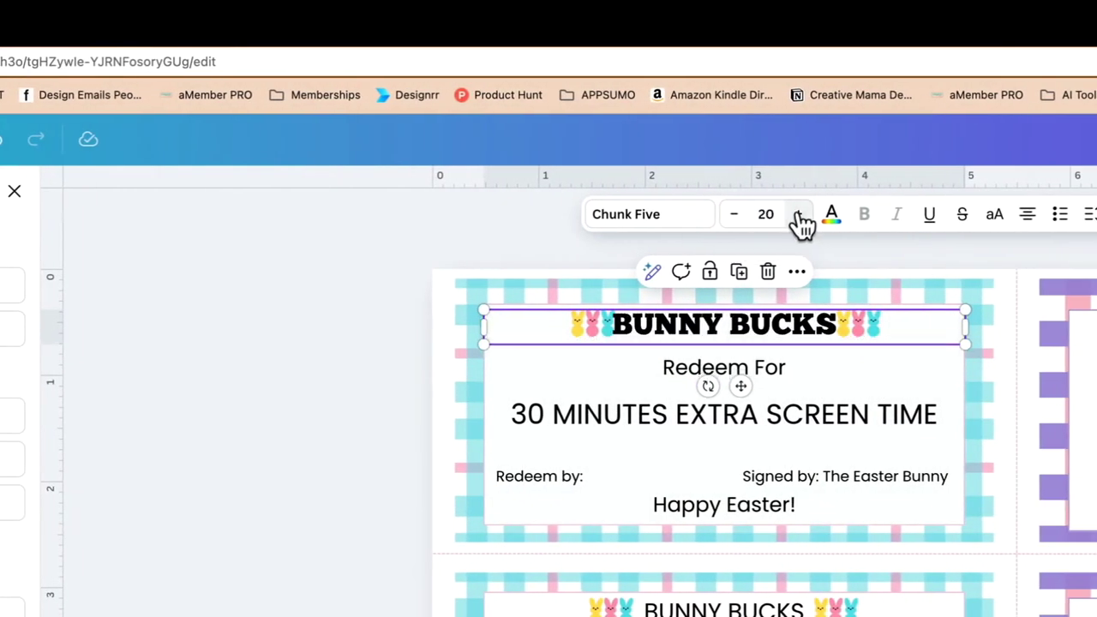
click(583, 331)
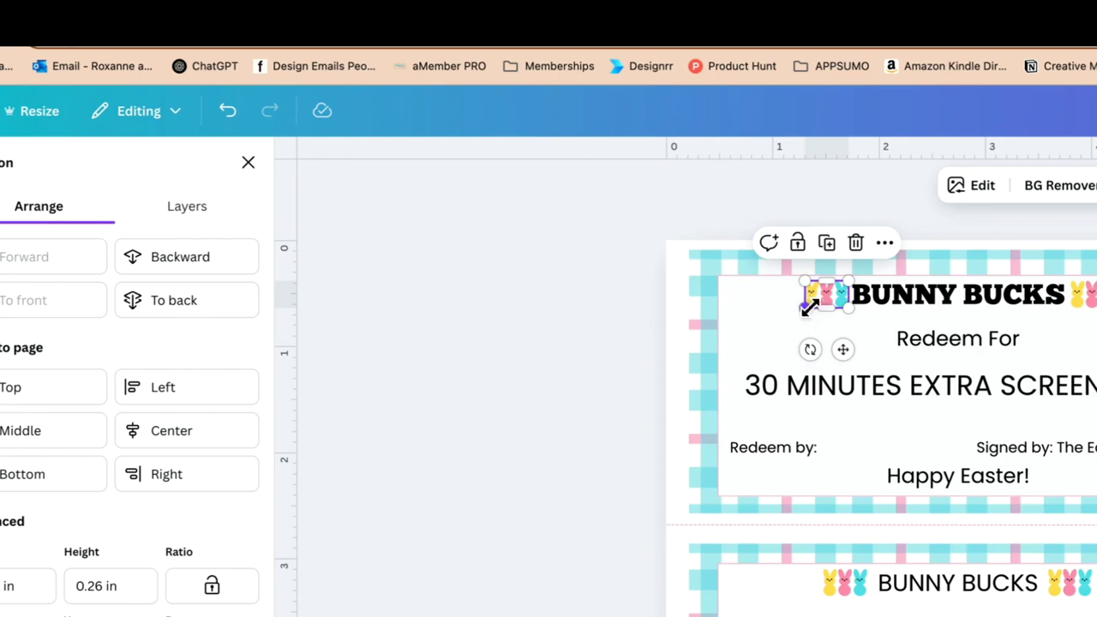
drag(807, 307, 804, 309)
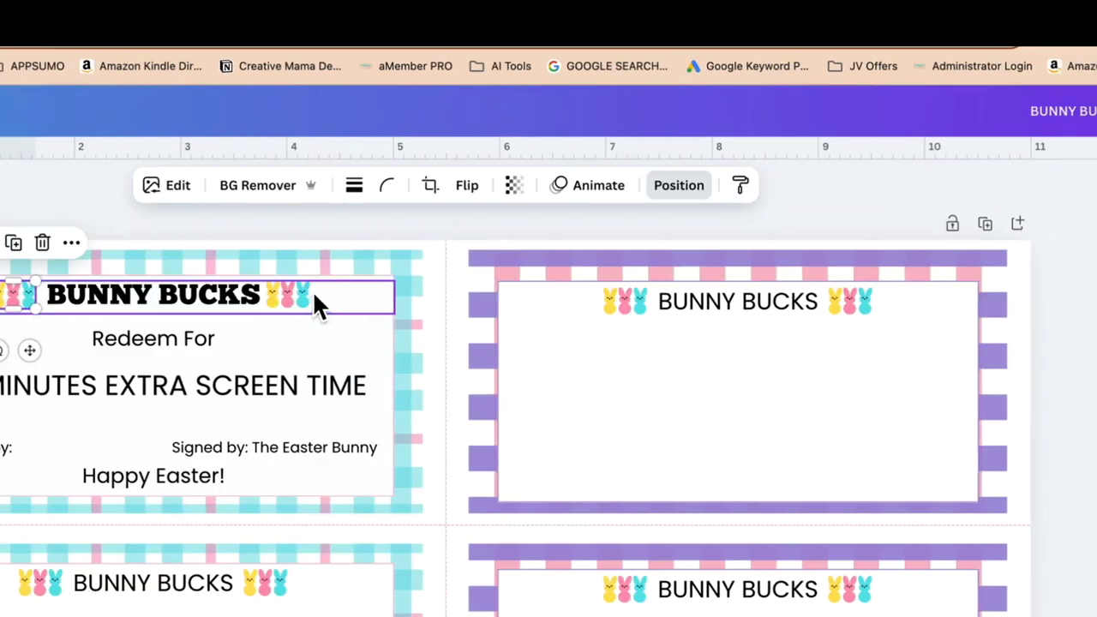
click(1095, 296)
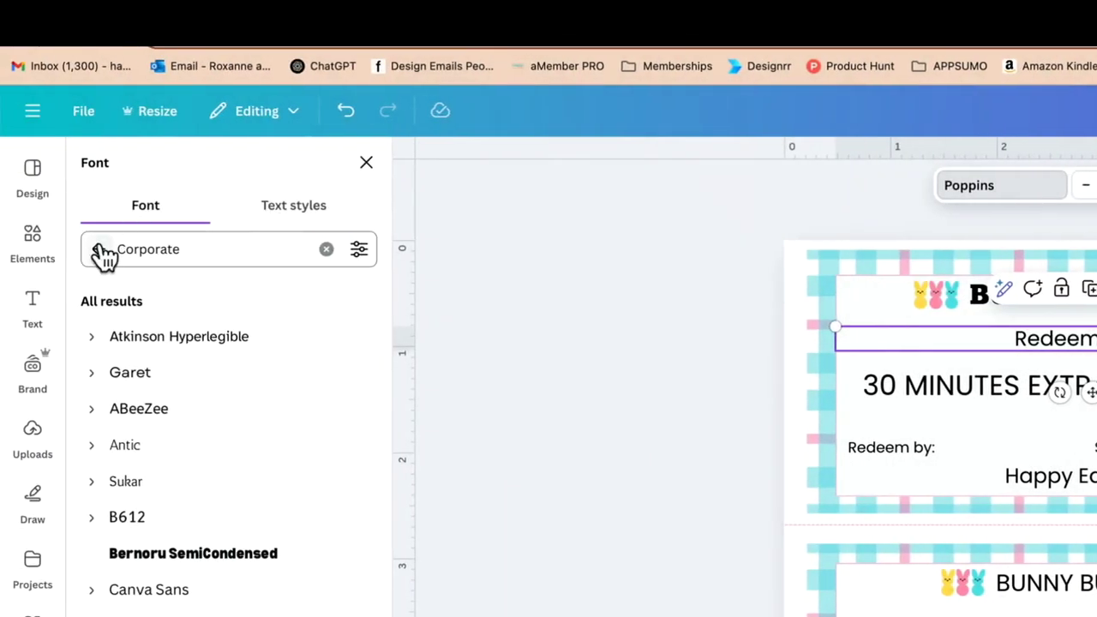
Try handwriting fonts on the "Redeem For" line, apply Playpen Sans and set its font size to 16
click(99, 250)
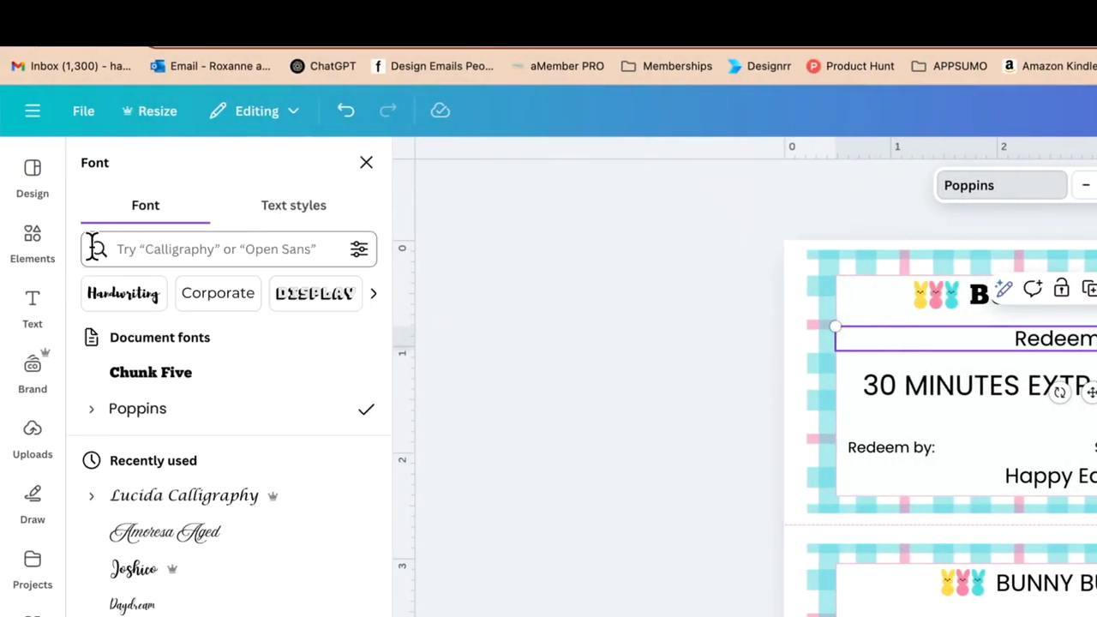
click(128, 295)
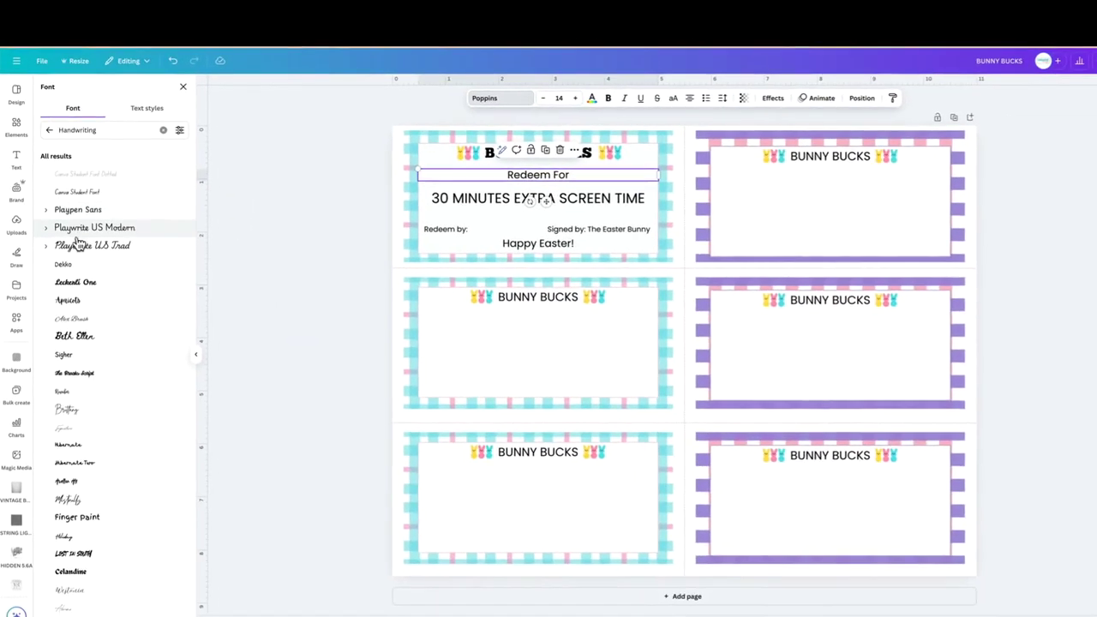
click(163, 481)
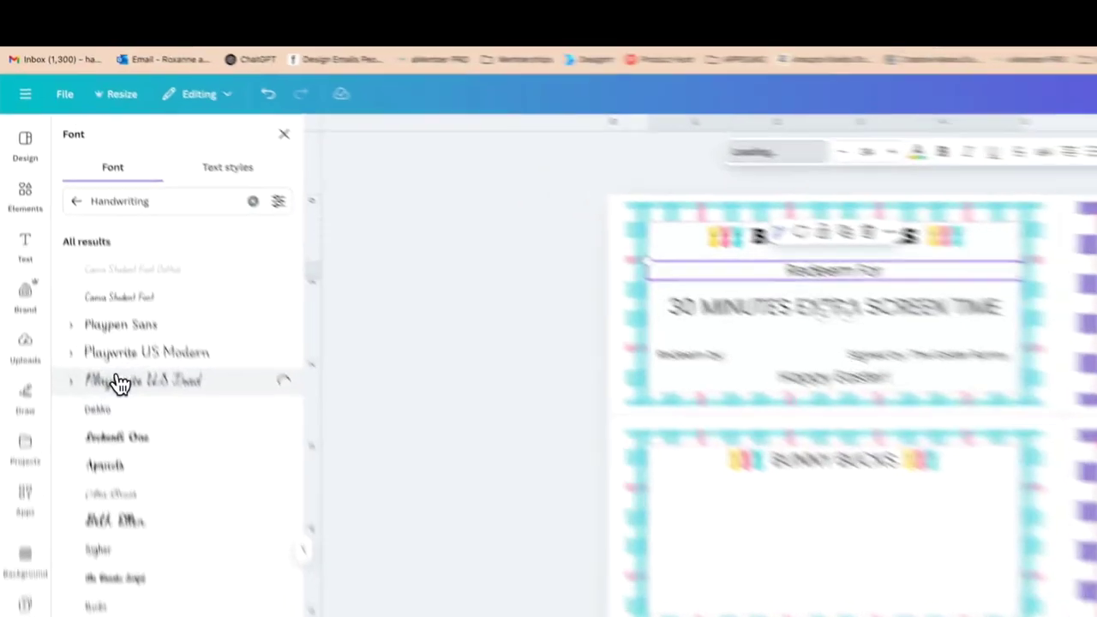
click(193, 420)
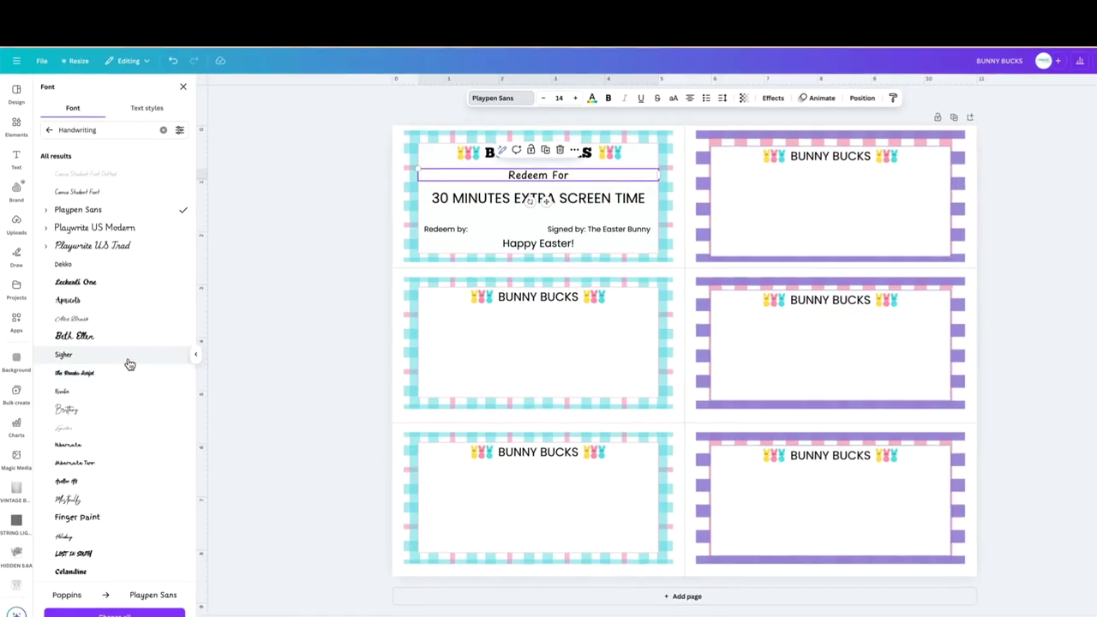
click(205, 396)
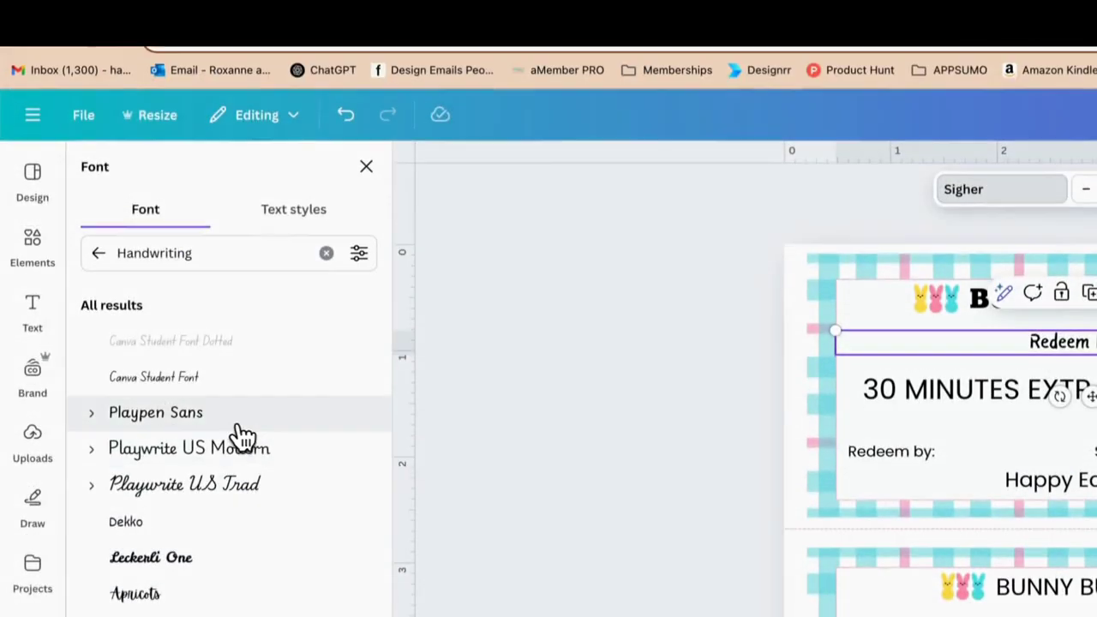
click(241, 108)
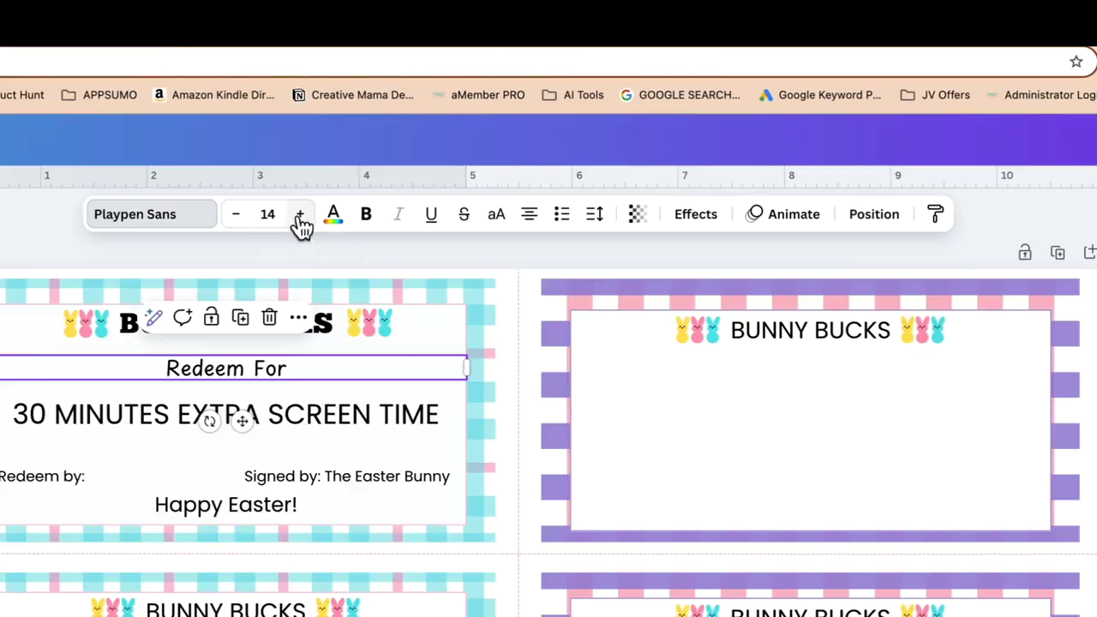
click(300, 216)
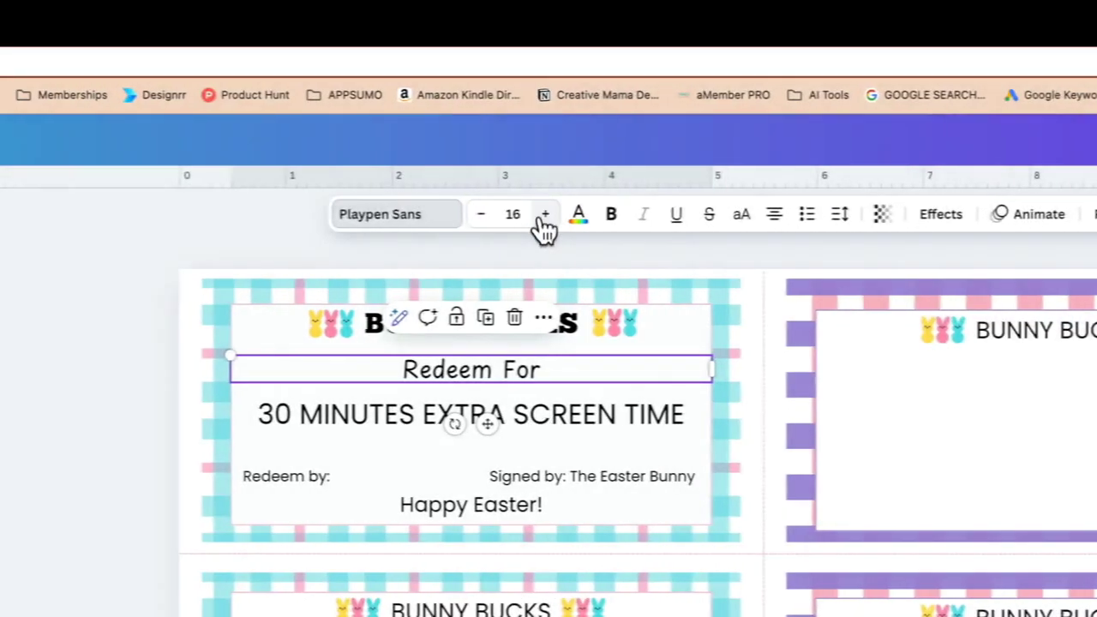
Set the "30 MINUTES EXTRA SCREEN TIME" line to the heading's Chunk Five font and shrink it to fit on one line
click(167, 417)
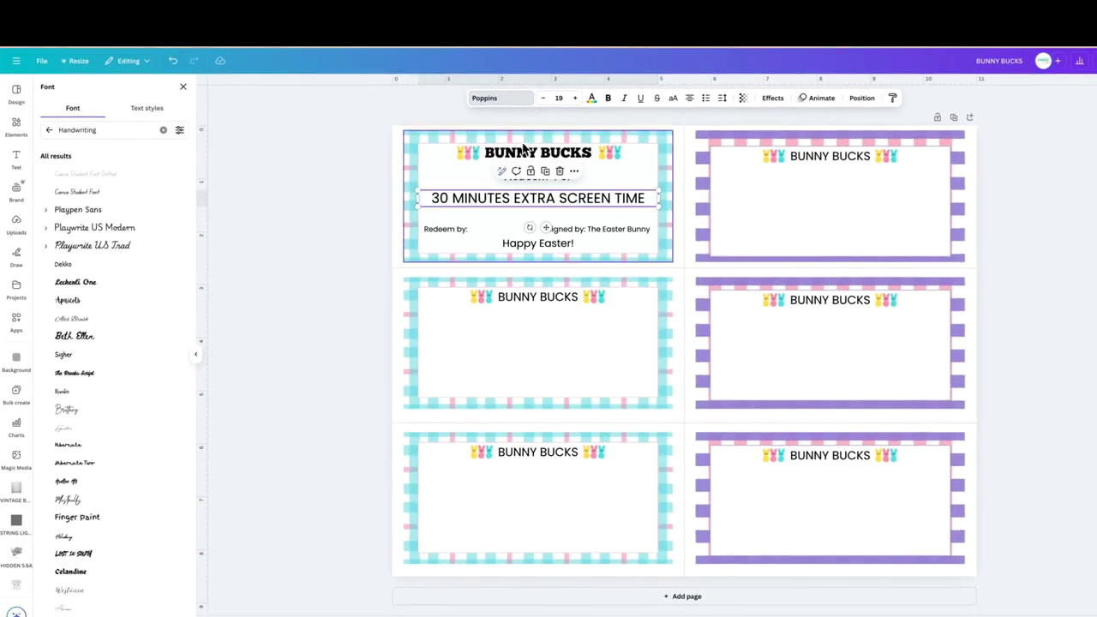
click(524, 153)
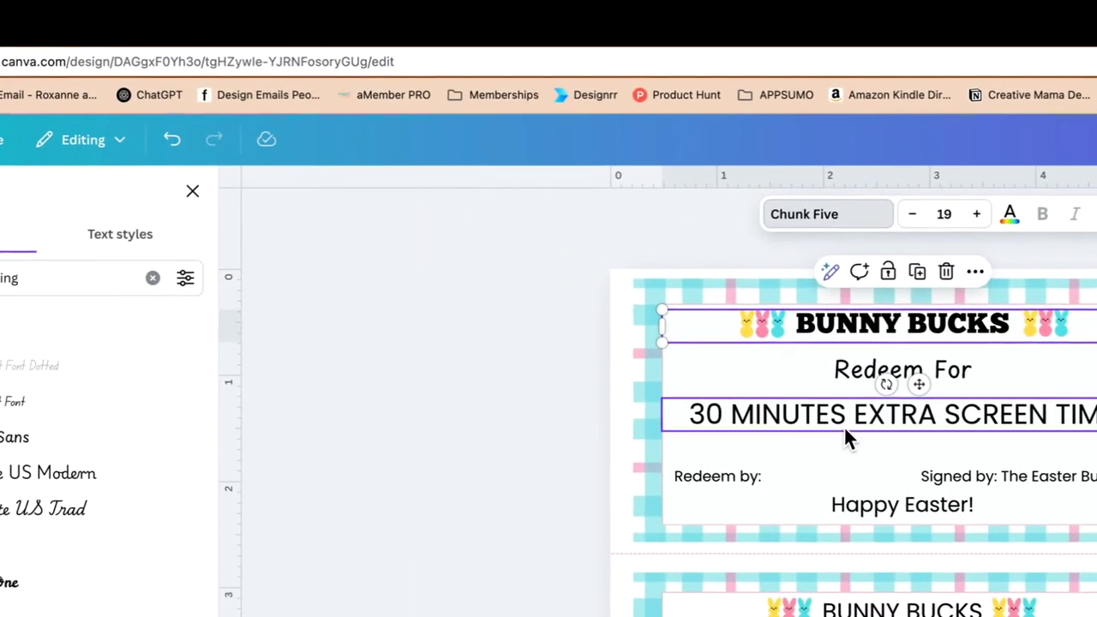
click(510, 203)
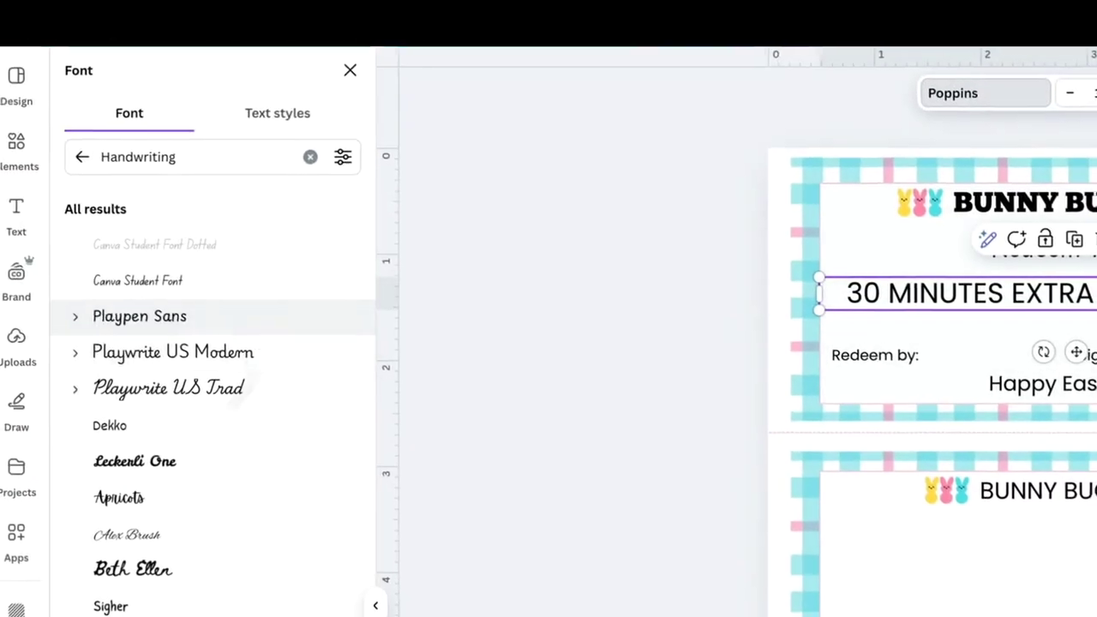
click(101, 152)
click(135, 274)
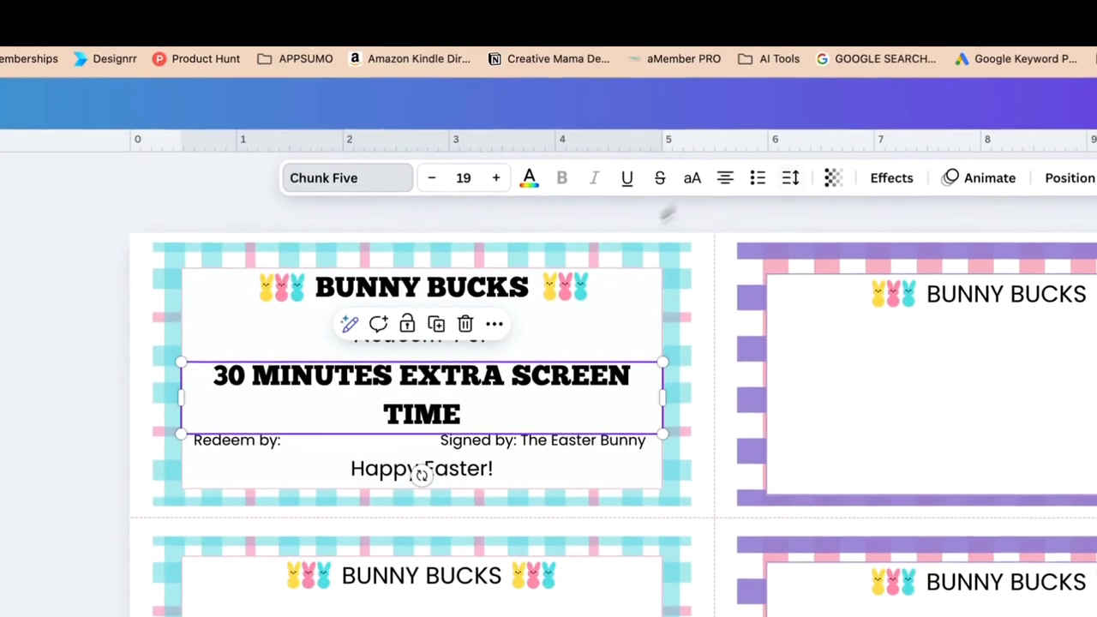
Set the first coupon's "Redeem by:", "Happy Easter!" and "Signed by:" lines to Playpen Sans
click(587, 439)
click(533, 470)
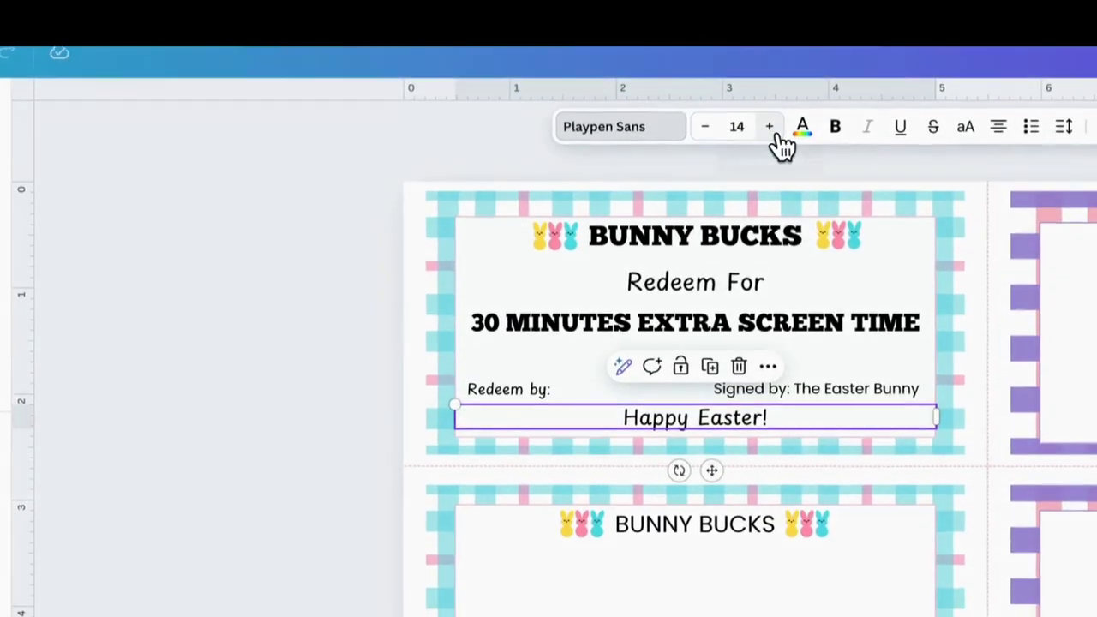
double_click(715, 389)
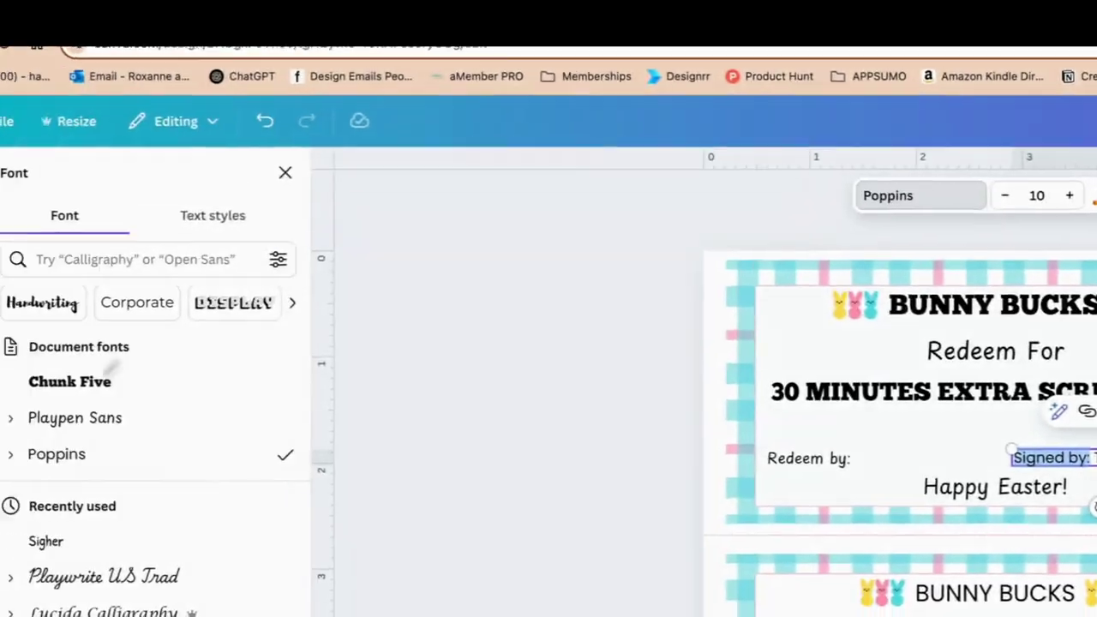
click(74, 417)
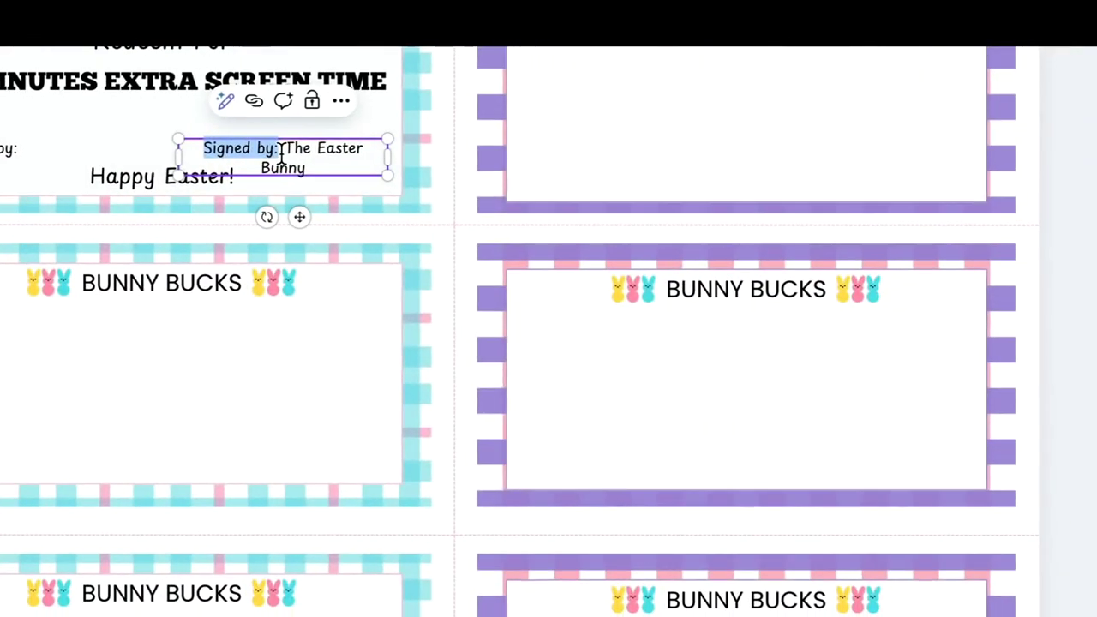
Shorten the signature line to "Signed by:" and duplicate its narrowed text box beside it, reading "The Easter Bunny"
click(286, 153)
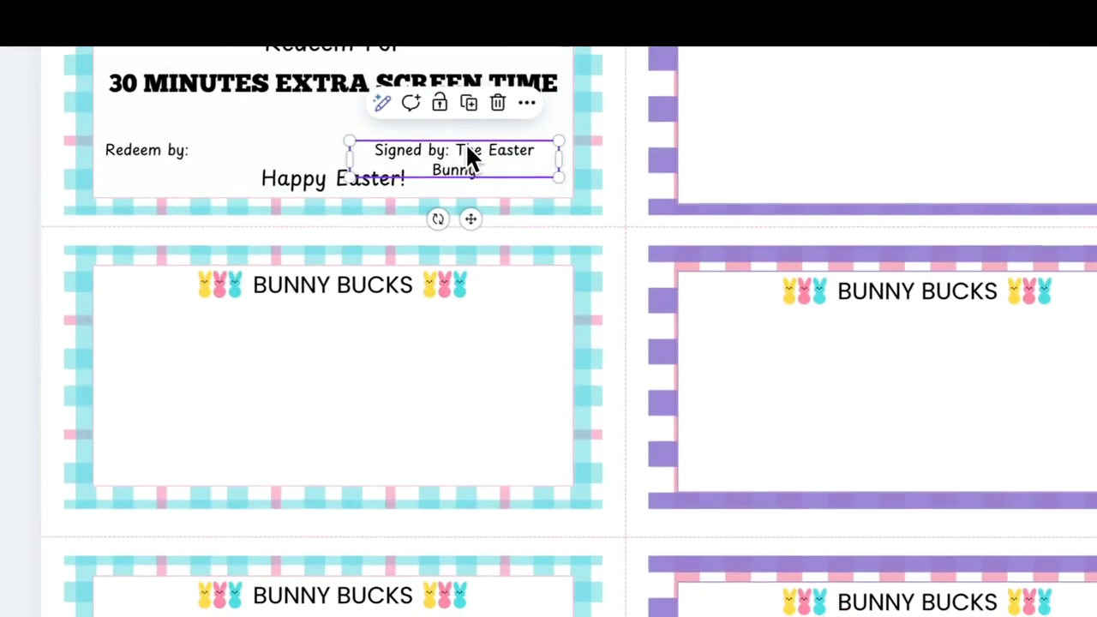
double_click(288, 147)
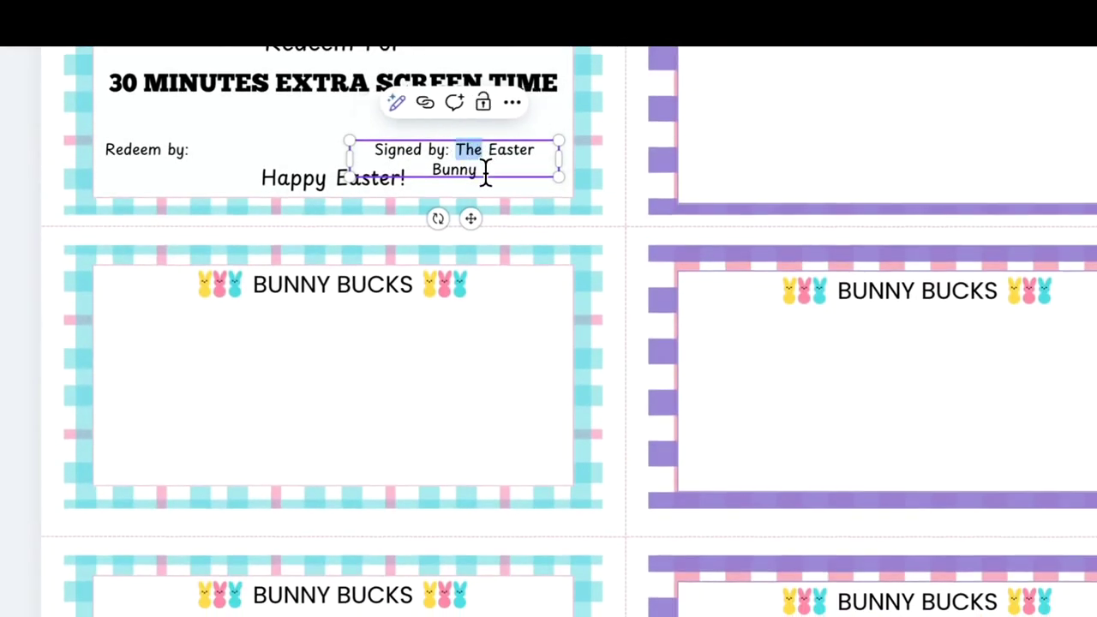
key(BackSpace)
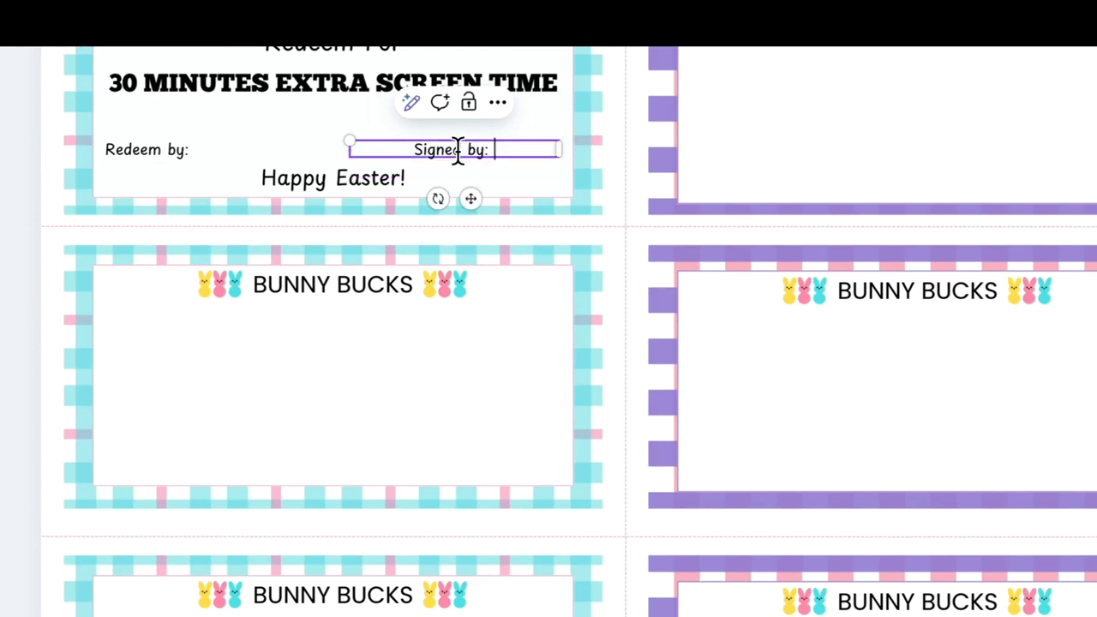
drag(559, 150, 502, 144)
key(ctrl+d)
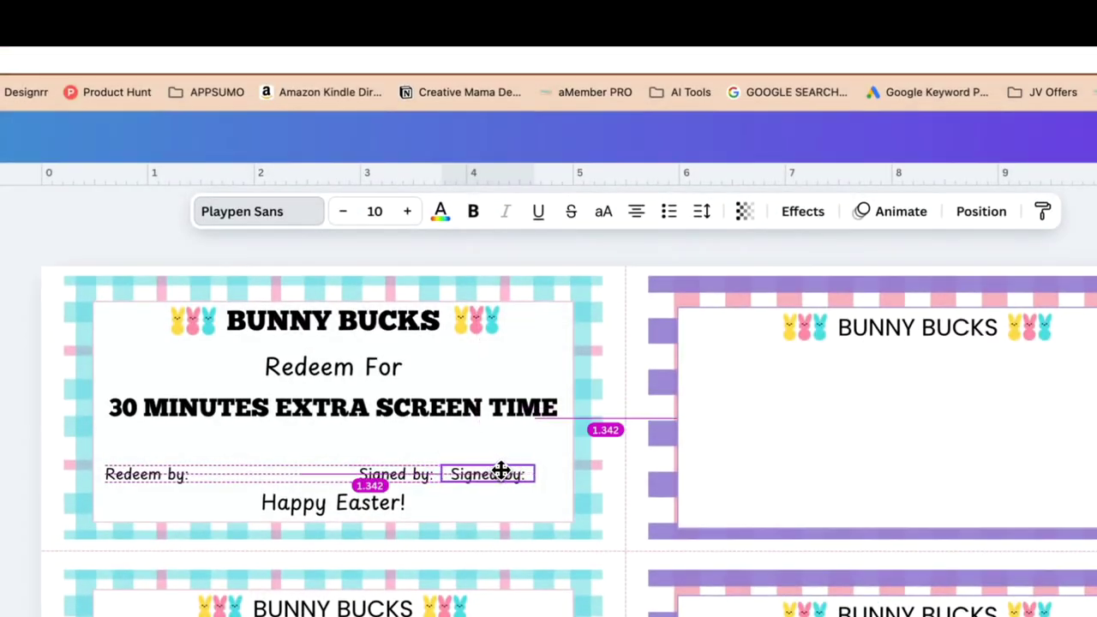
drag(501, 470, 497, 467)
double_click(493, 468)
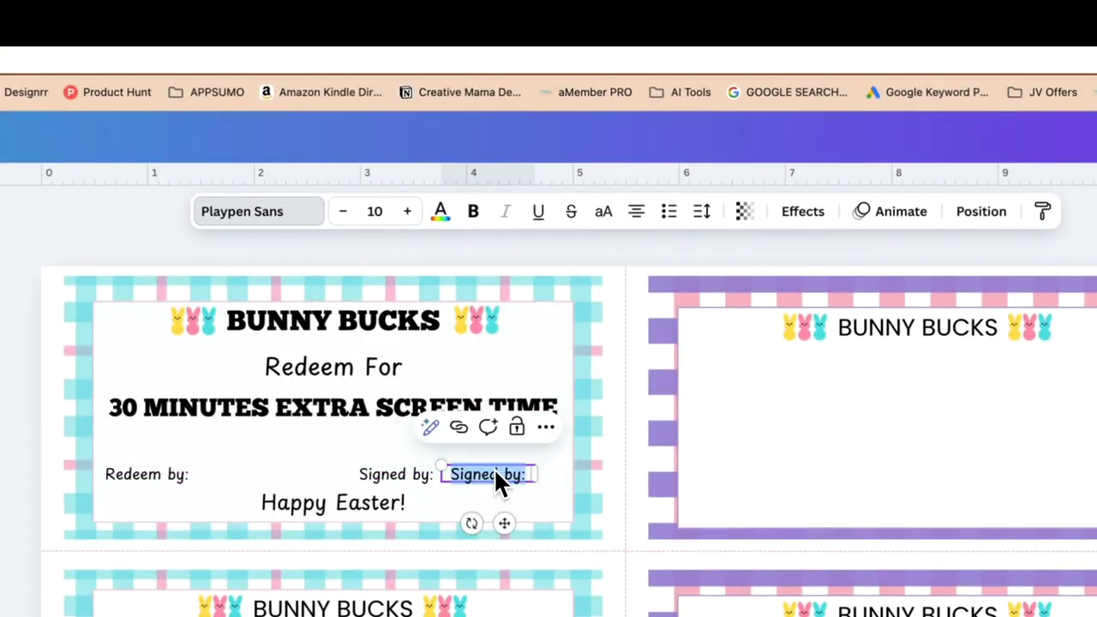
text(The Easter Bunny)
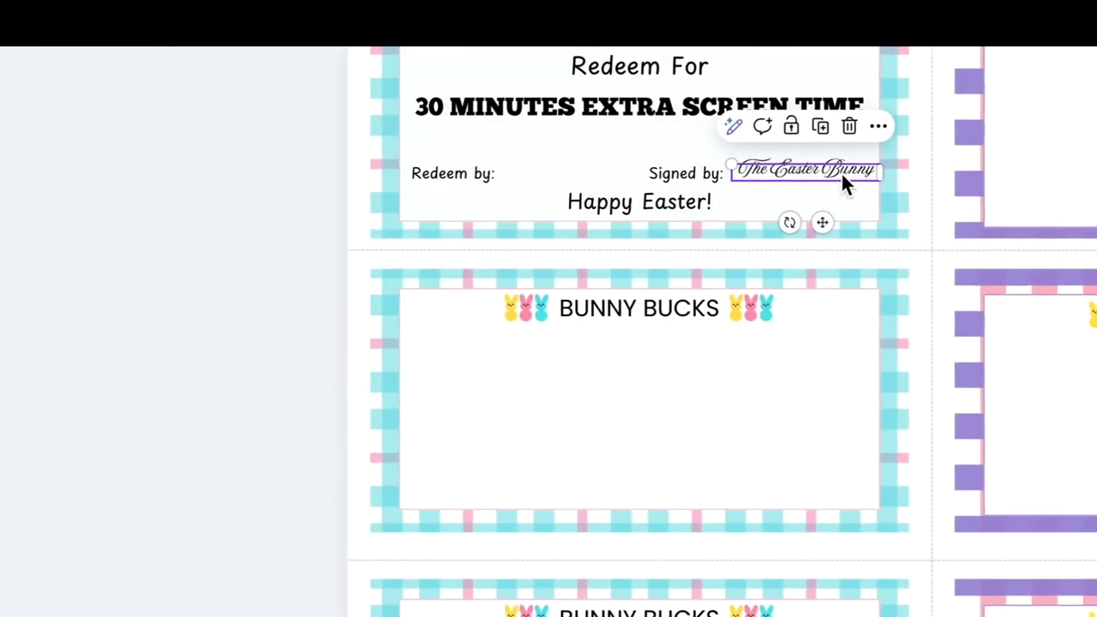
Try Feeling Passionate on "The Easter Bunny", keep it in Amoresa Aged and place "Signed by:" above it
drag(841, 173, 841, 181)
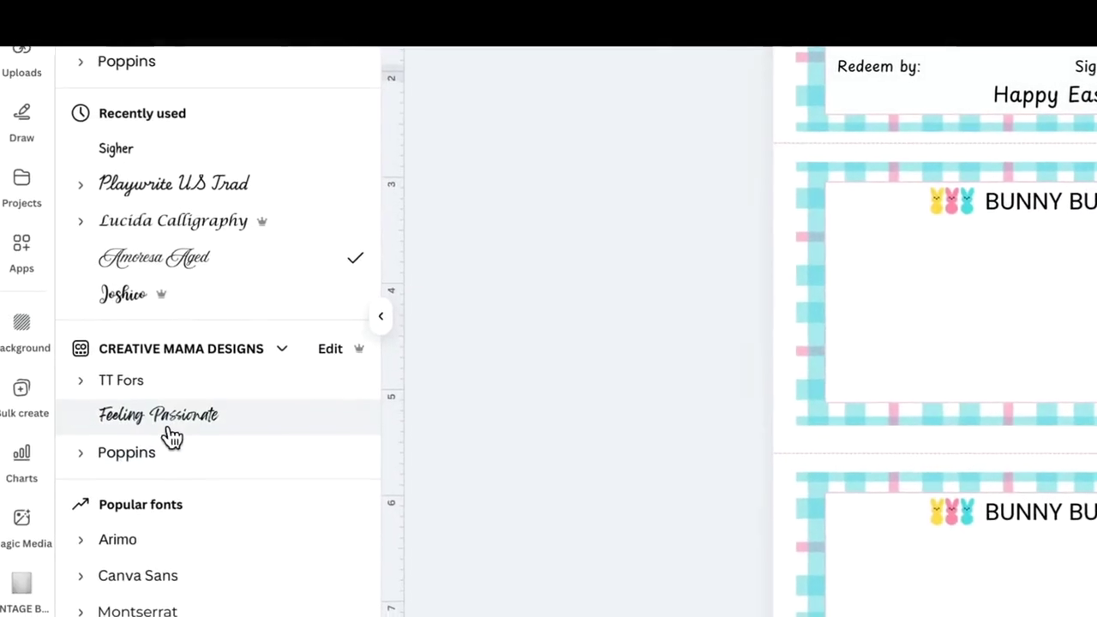
click(174, 426)
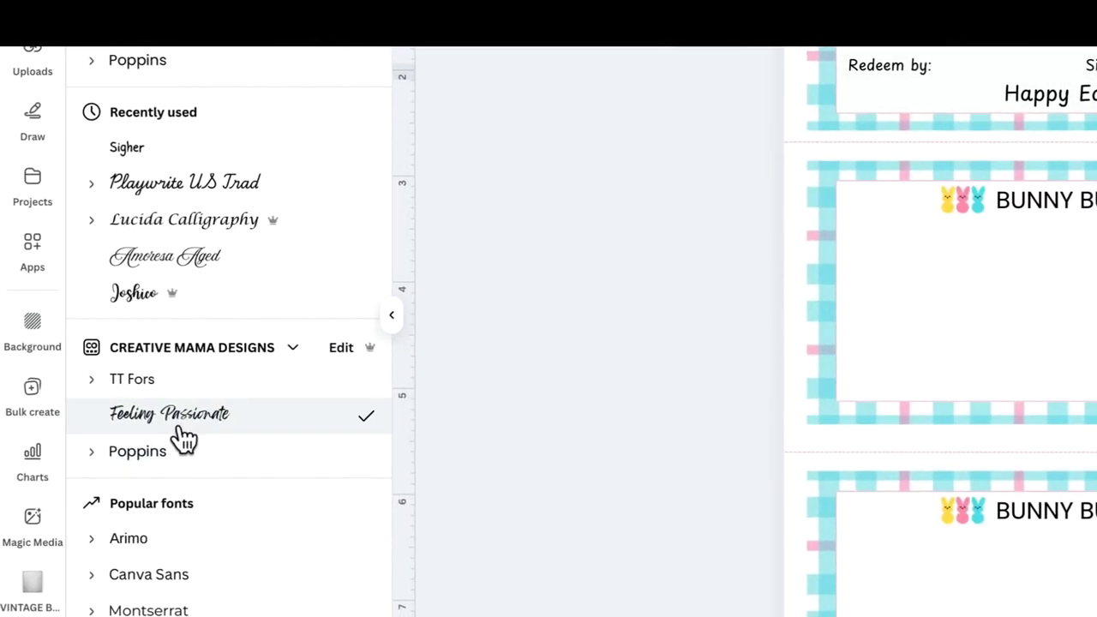
click(190, 372)
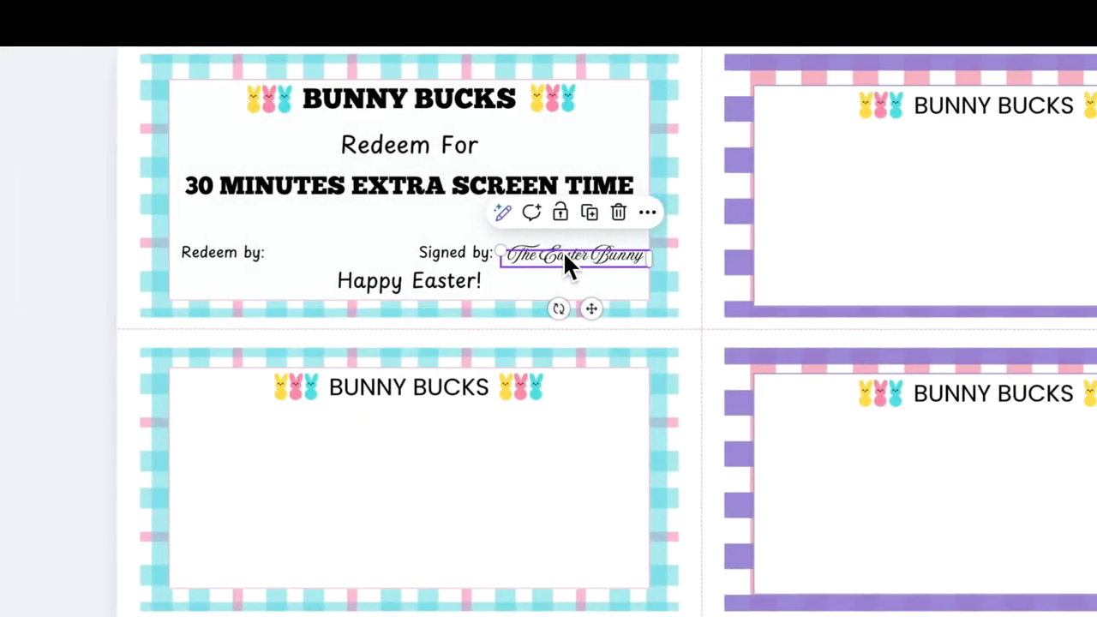
drag(443, 252, 559, 234)
Add date blanks to the first coupon's redemption line so it reads "Redeem by:__/__/__"
click(252, 253)
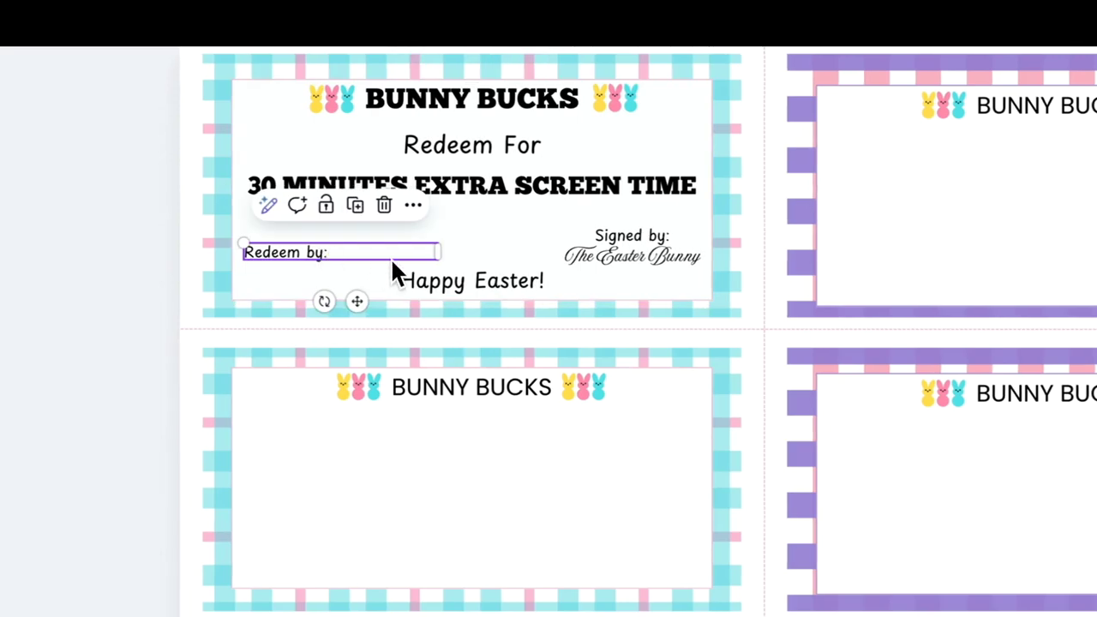
click(371, 250)
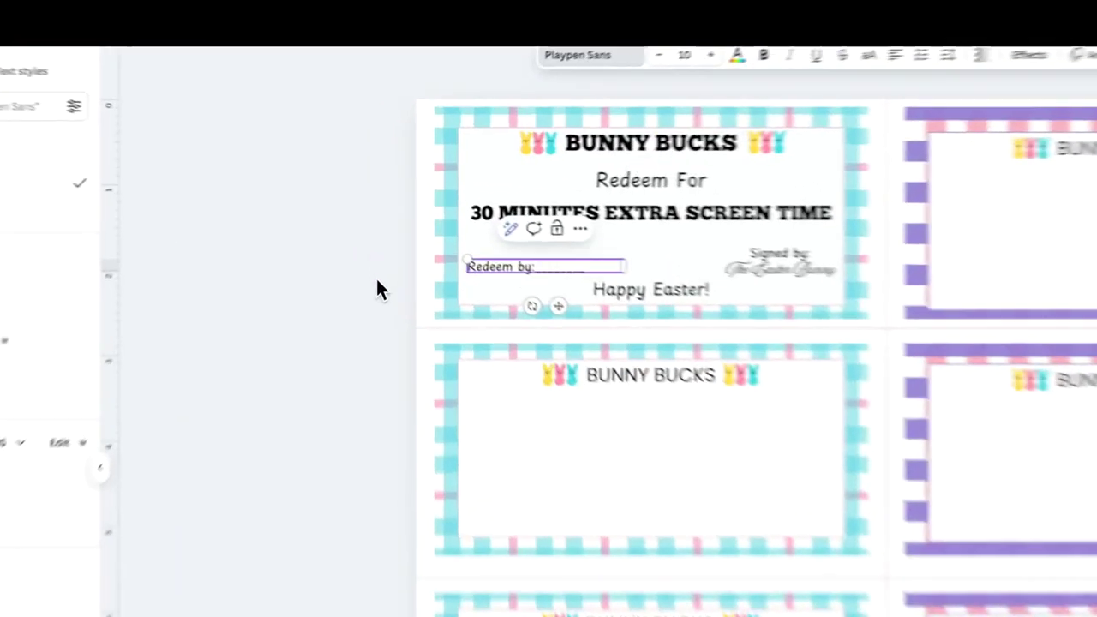
click(370, 237)
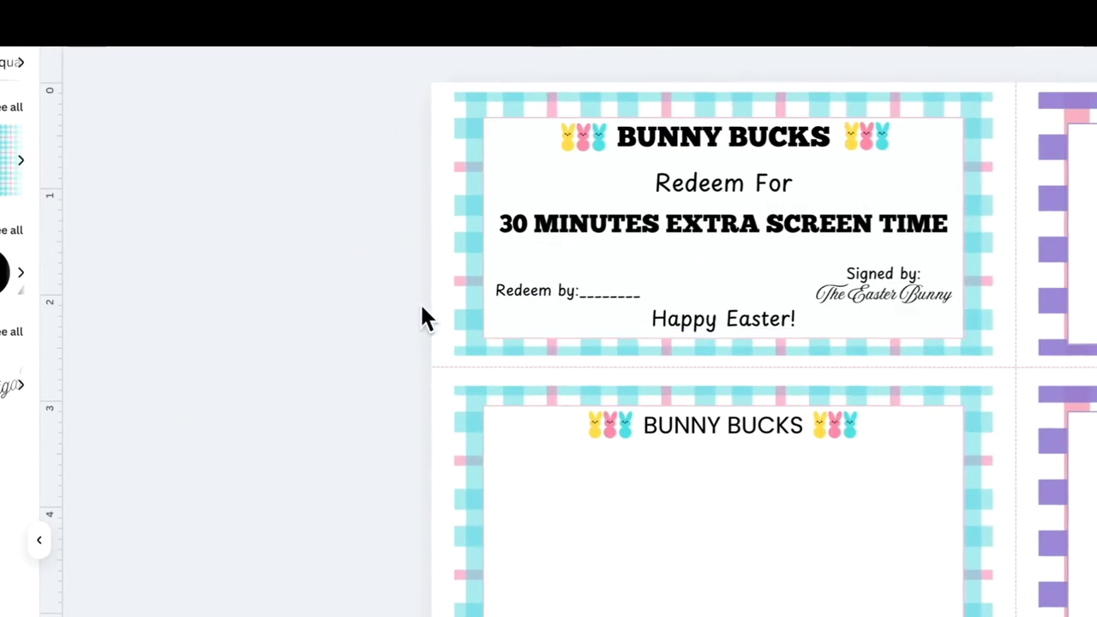
click(472, 231)
click(595, 298)
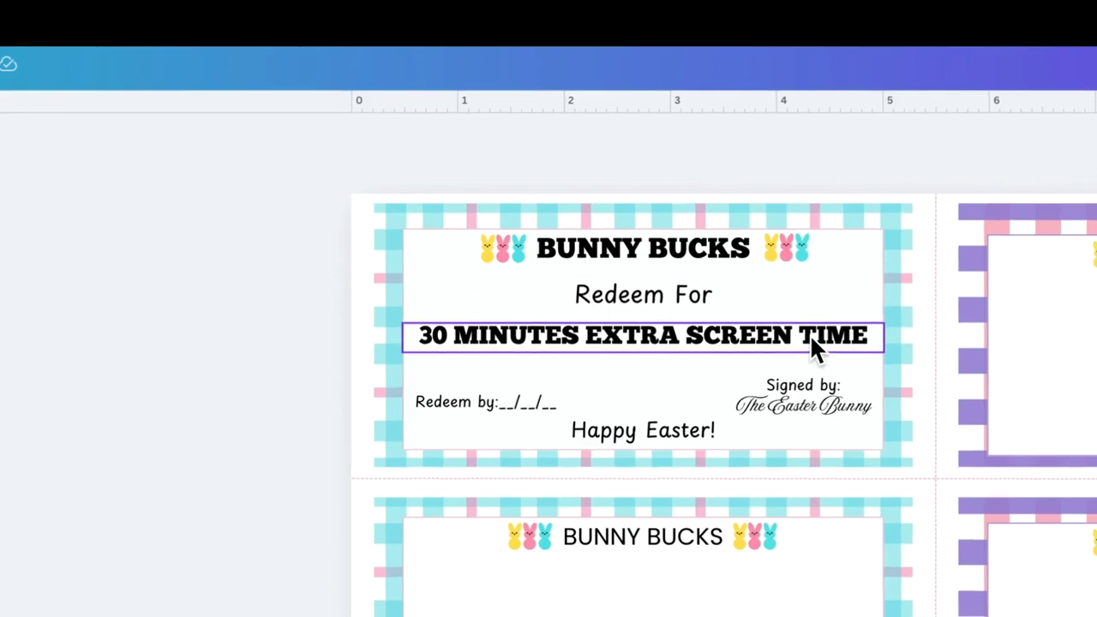
Style the first coupon's heading turquoise and pink and its reward text yellow, both outlined, with larger bunny graphics flanking the heading
click(811, 336)
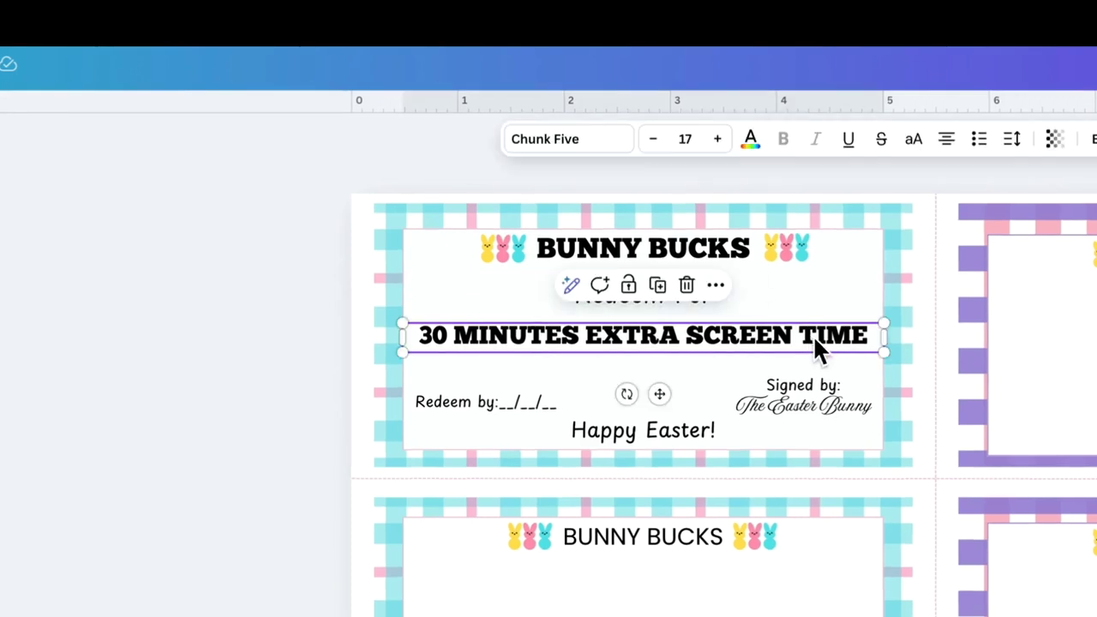
click(580, 254)
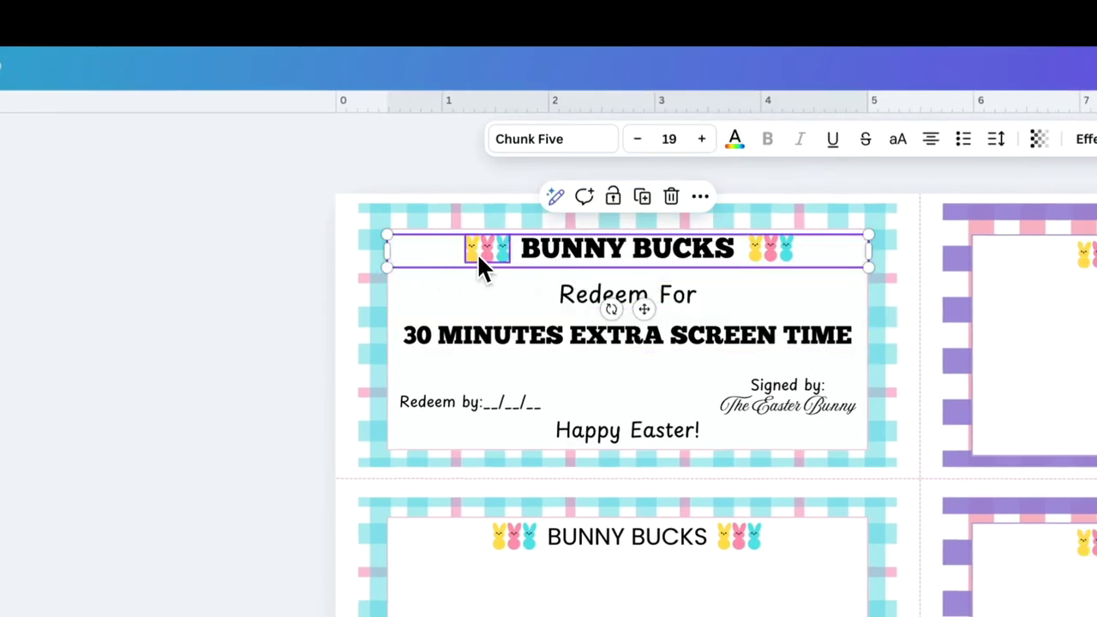
drag(476, 254, 479, 251)
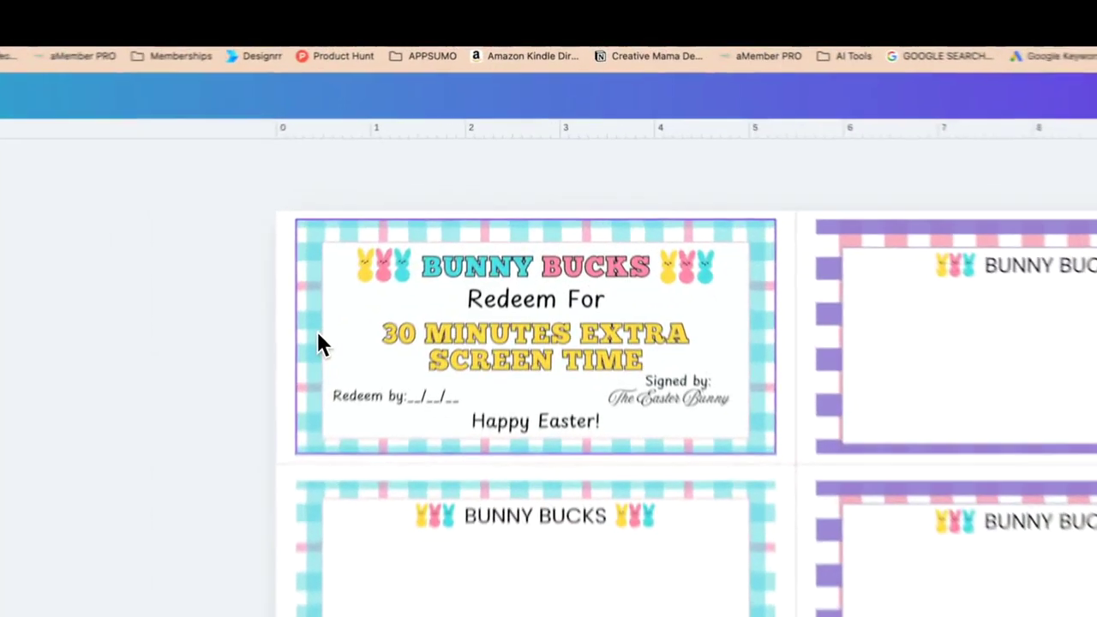
Delete the plain "BUNNY BUCKS" headings and their bunny graphics from the second and third turquoise-framed coupons
click(501, 189)
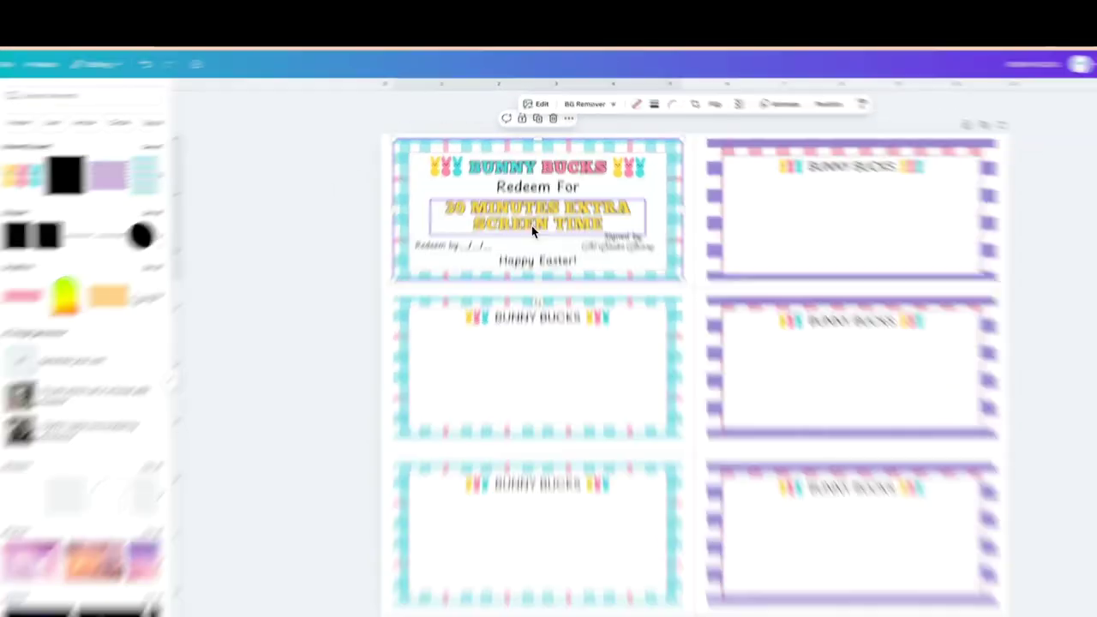
click(522, 409)
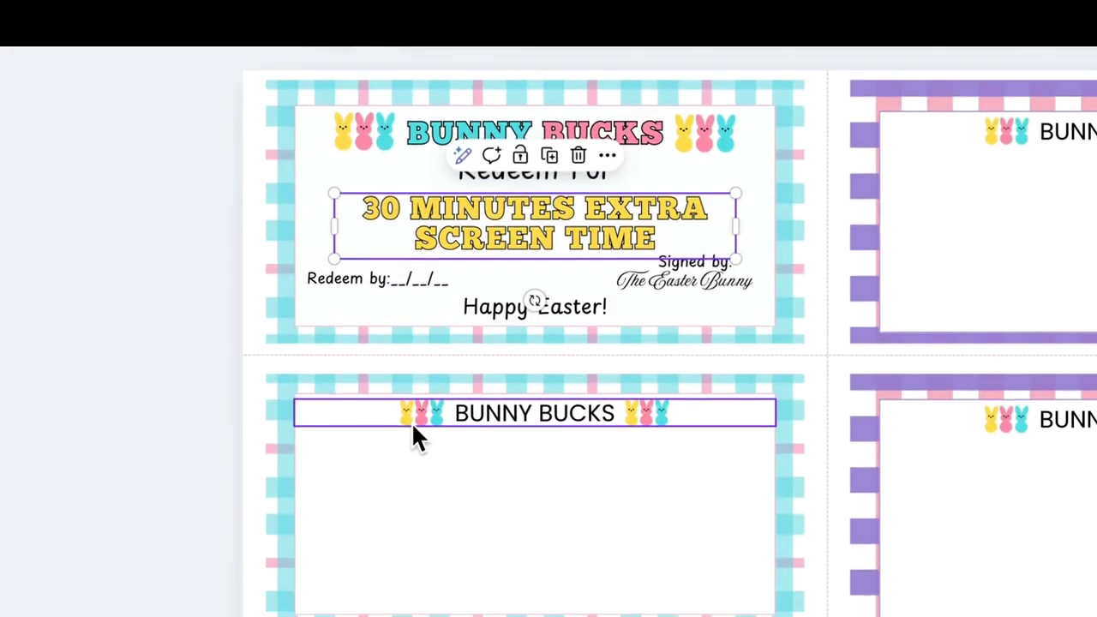
double_click(411, 592)
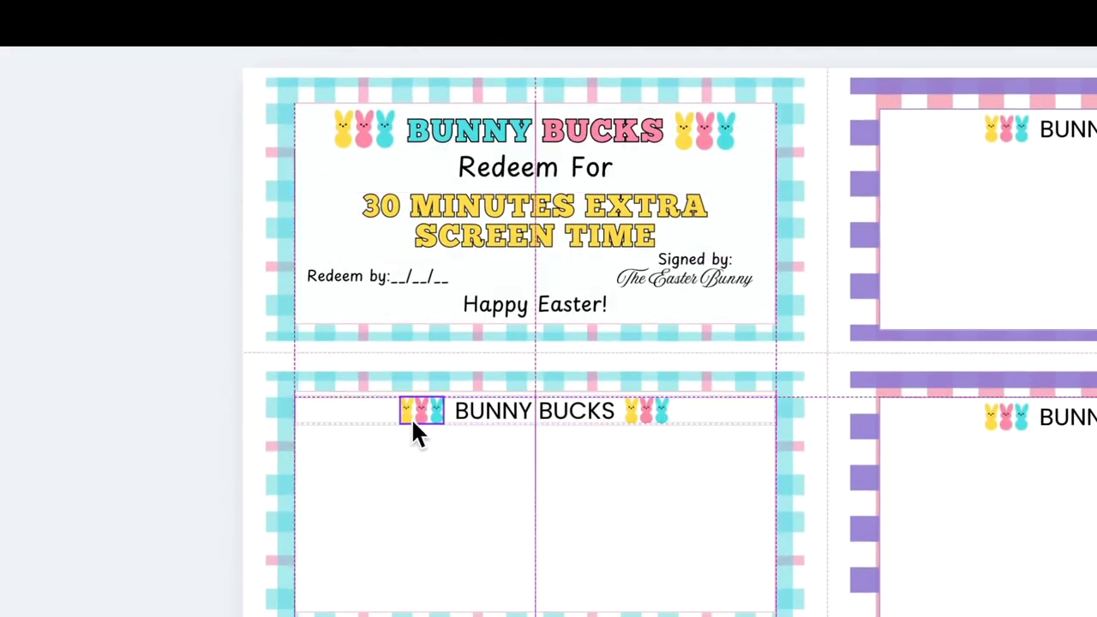
key(Delete)
key(Delete)
click(510, 468)
key(Delete)
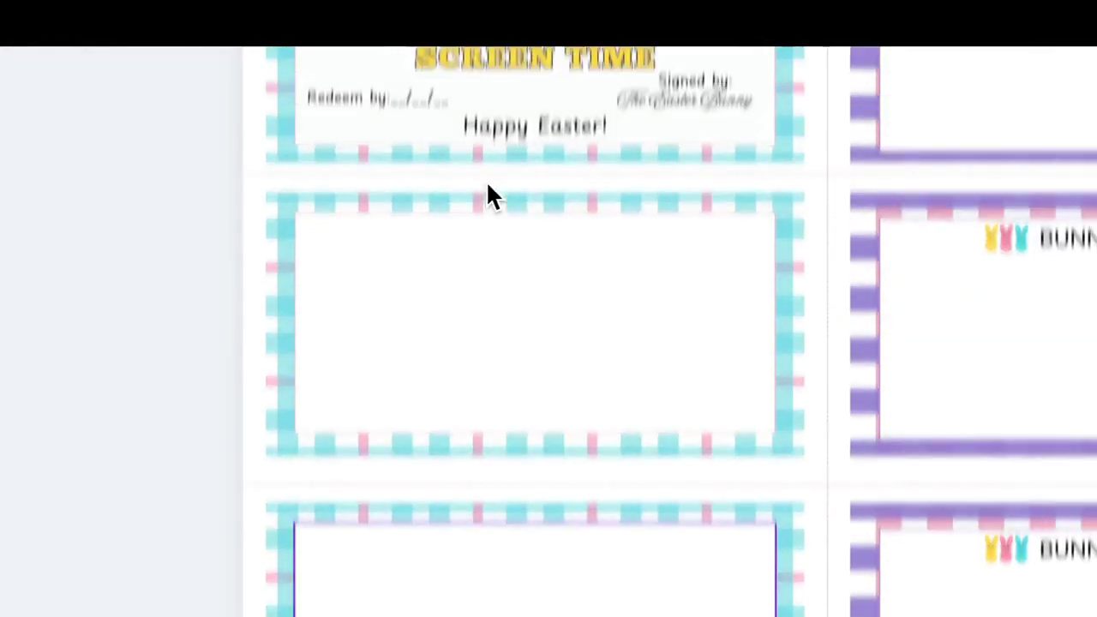
Group all of the first coupon's text lines and bunny graphics, leaving the plaid frame out
click(346, 174)
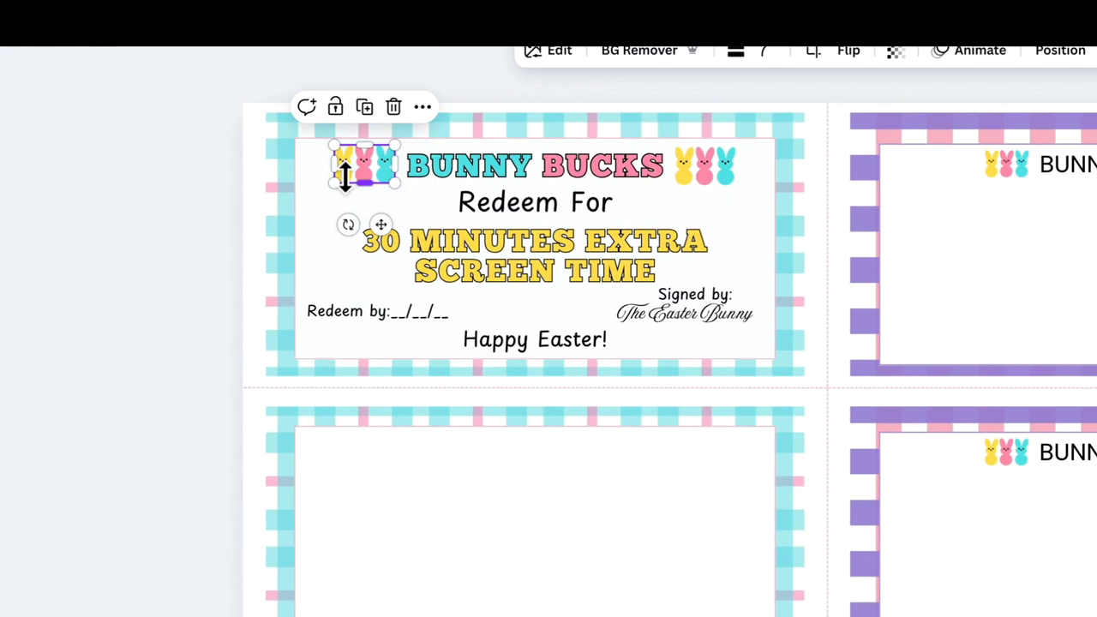
click(344, 176)
shift+click(419, 169)
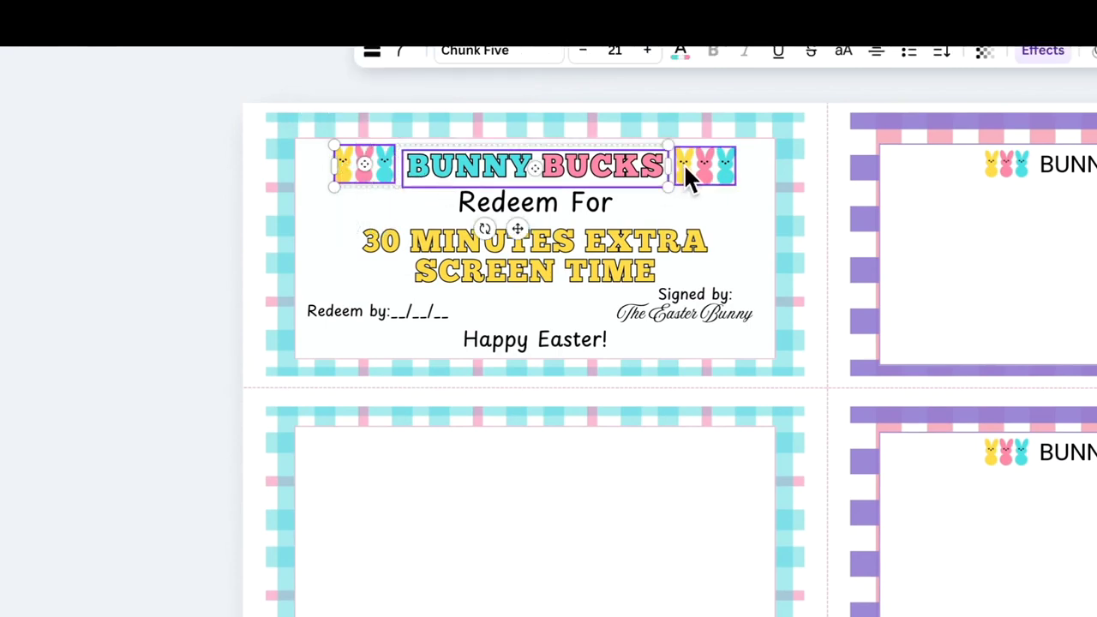
shift+click(703, 171)
shift+click(568, 211)
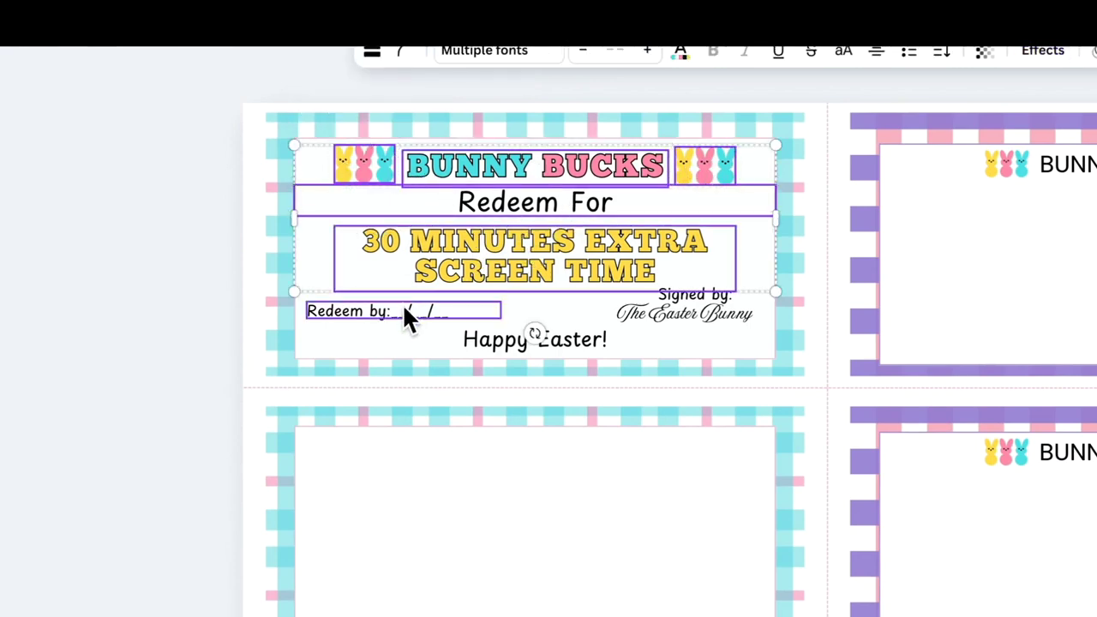
shift+click(500, 335)
shift+click(665, 312)
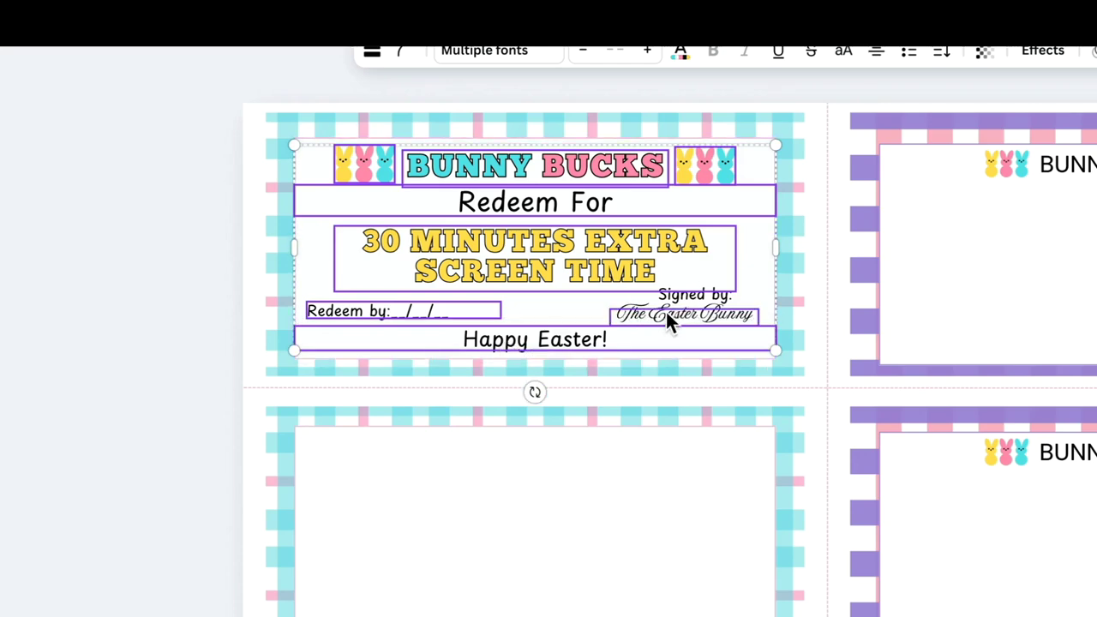
shift+click(677, 296)
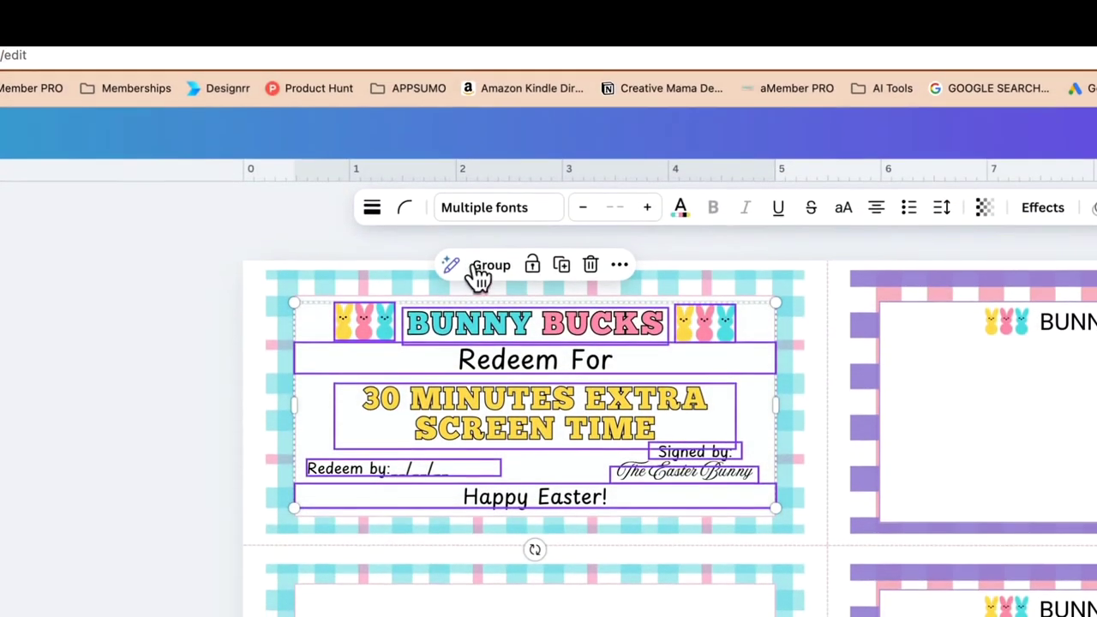
click(477, 110)
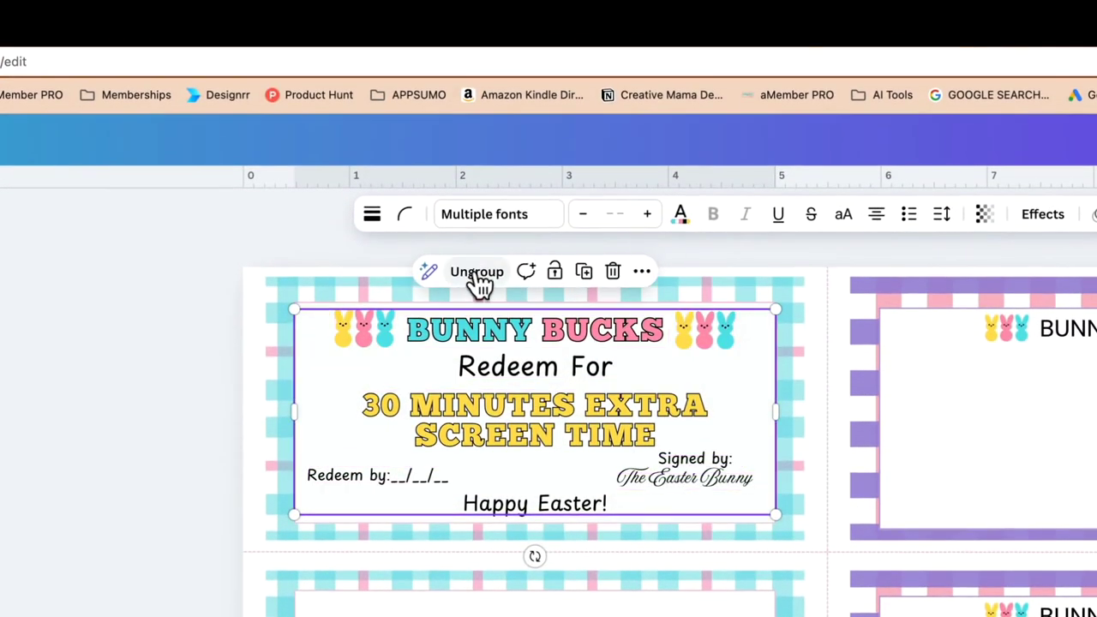
Duplicate the grouped coupon content and place copies inside the second and third turquoise frames
key(super+d)
drag(545, 443, 528, 154)
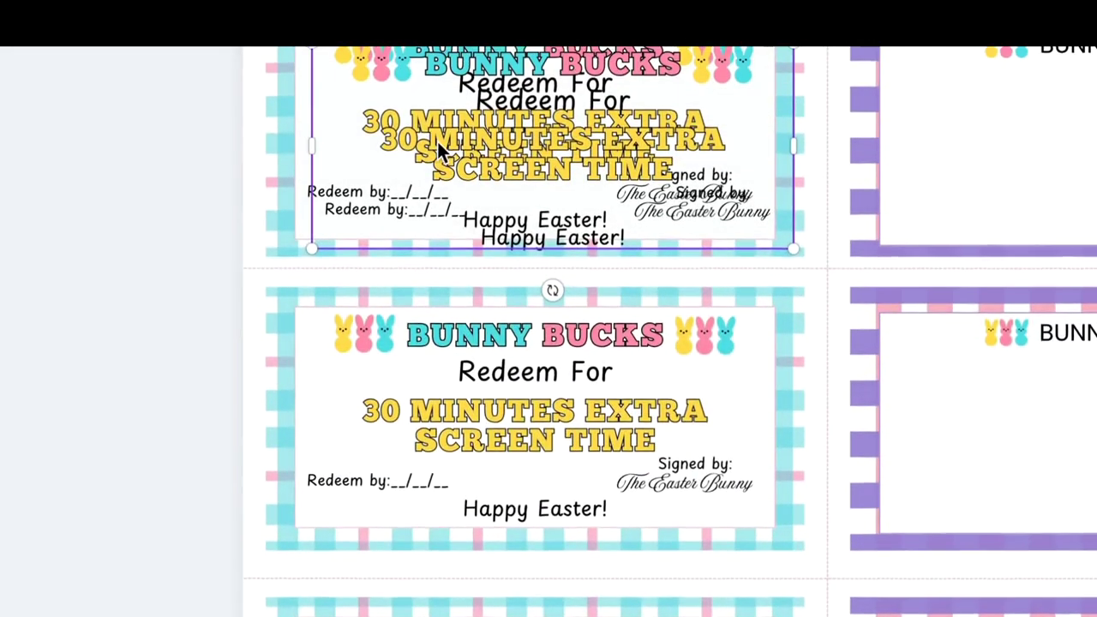
drag(437, 141, 423, 471)
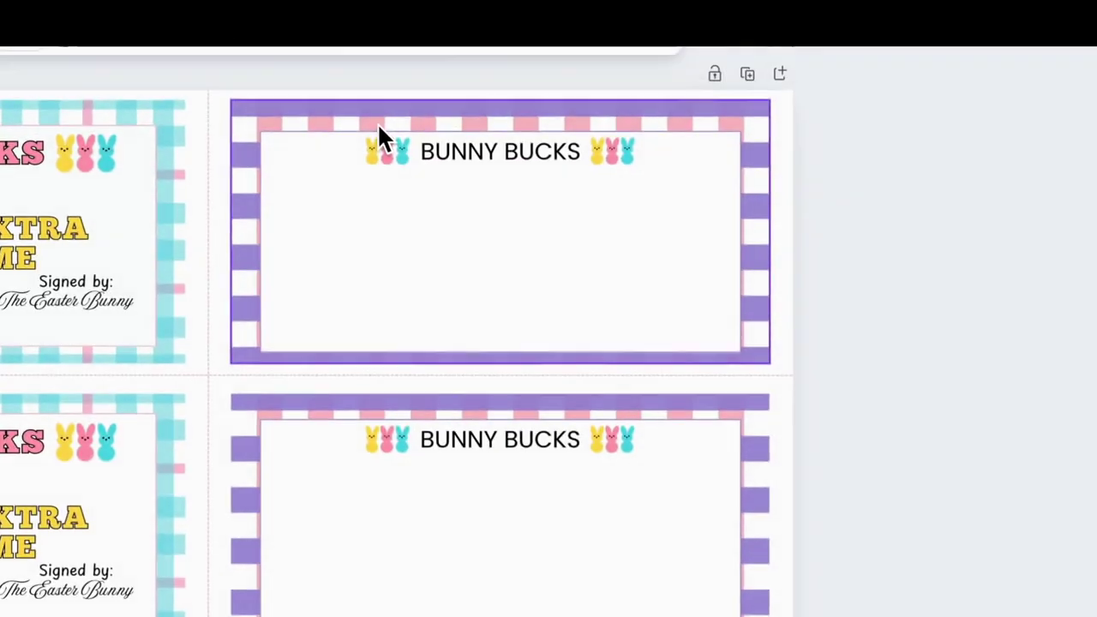
Delete the plain "BUNNY BUCKS" headings and their bunny graphics from the purple-framed coupons
click(975, 82)
click(976, 82)
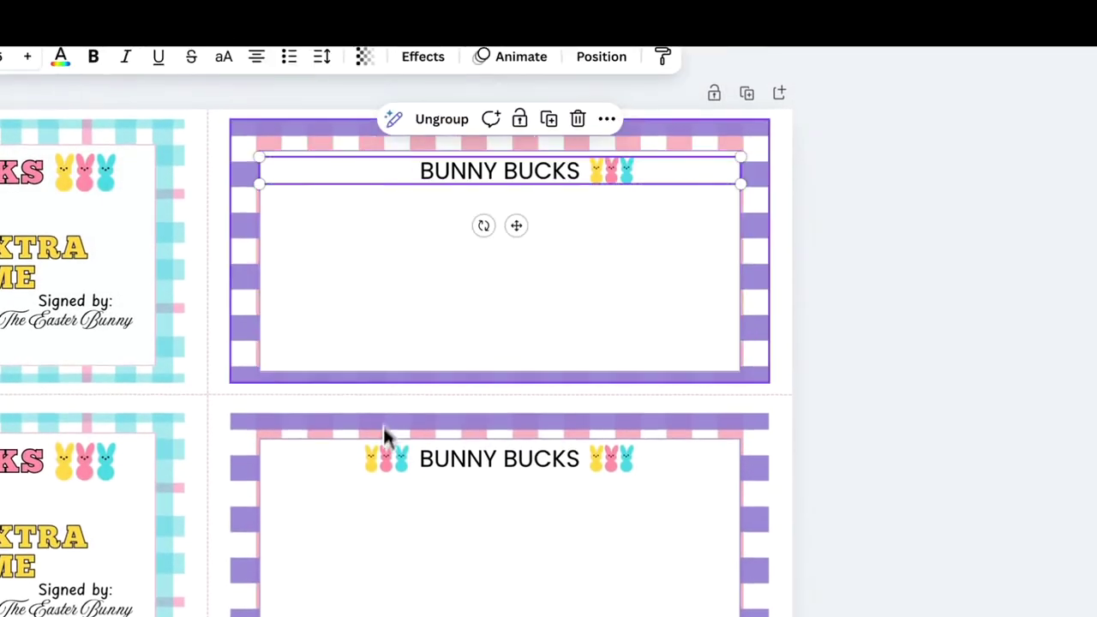
key(Delete)
key(Delete)
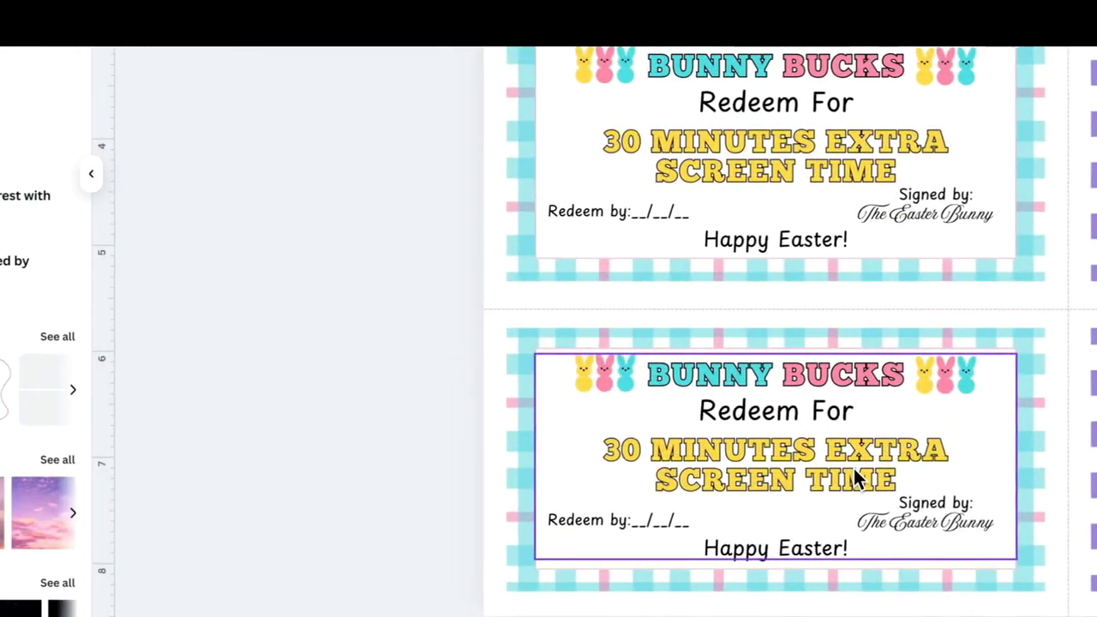
Duplicate the grouped content of all three turquoise-framed coupons and place the copies inside the three purple frames
click(861, 469)
shift+click(732, 243)
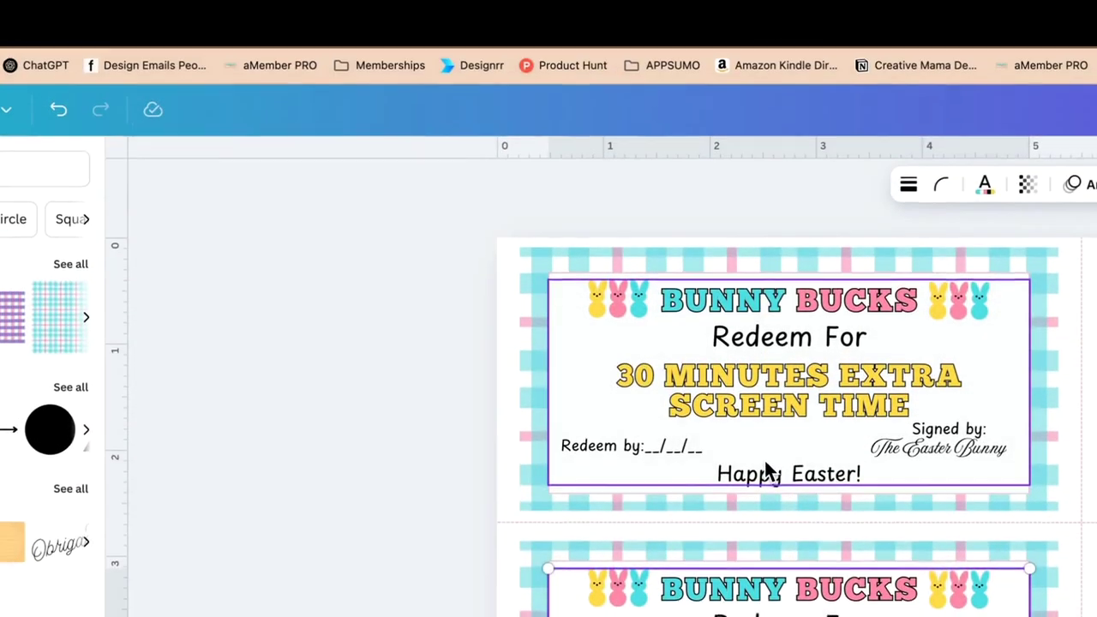
shift+click(767, 470)
key(super+d)
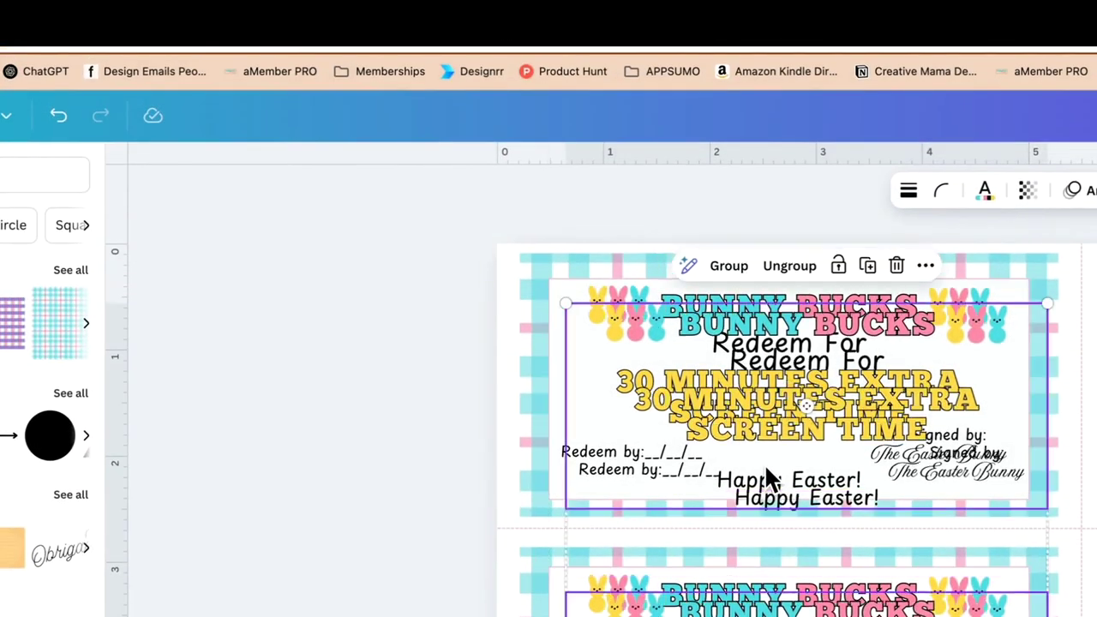
drag(767, 469, 807, 471)
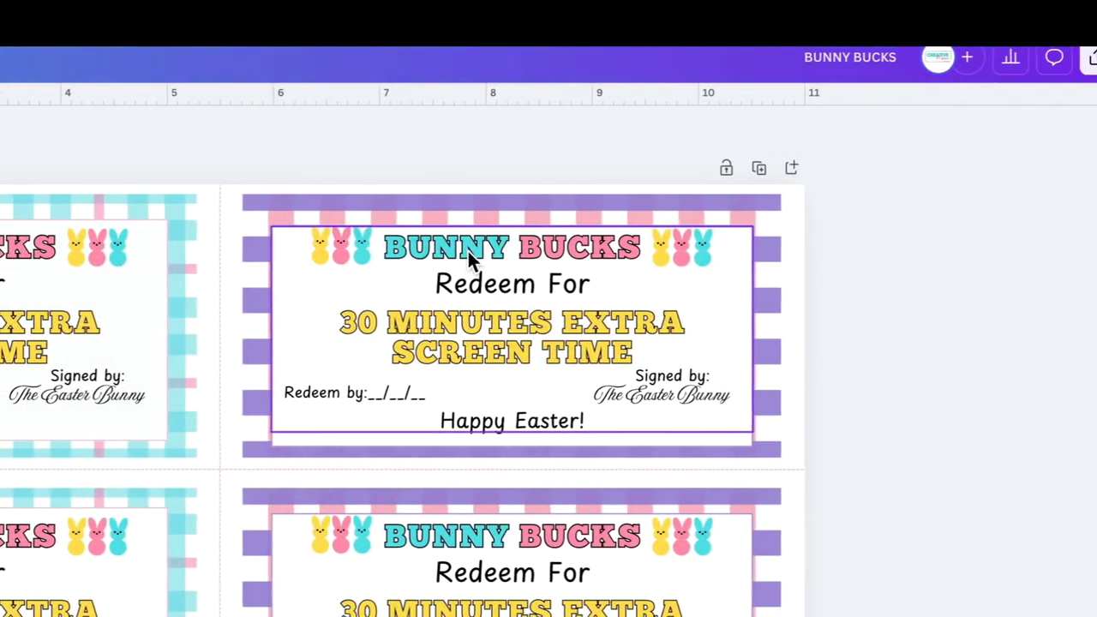
click(756, 249)
click(756, 249)
click(799, 247)
Recolor the word "BUNNY" in the purple-framed coupons' headings with the purple from the plaid frame's photo colors
double_click(471, 244)
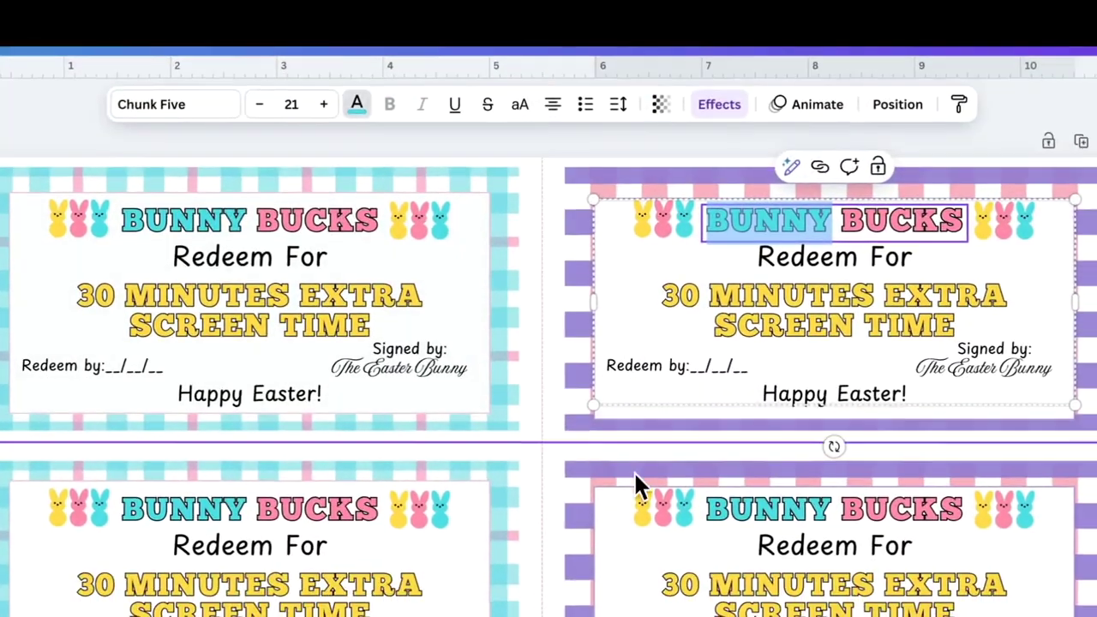
click(369, 189)
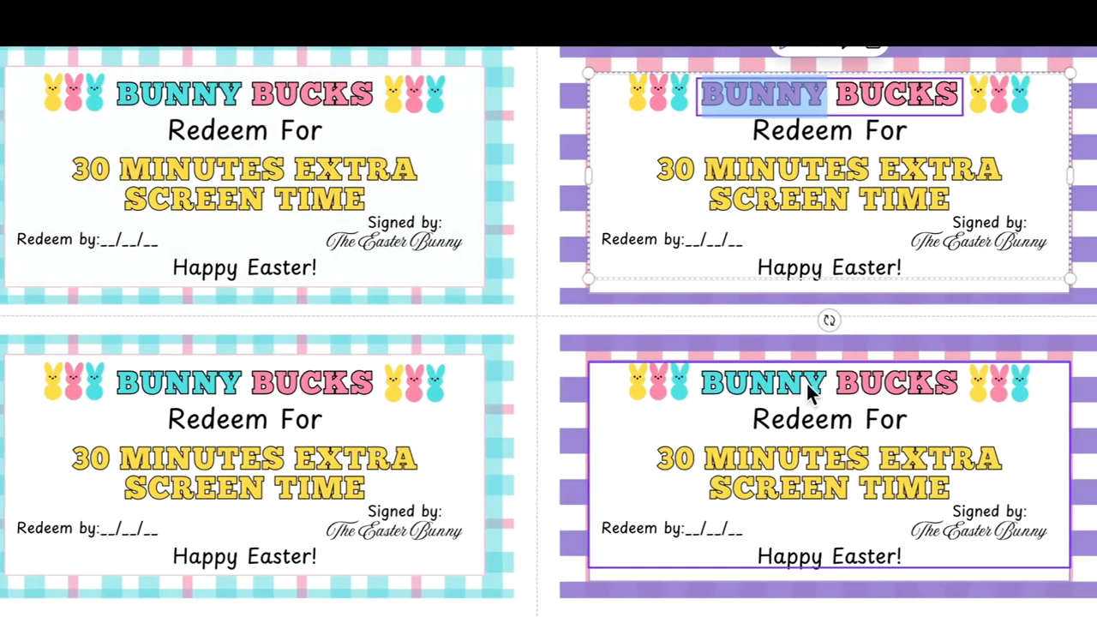
double_click(806, 381)
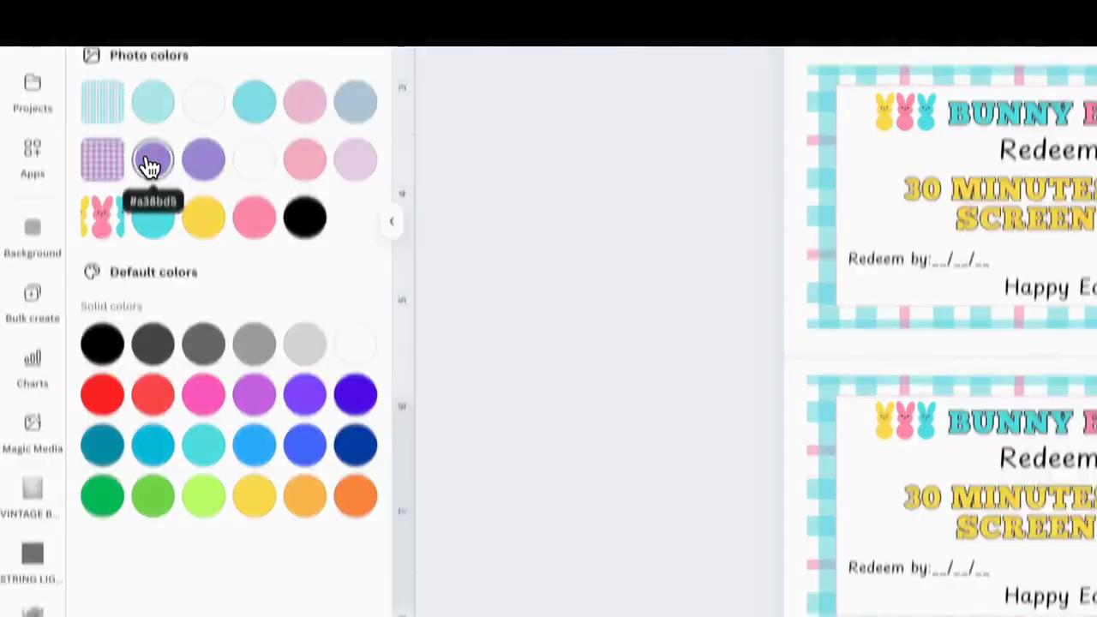
click(147, 159)
click(1001, 324)
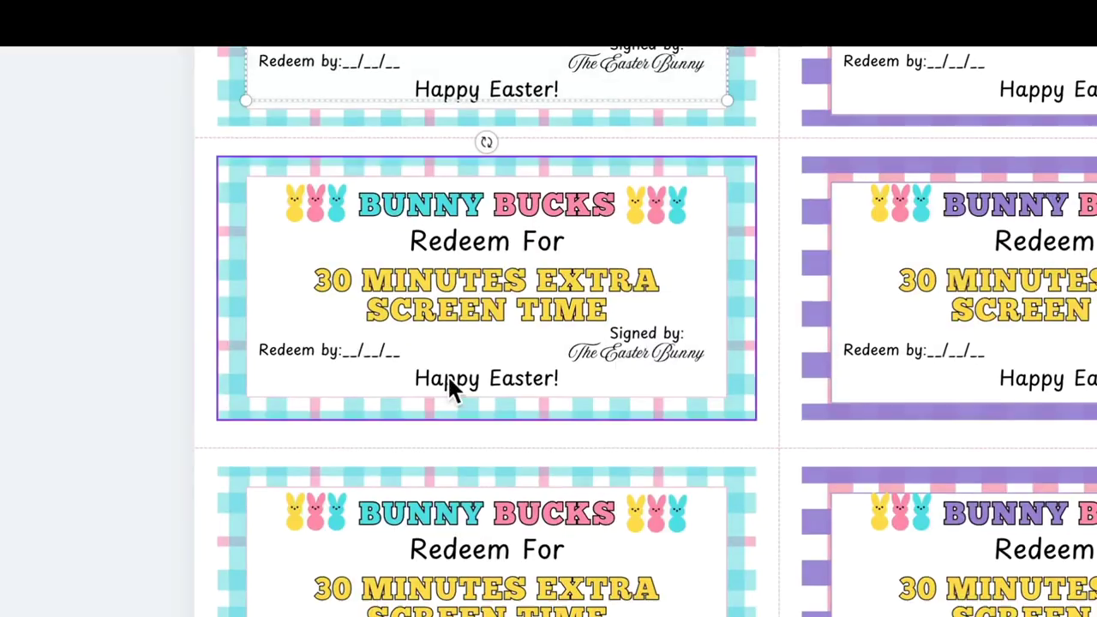
Change the second turquoise coupon's reward text to "CINEMA TRIP" and the third's to "PICNIC IN THE PARK"
click(426, 308)
double_click(426, 306)
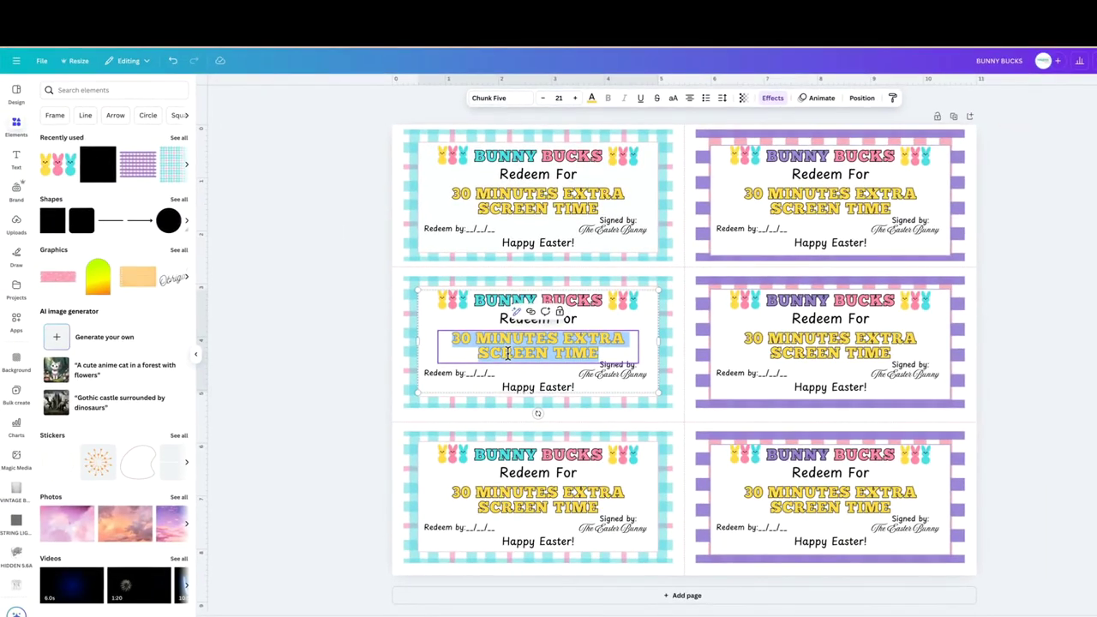
text(CINEMA TRIP)
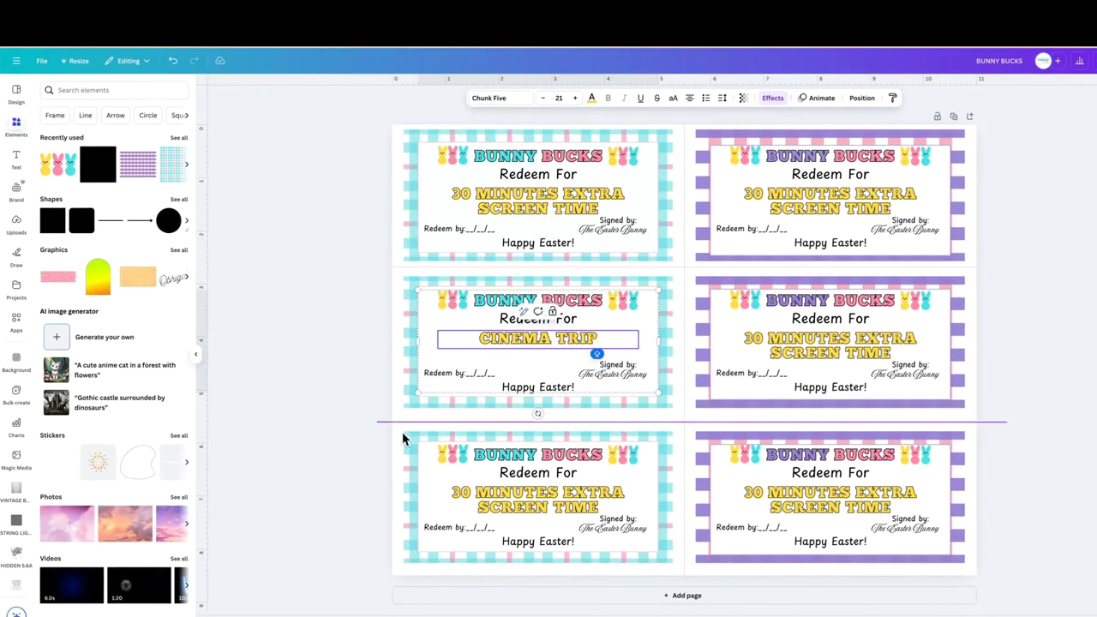
click(517, 504)
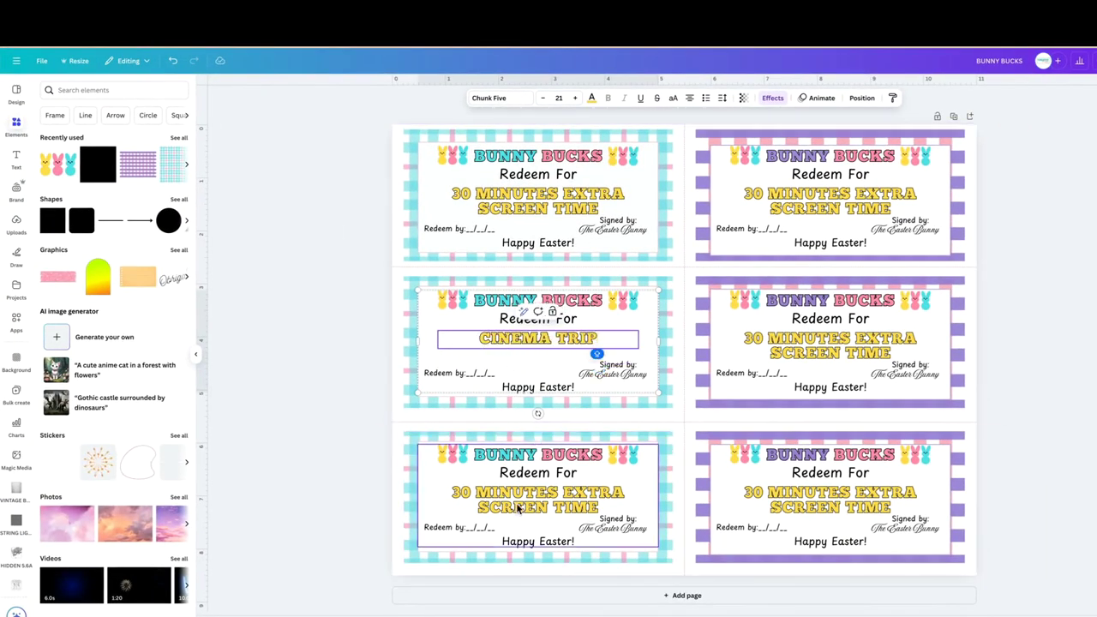
double_click(518, 504)
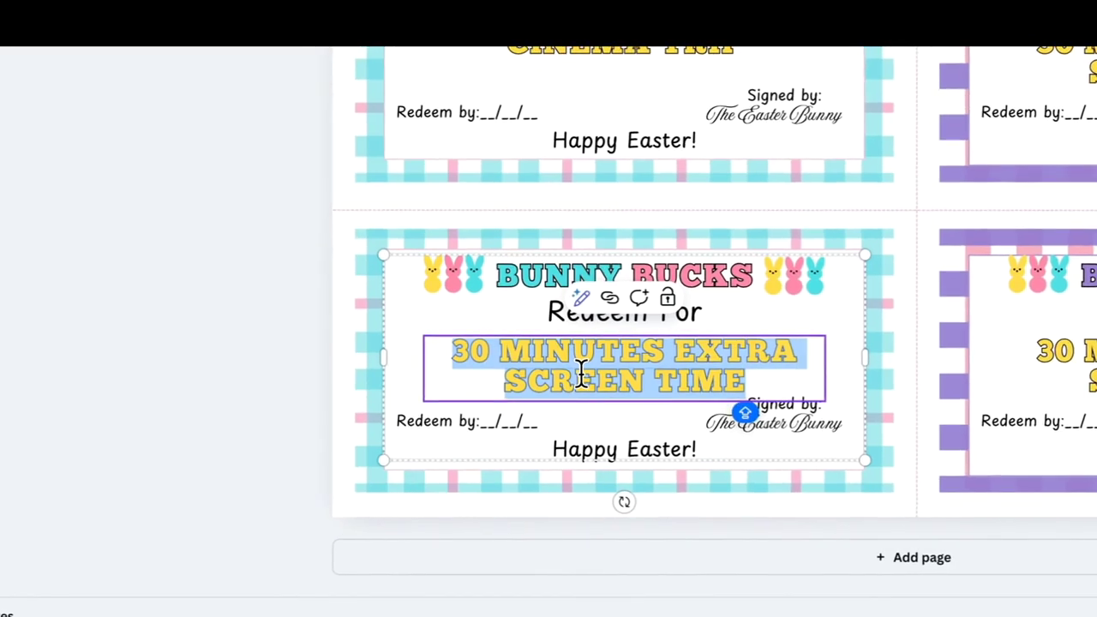
text(PICNIC IN THE P)
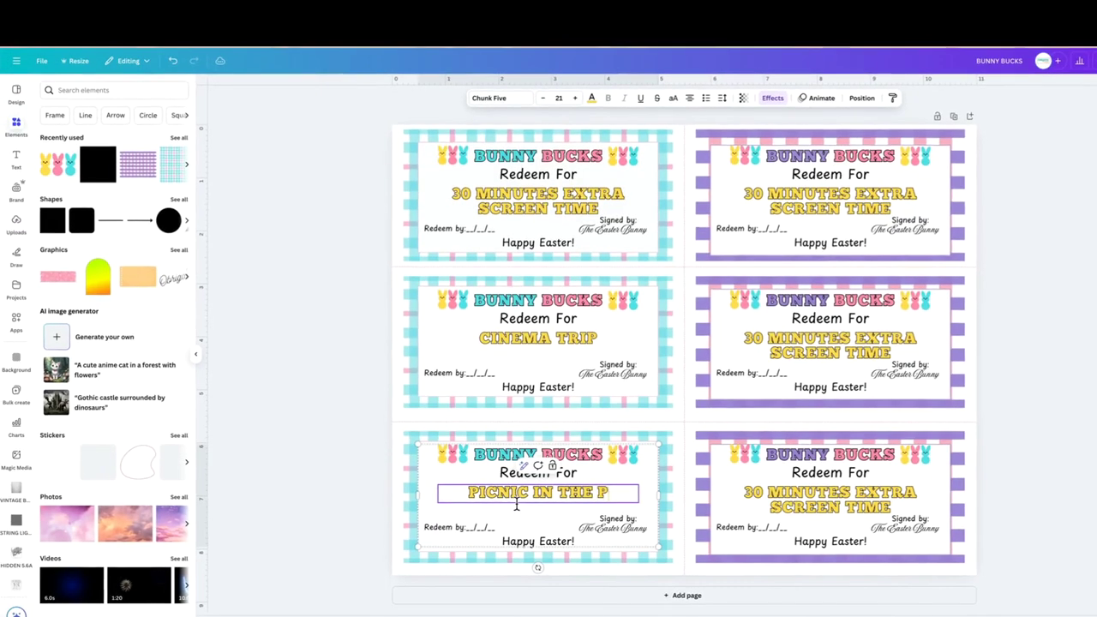
text(ARK)
Replace the reward text on the third purple-framed coupon with "A TRIP TO THE ICE CREAM PARLOUR"
click(795, 496)
double_click(795, 496)
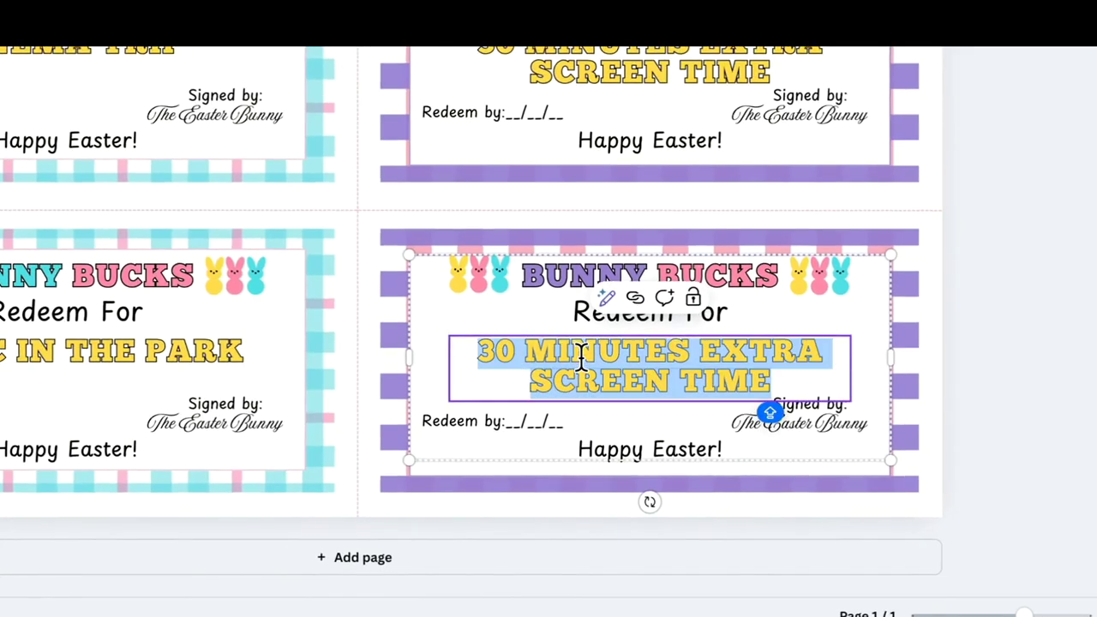
text(A TRI)
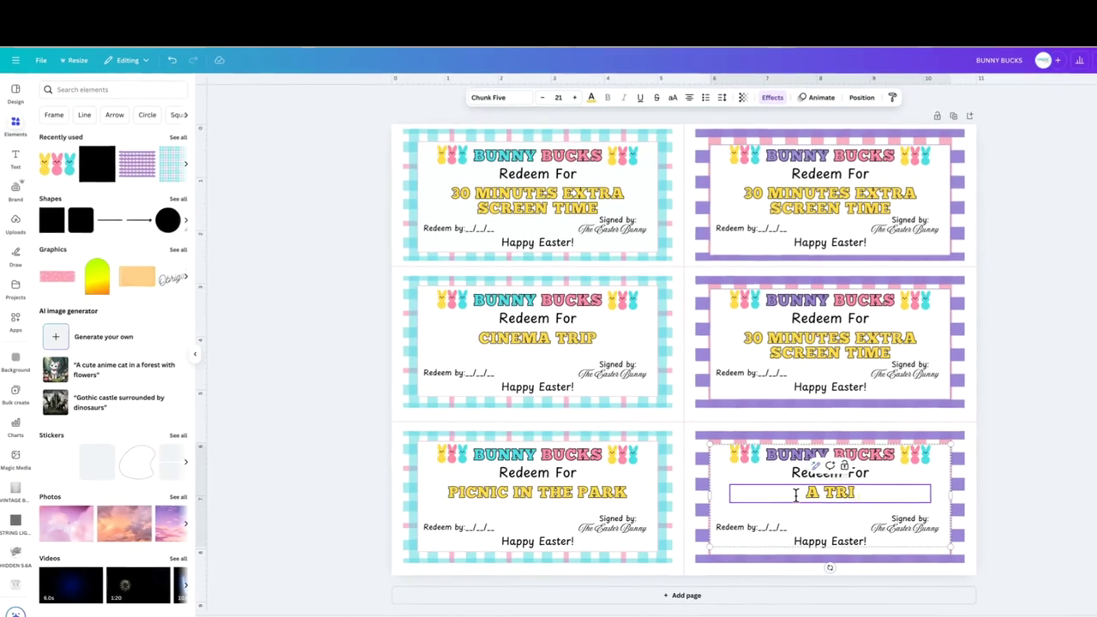
text(P TO THE ICE CREAM PARLOUR)
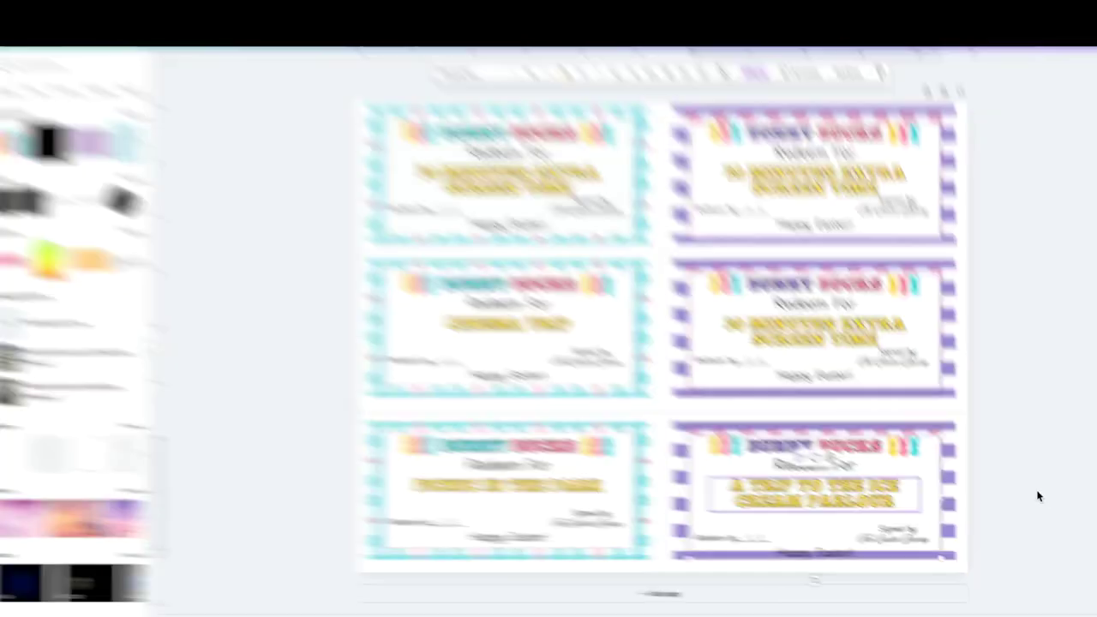
Ungroup the ice cream parlour coupon's content and move its date, signature and "Happy Easter!" lines up within the white area
click(1041, 498)
click(717, 375)
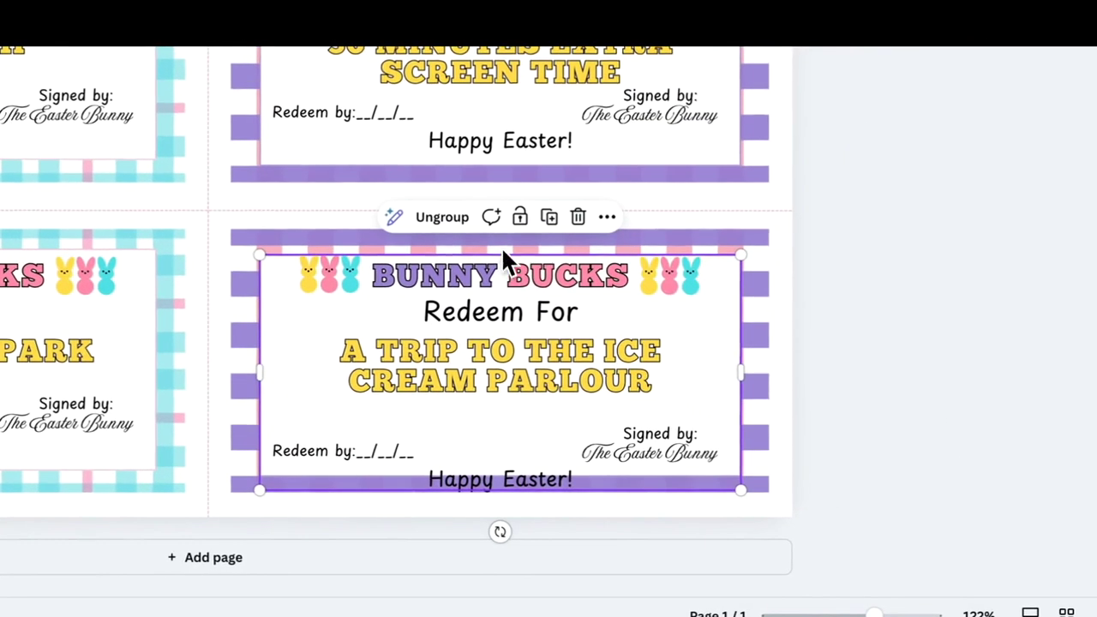
click(473, 242)
click(867, 454)
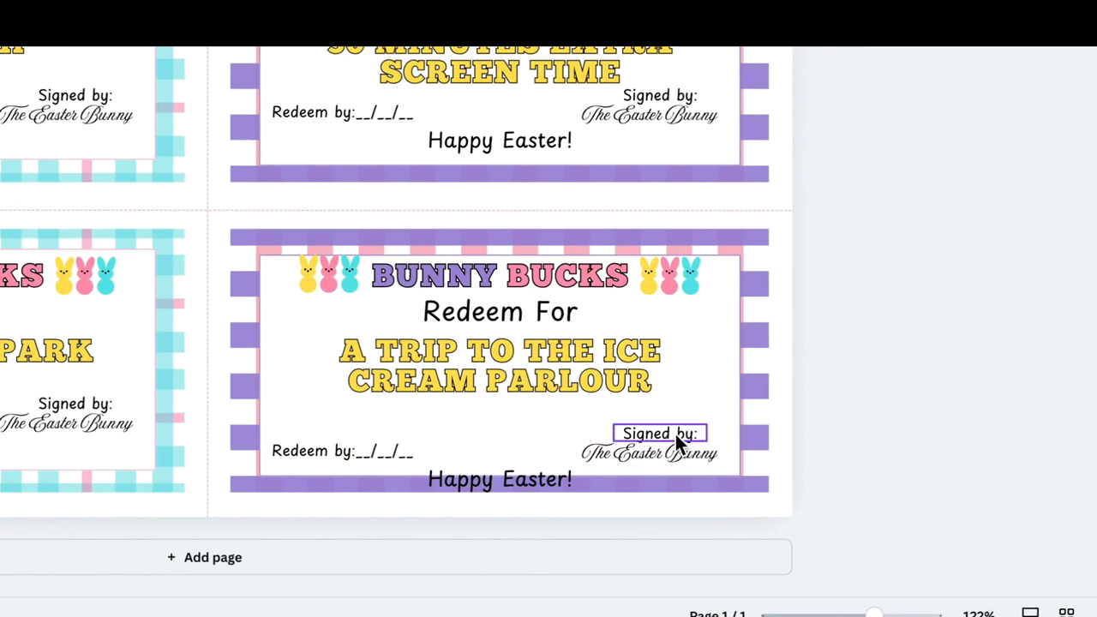
drag(675, 434, 676, 444)
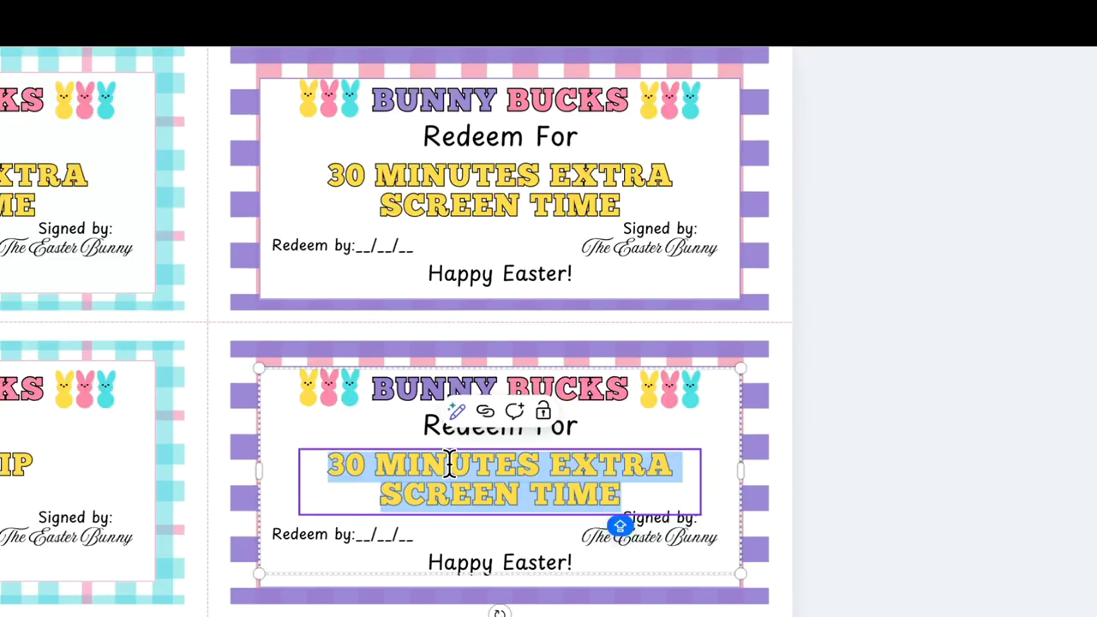
Change the second purple coupon's reward text to "A TRIP TO THE ZOO" and the first purple coupon's to "A MOVIE NIGHT"
text(A TRIP TO THE )
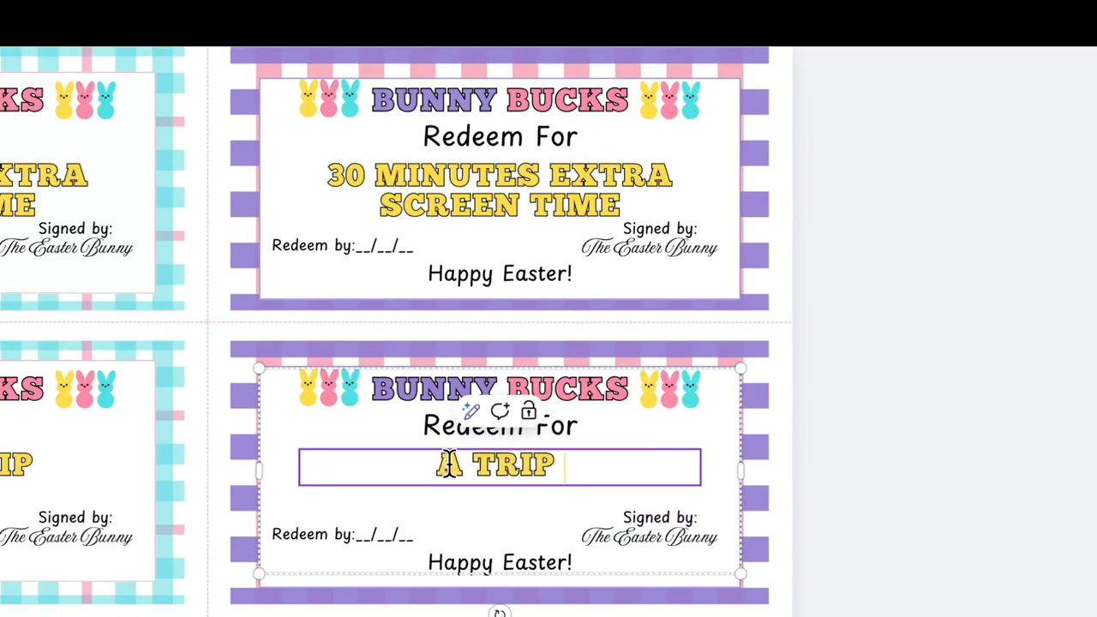
text(ZOO)
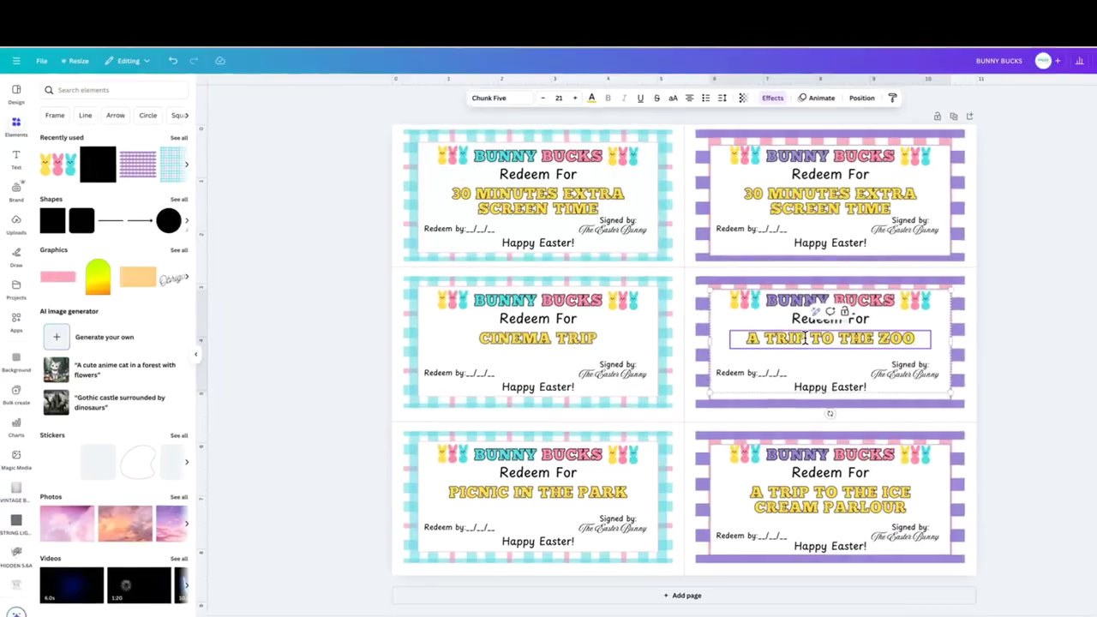
drag(329, 175, 524, 184)
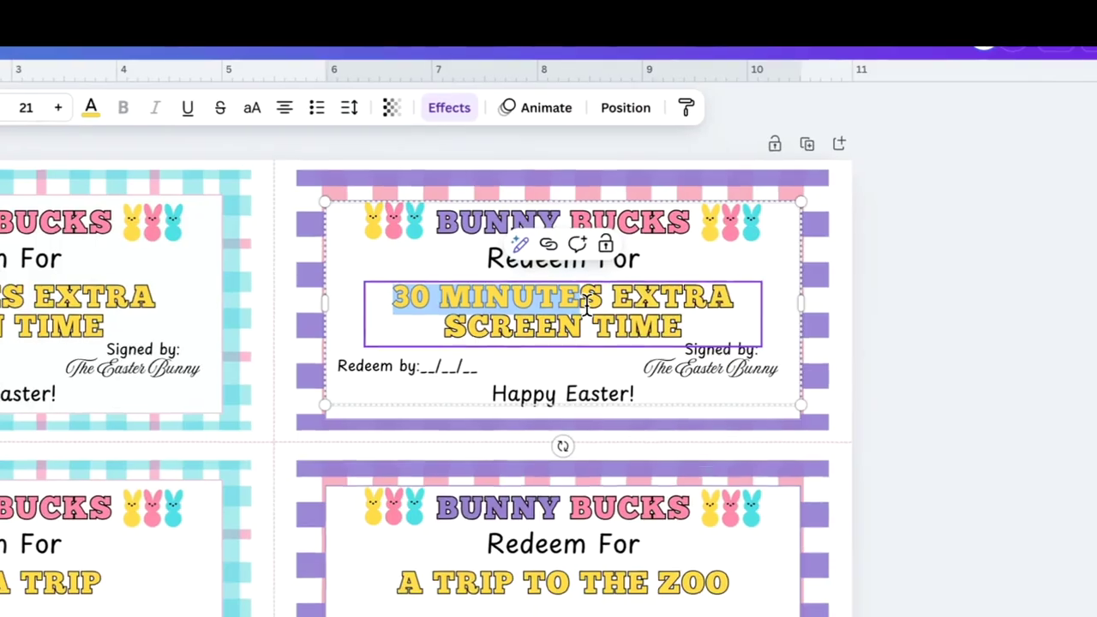
triple_click(587, 305)
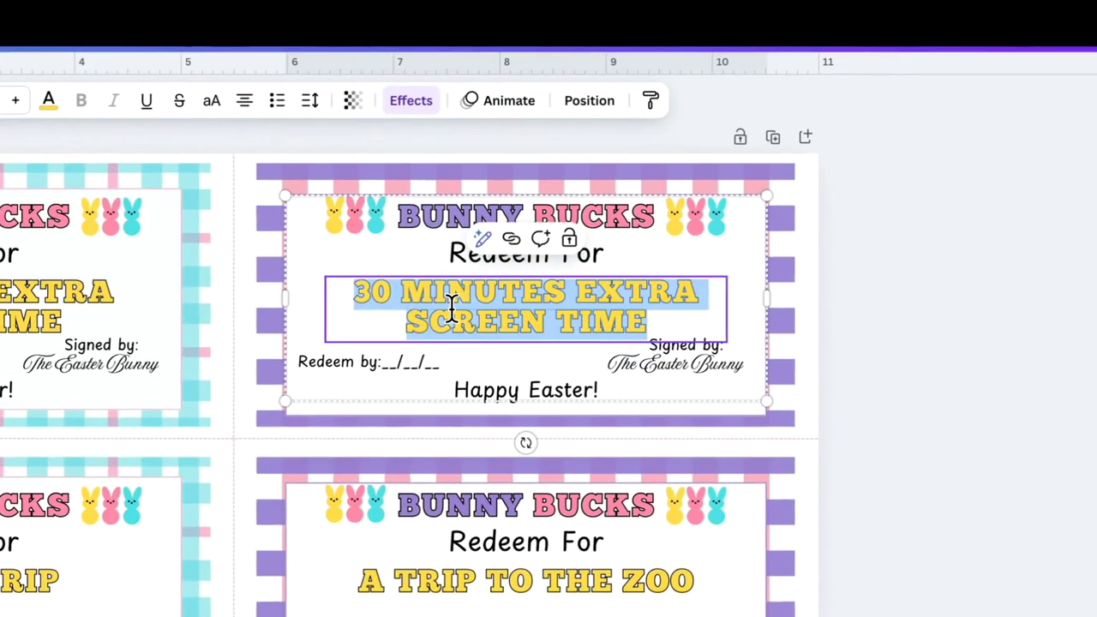
text(A MOVIE NIGHT)
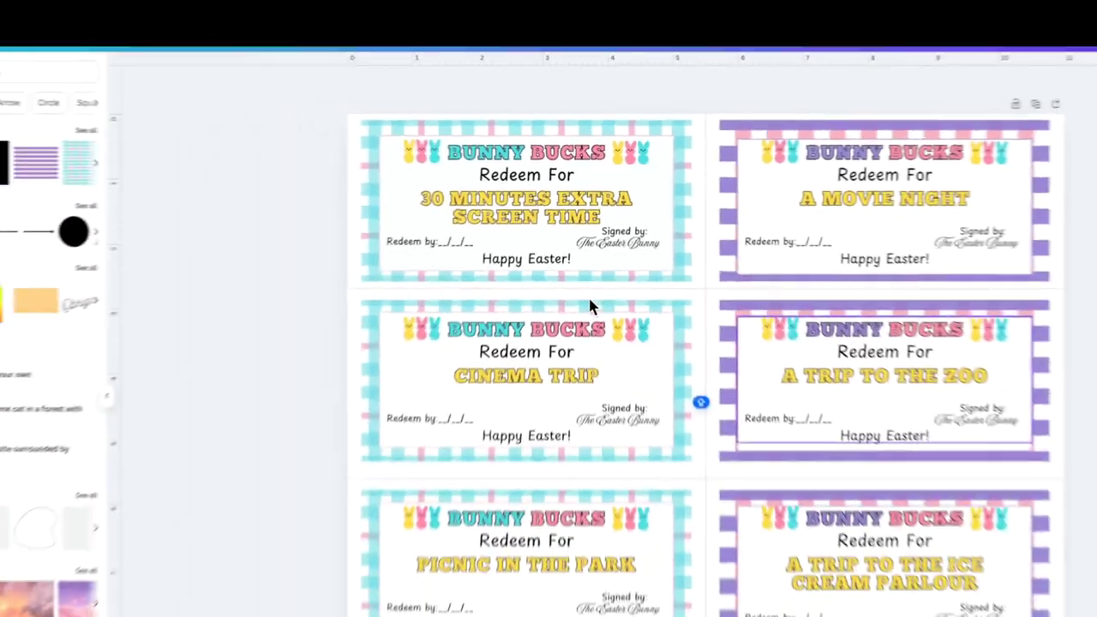
click(581, 278)
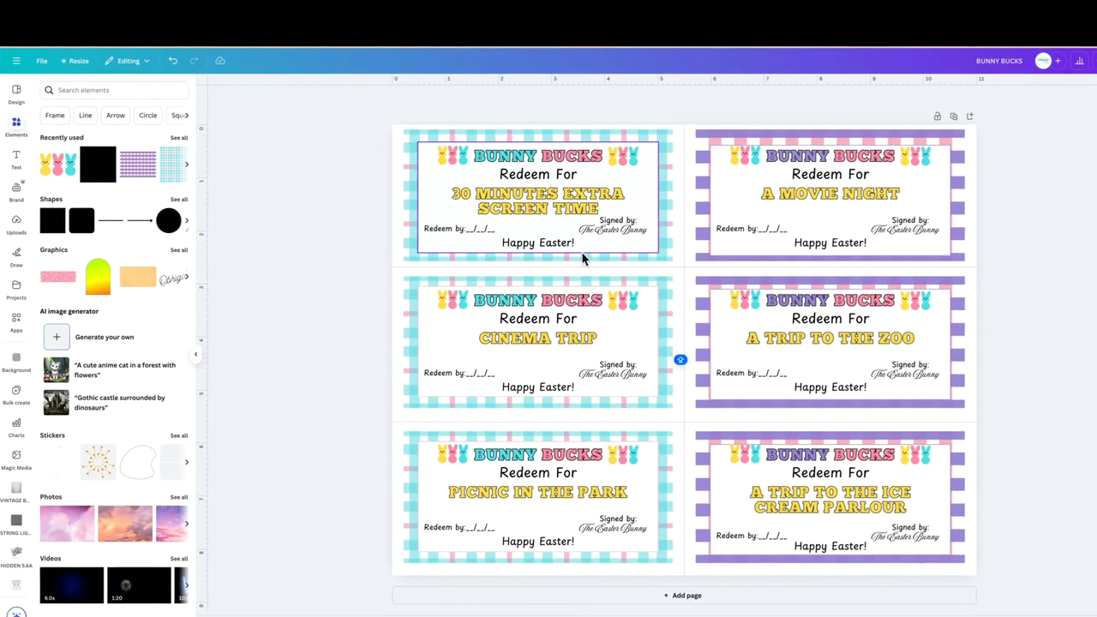
click(584, 250)
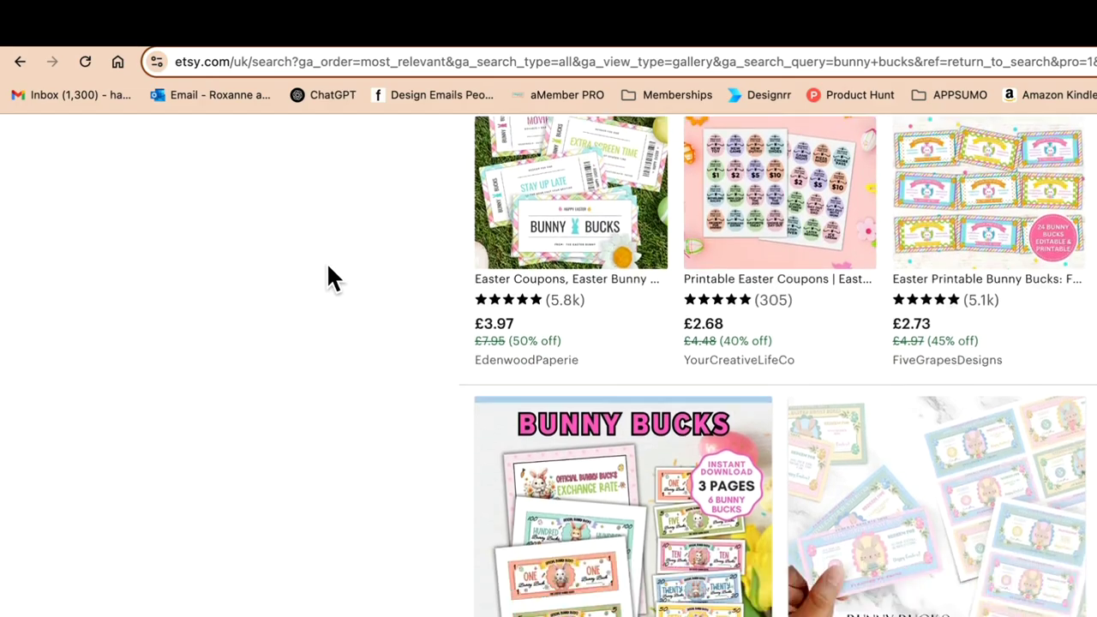
Browse the bunny bucks listings on Etsy for coupon ideas, and review the coupon pages back in Canva
scroll(326, 274, down, 10)
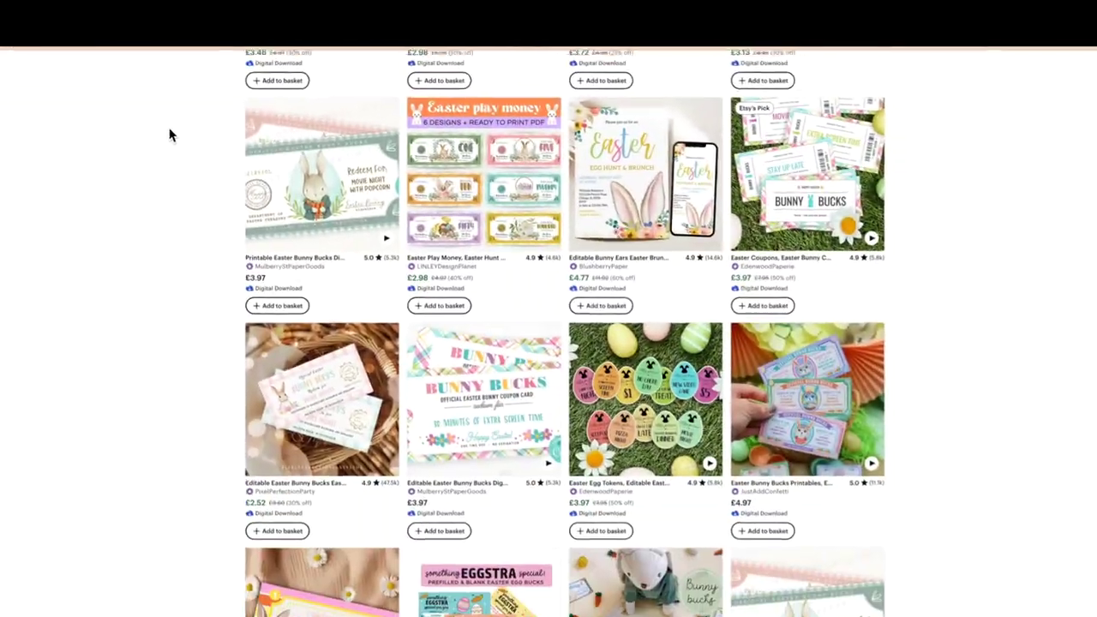
scroll(166, 130, down, 5)
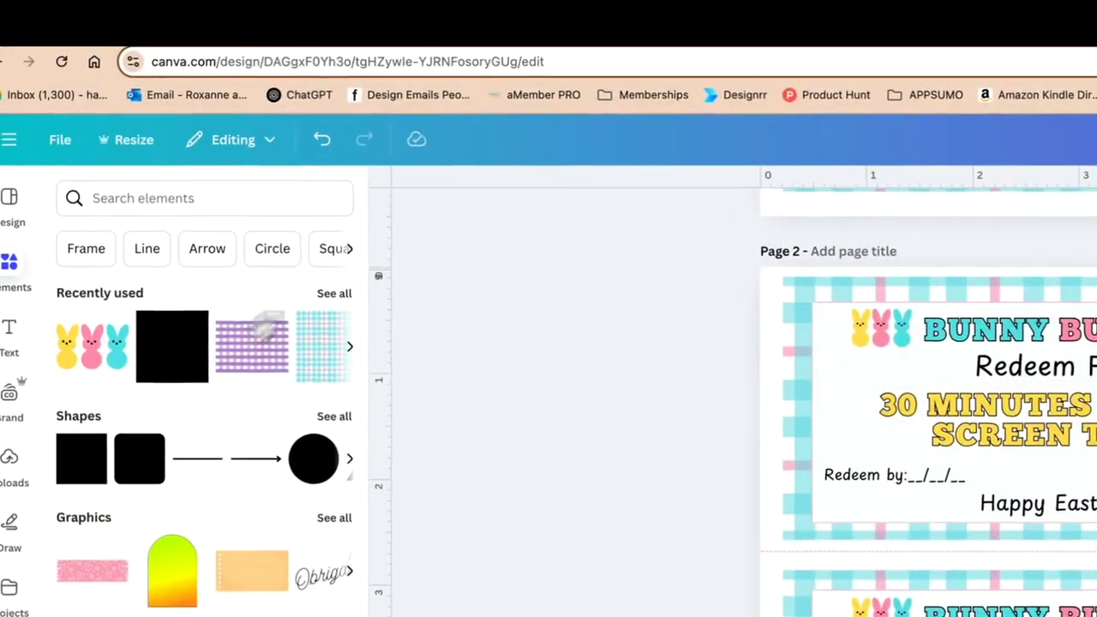
scroll(309, 249, up, 3)
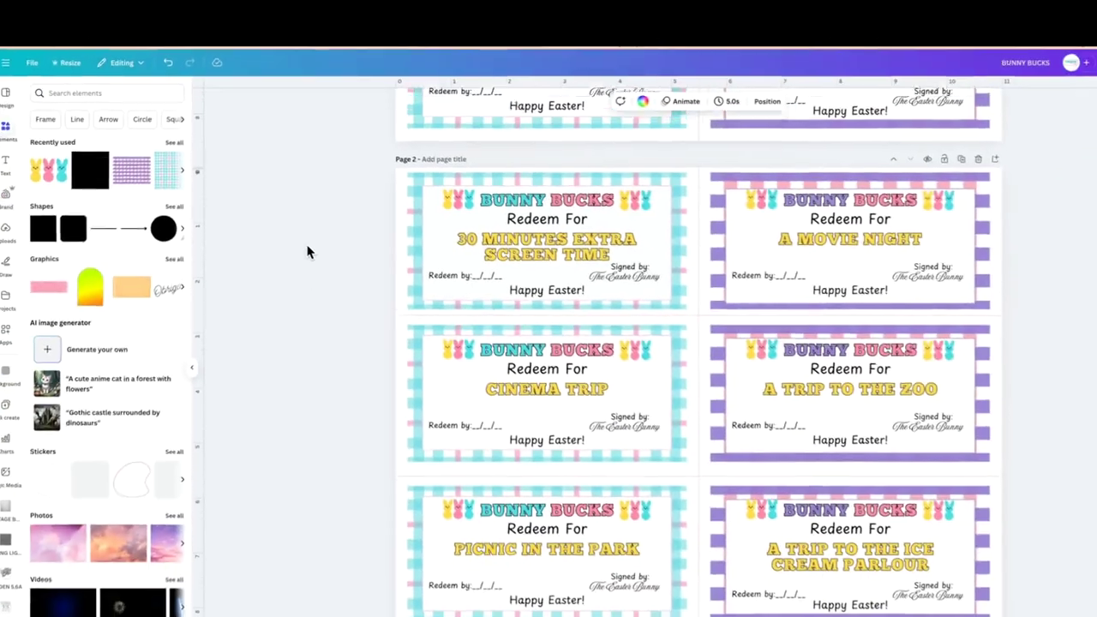
scroll(308, 244, up, 5)
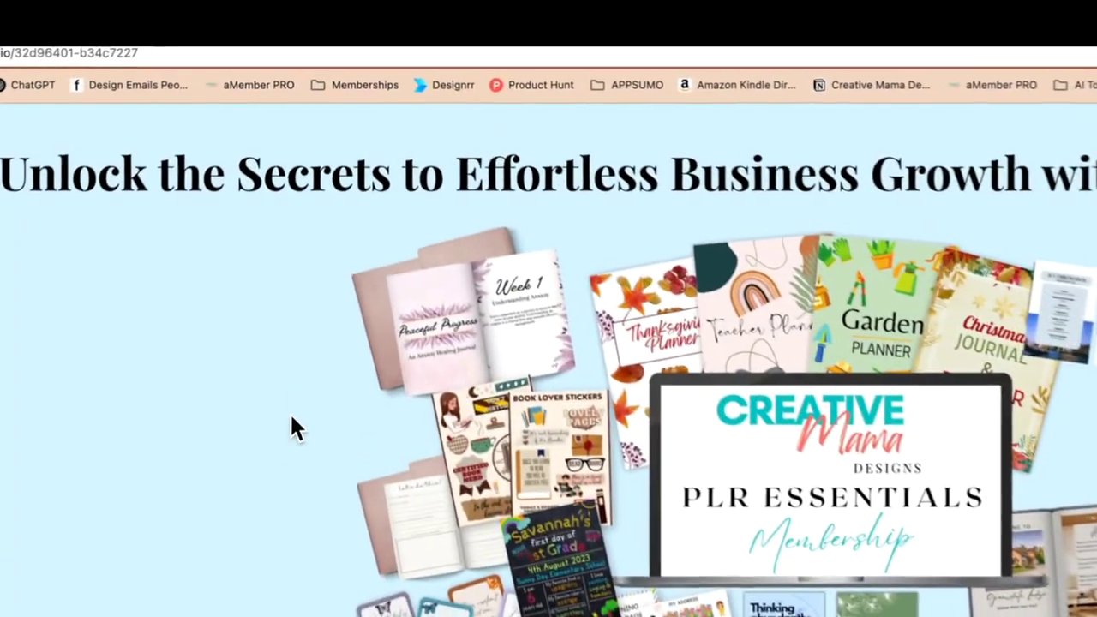
Read through the Creative Mama Designs PLR Essentials Membership page and return to the coupon design in Canva
scroll(290, 468, down, 10)
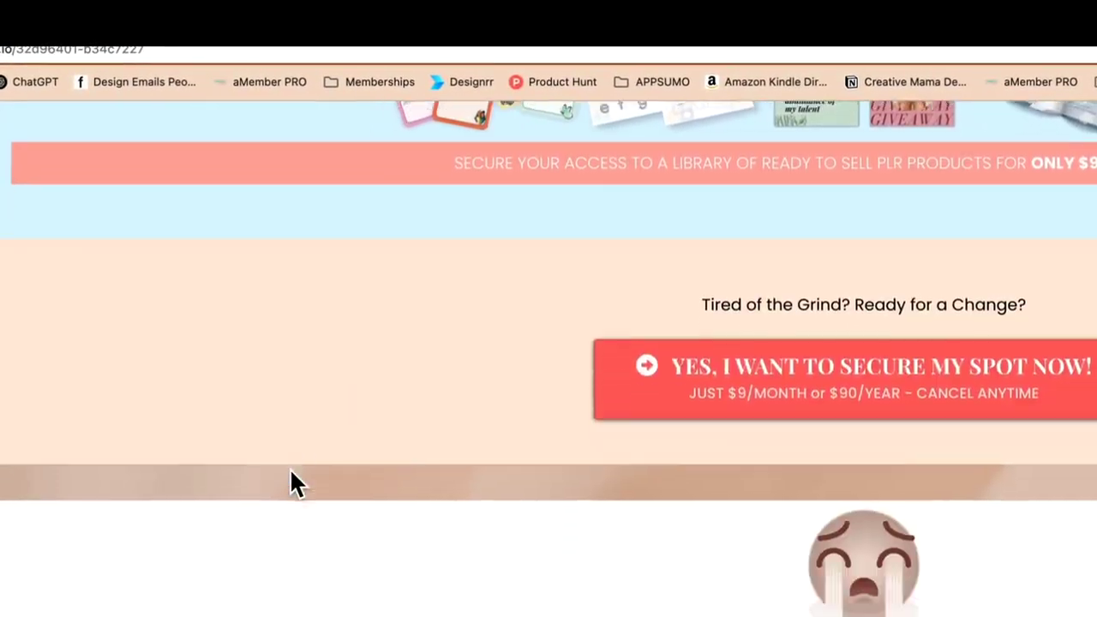
scroll(292, 474, down, 15)
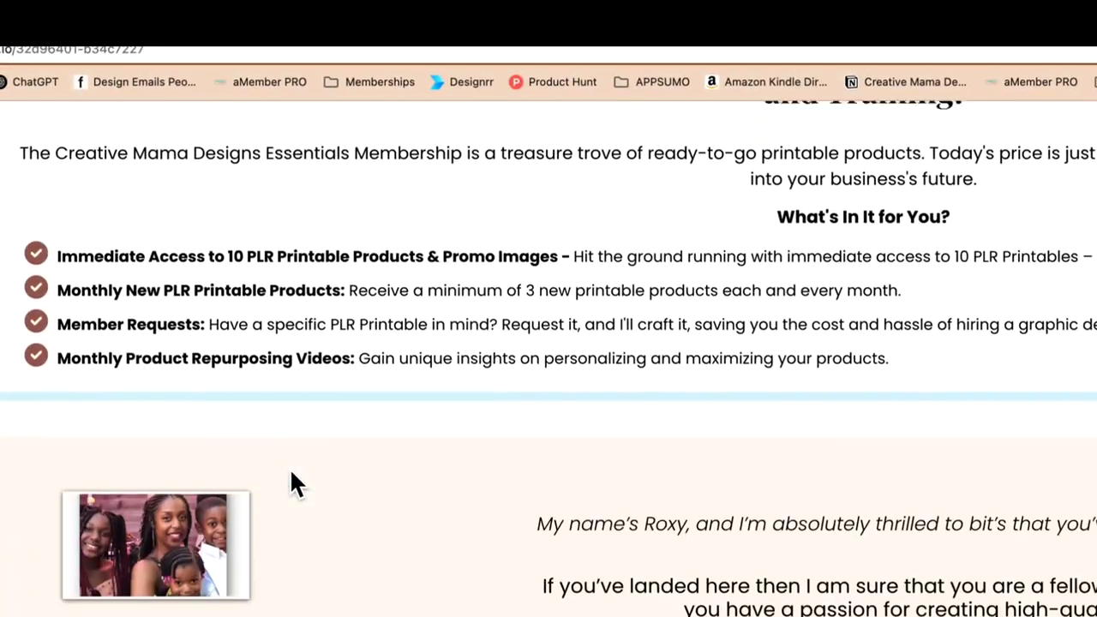
scroll(291, 473, down, 4)
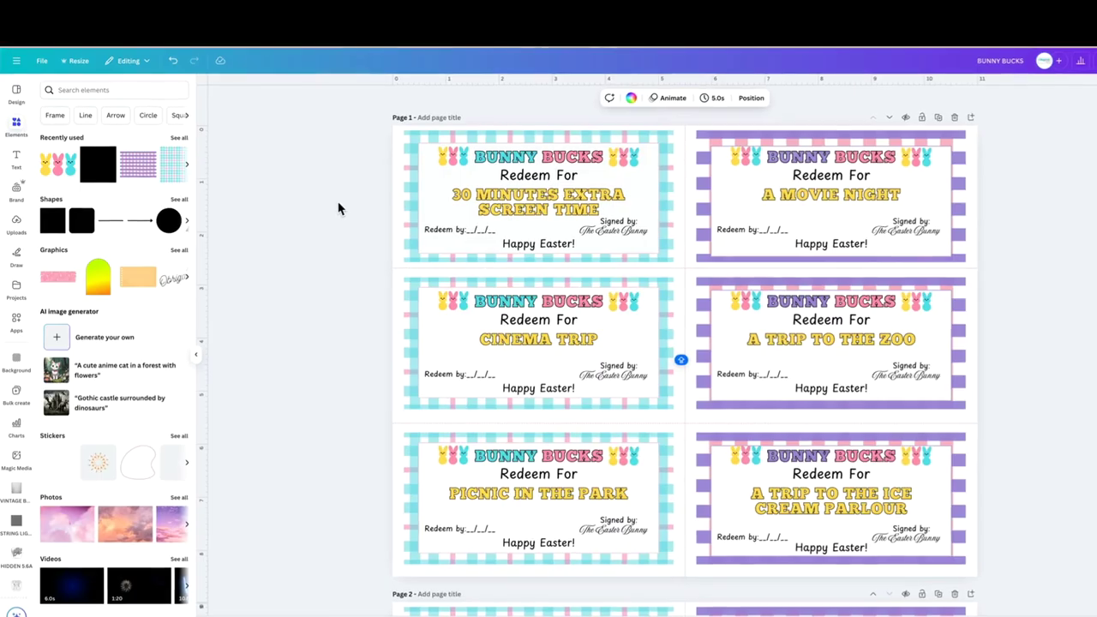
scroll(339, 208, down, 1)
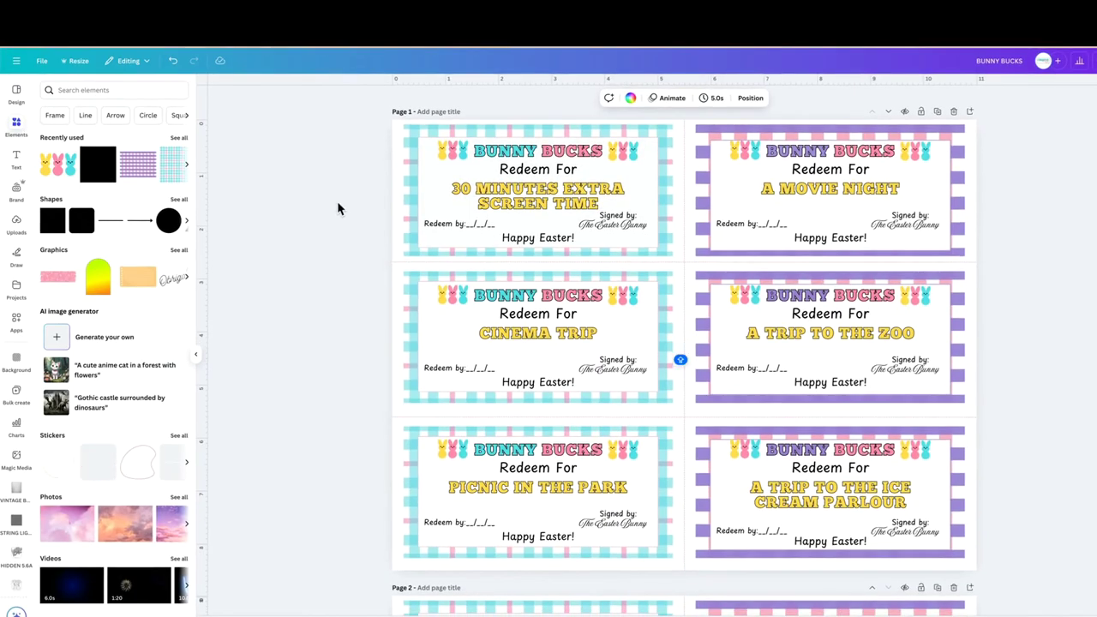